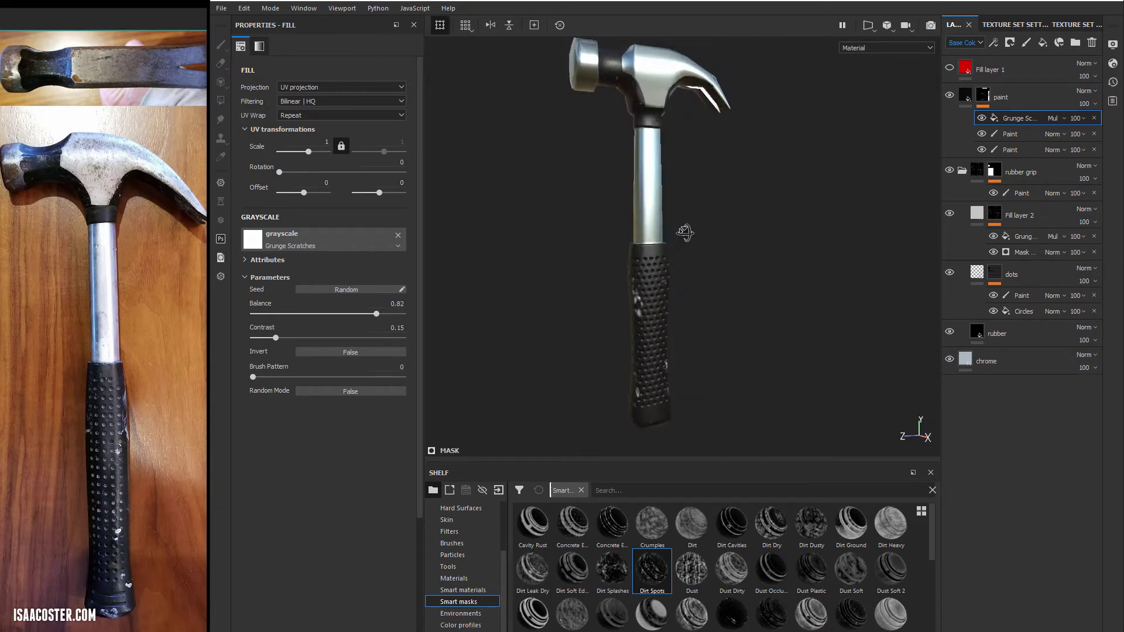
Rename the light grey fill layer with the grunge mask in the rubber grip folder as "paint drips"
alt+right_drag(703, 234, 932, 364)
alt+middle_drag(805, 323, 808, 257)
alt+drag(808, 256, 691, 273)
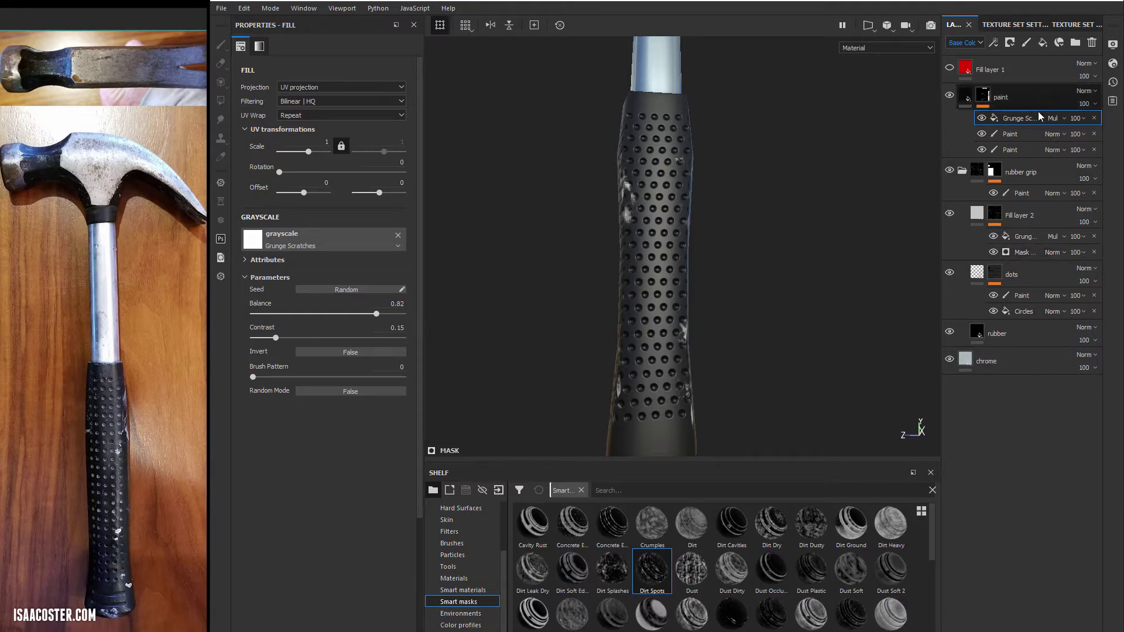
click(995, 213)
alt+drag(693, 267, 759, 260)
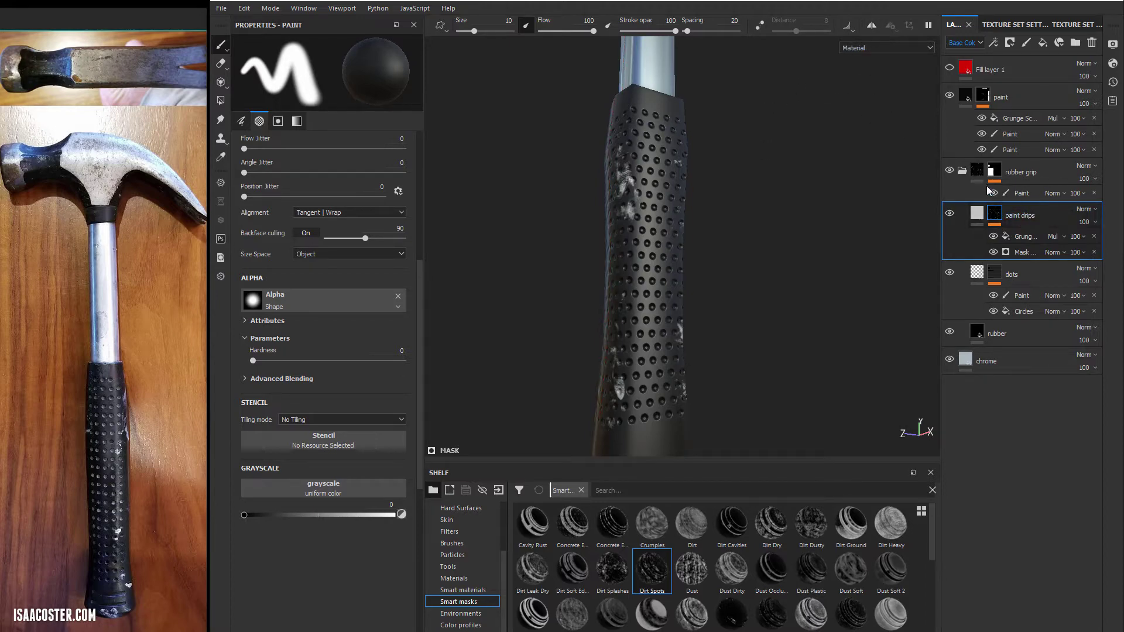
mouse_move(763, 262)
alt+mouse_down()
mouse_move(768, 287)
mouse_move(843, 251)
alt+mouse_up()
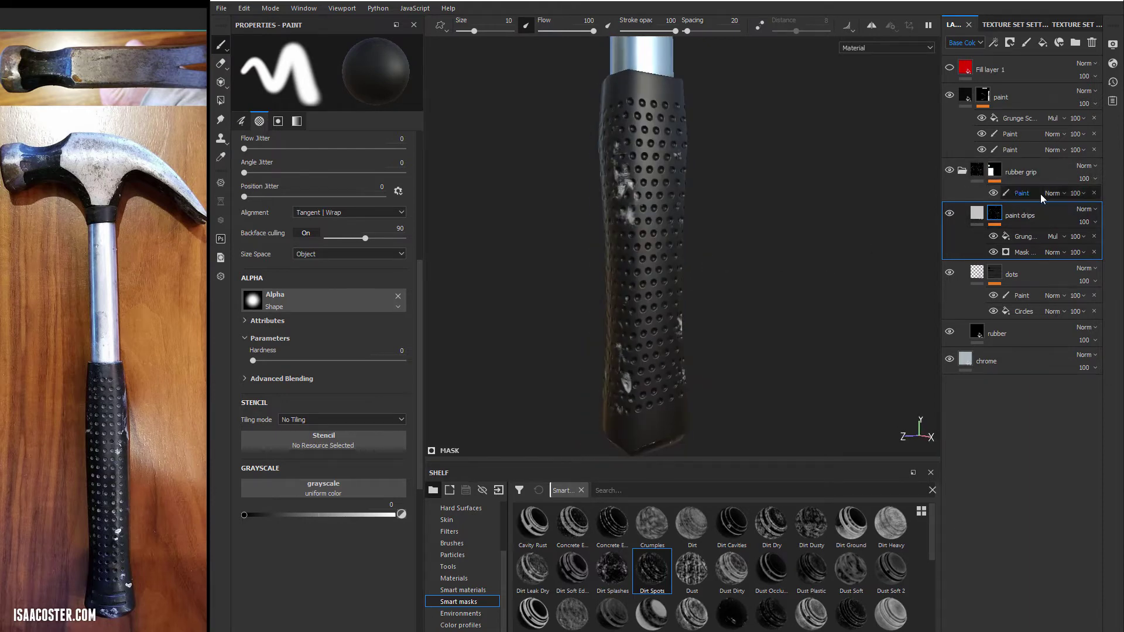
Add a fill layer above paint drips that affects only roughness, and set its roughness to about 0.28
click(1043, 43)
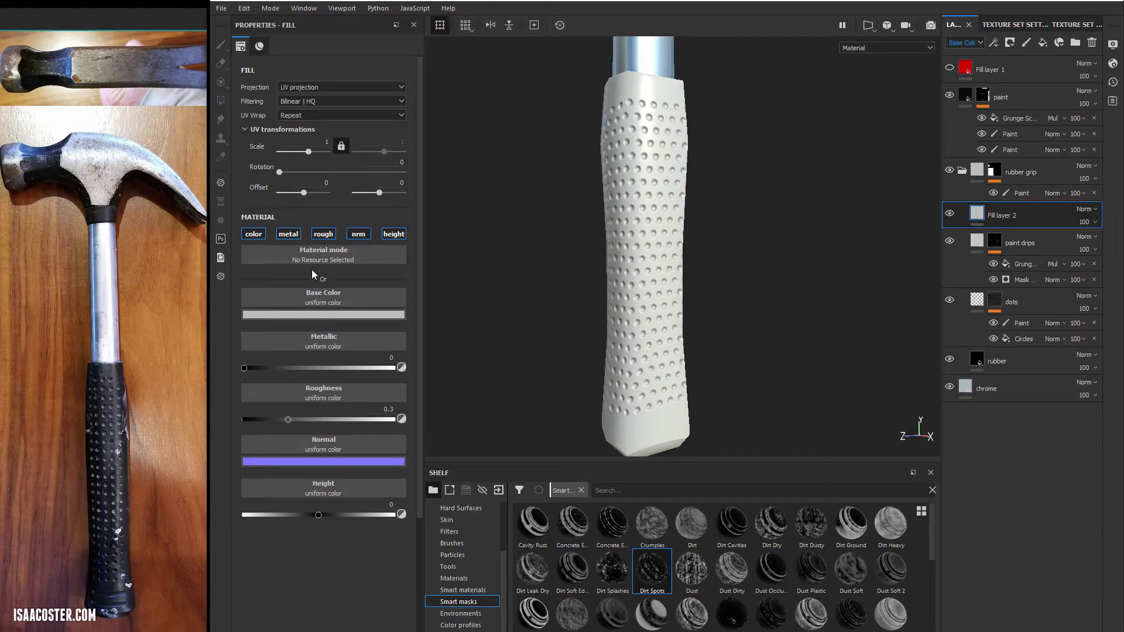
click(255, 234)
click(288, 234)
click(358, 234)
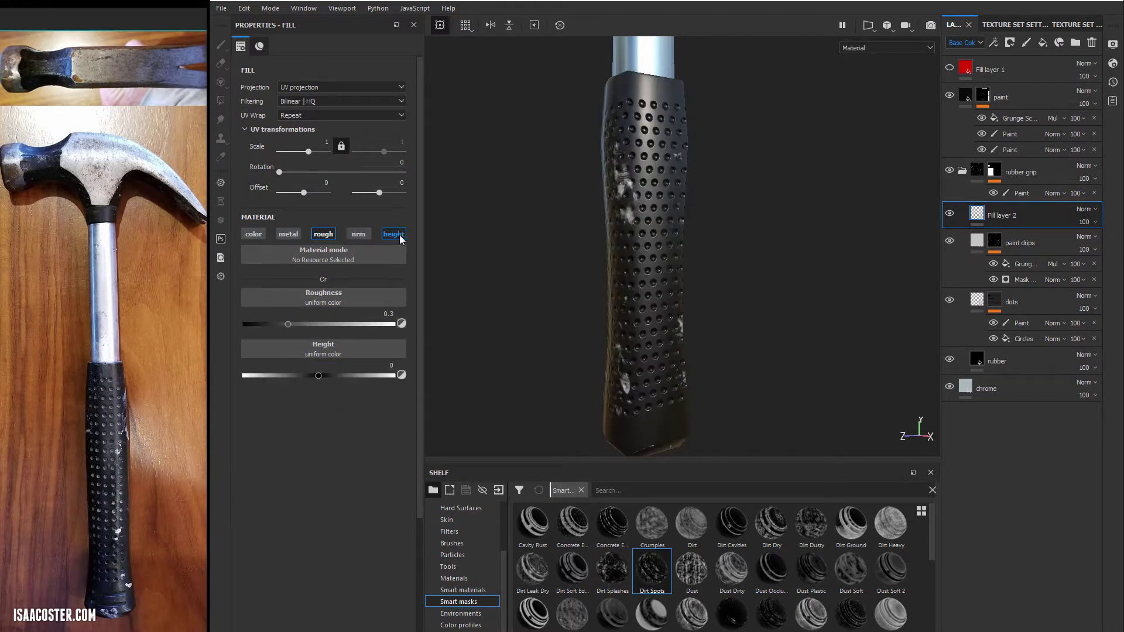
click(393, 234)
alt+drag(566, 368, 521, 336)
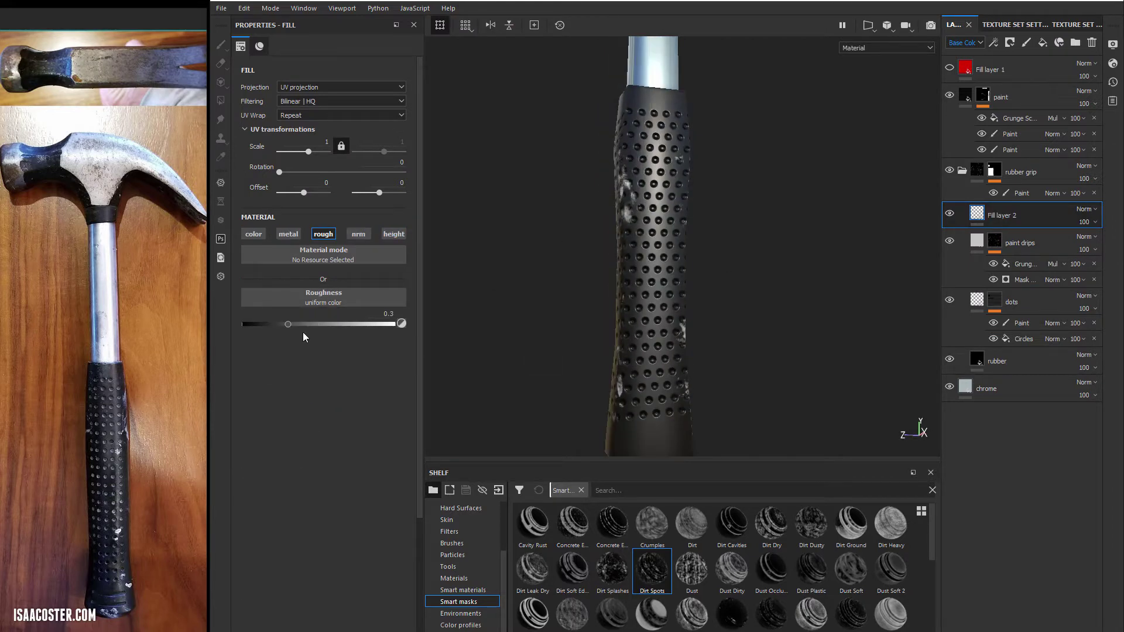
mouse_move(292, 325)
mouse_down()
mouse_move(343, 321)
mouse_move(252, 322)
mouse_move(381, 321)
mouse_move(285, 325)
mouse_up()
click(950, 213)
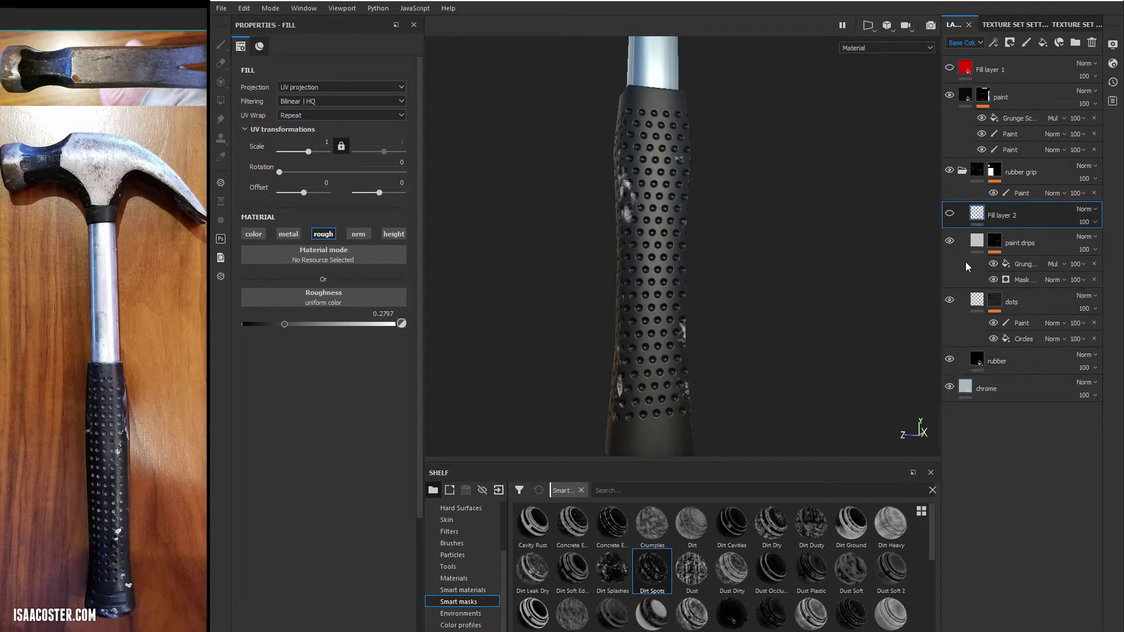
click(949, 214)
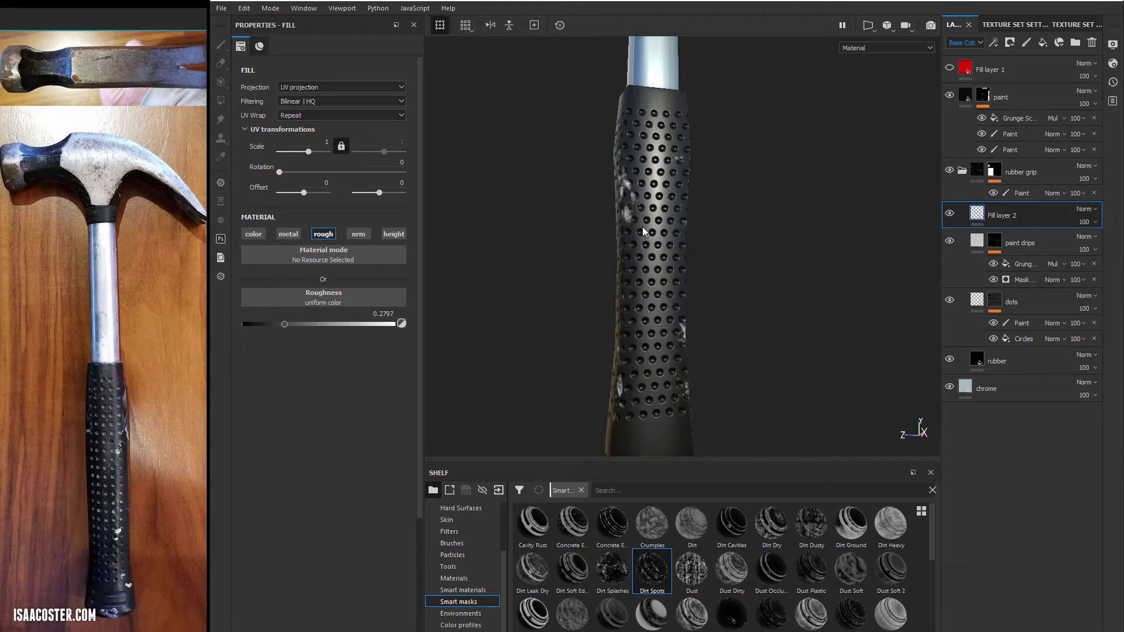
Add a black mask to the new roughness fill layer and put a fill effect in that mask
right_click(1027, 216)
click(1084, 240)
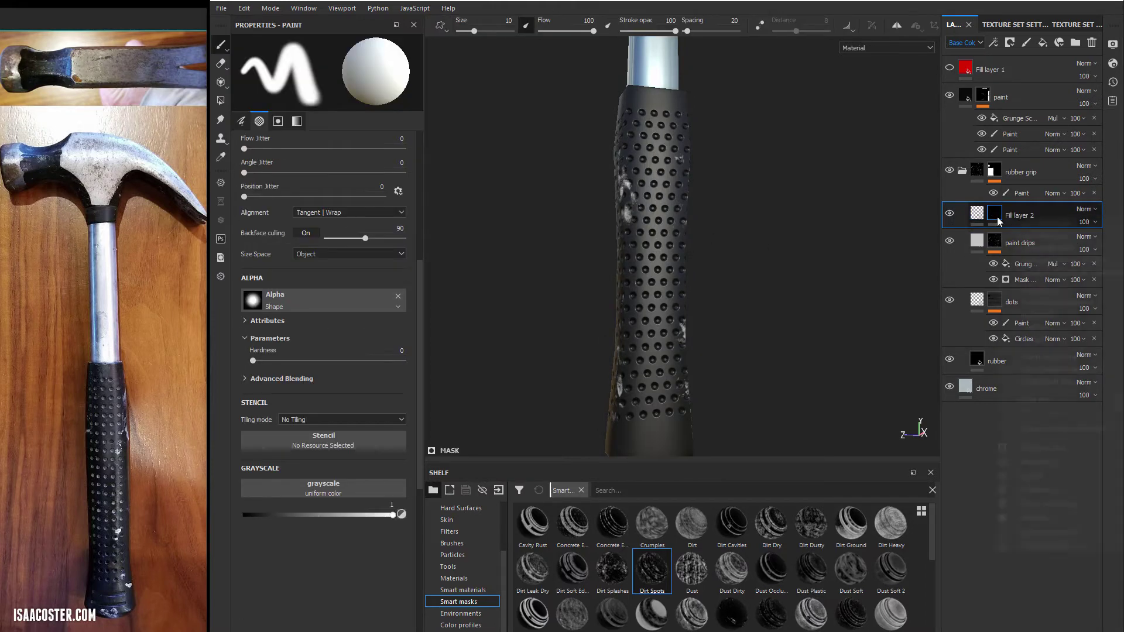
right_click(996, 217)
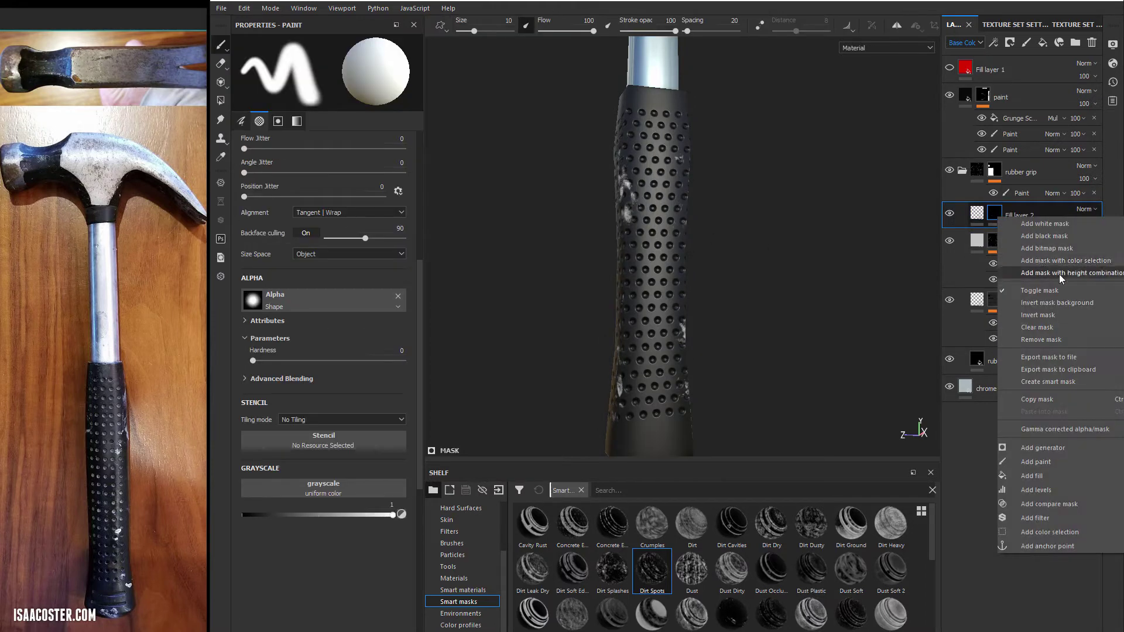
click(1042, 474)
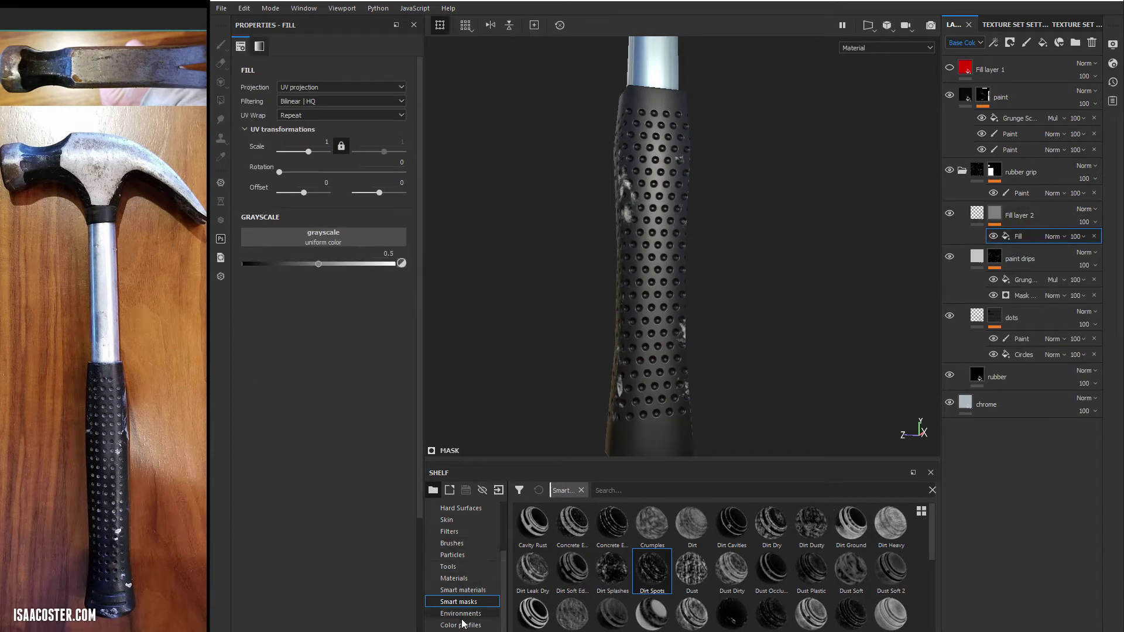
Assign the Grunge Dirt Scratched texture as the grayscale of the mask's fill effect
scroll(463, 562, up, 3)
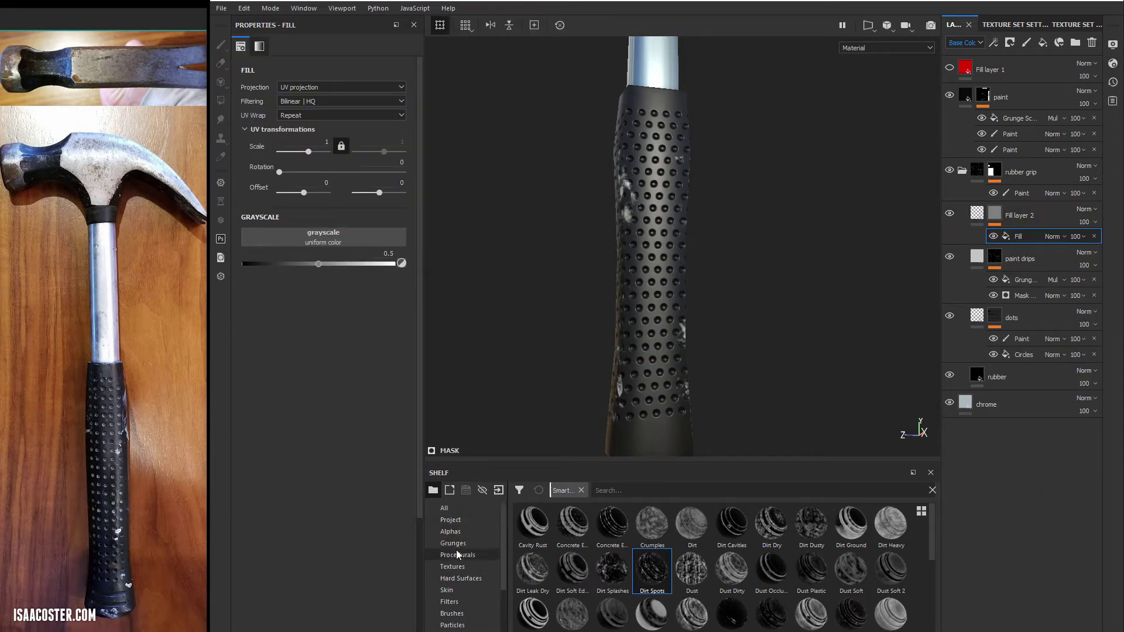
click(459, 555)
click(459, 544)
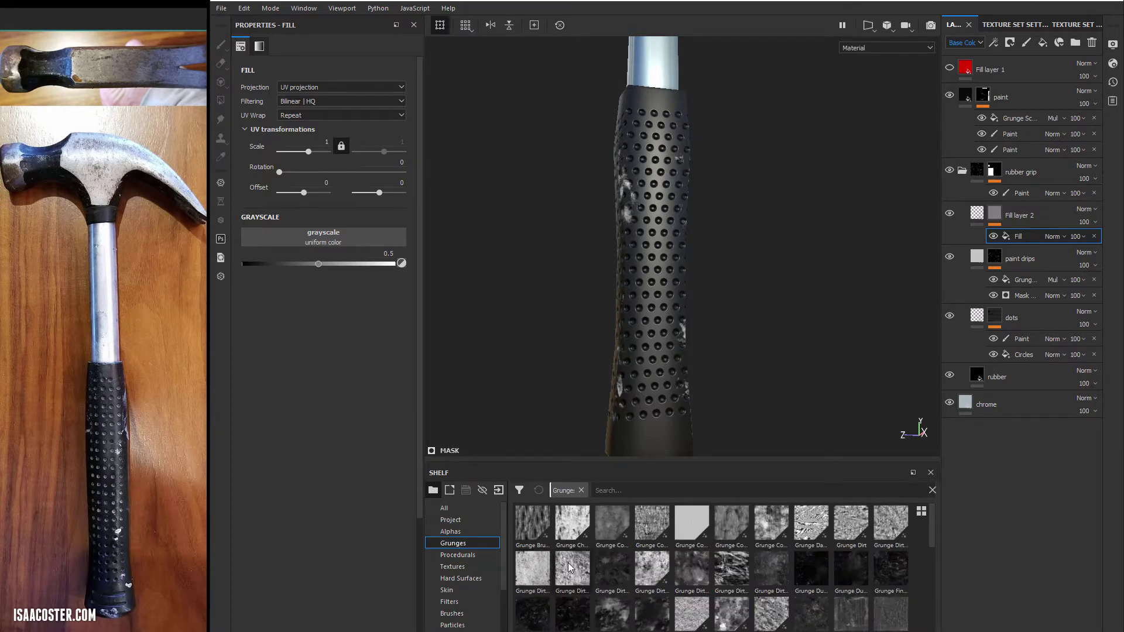
mouse_move(569, 567)
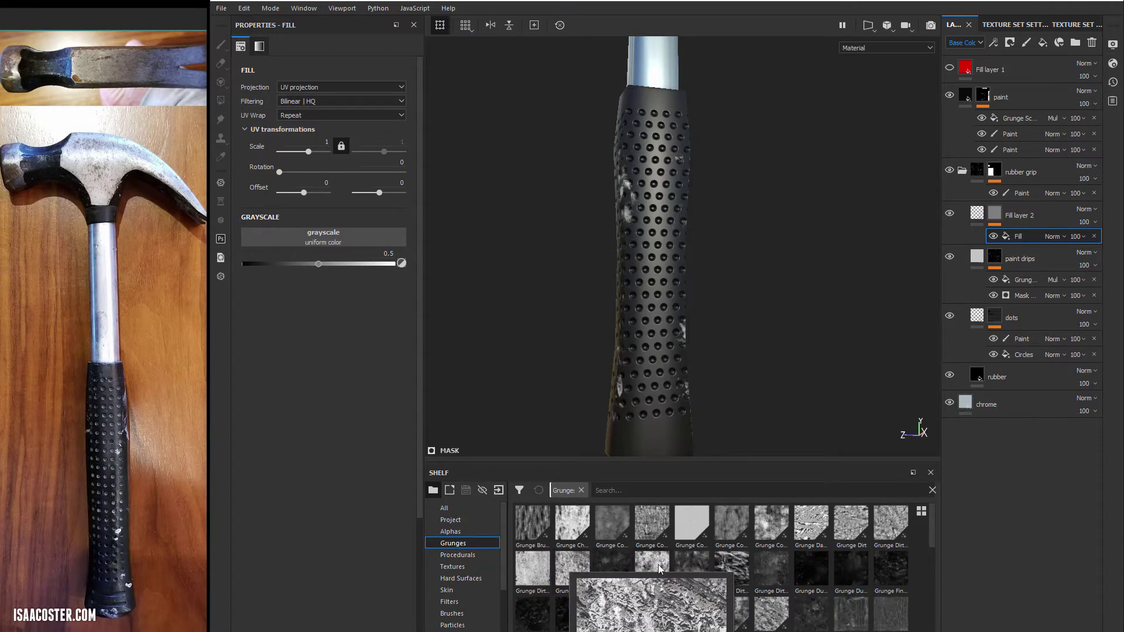
mouse_move(660, 564)
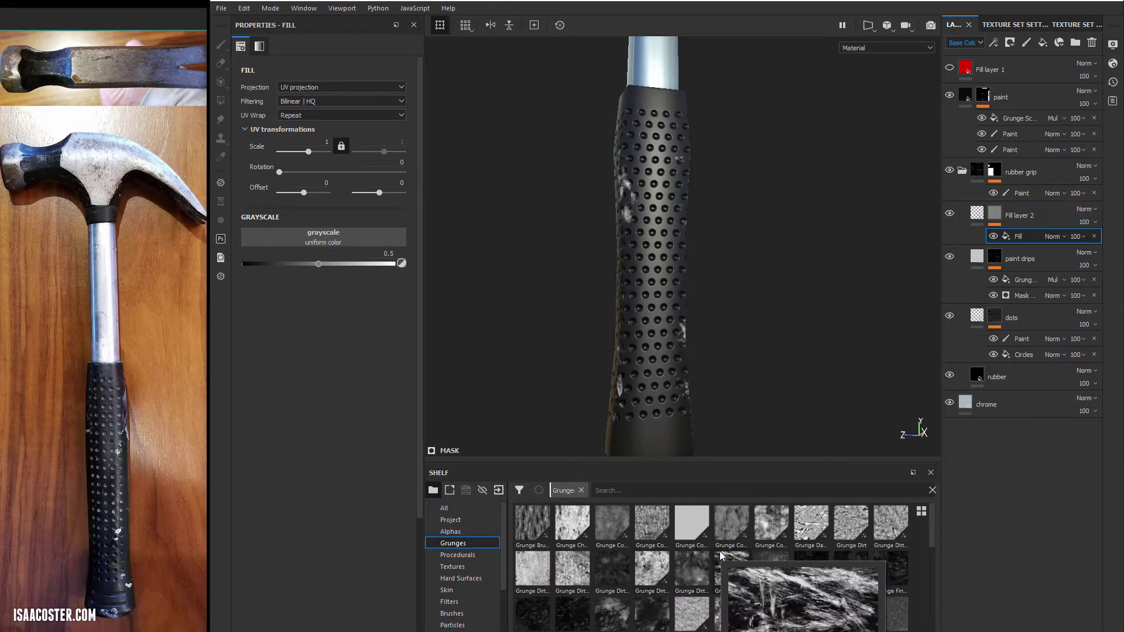
mouse_move(804, 521)
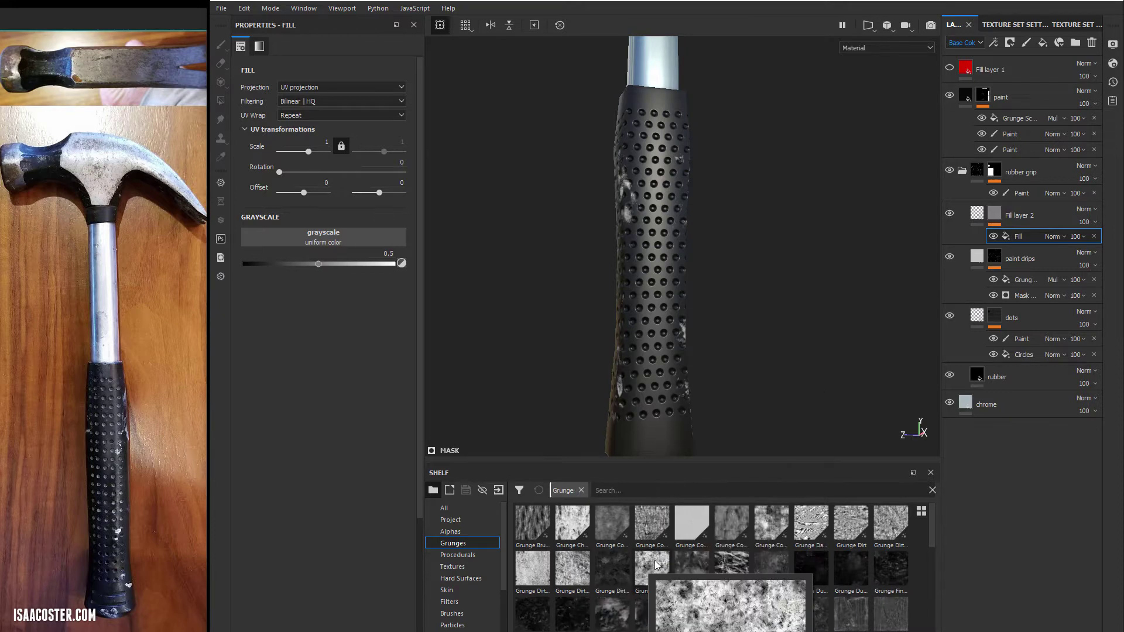
drag(657, 565, 351, 239)
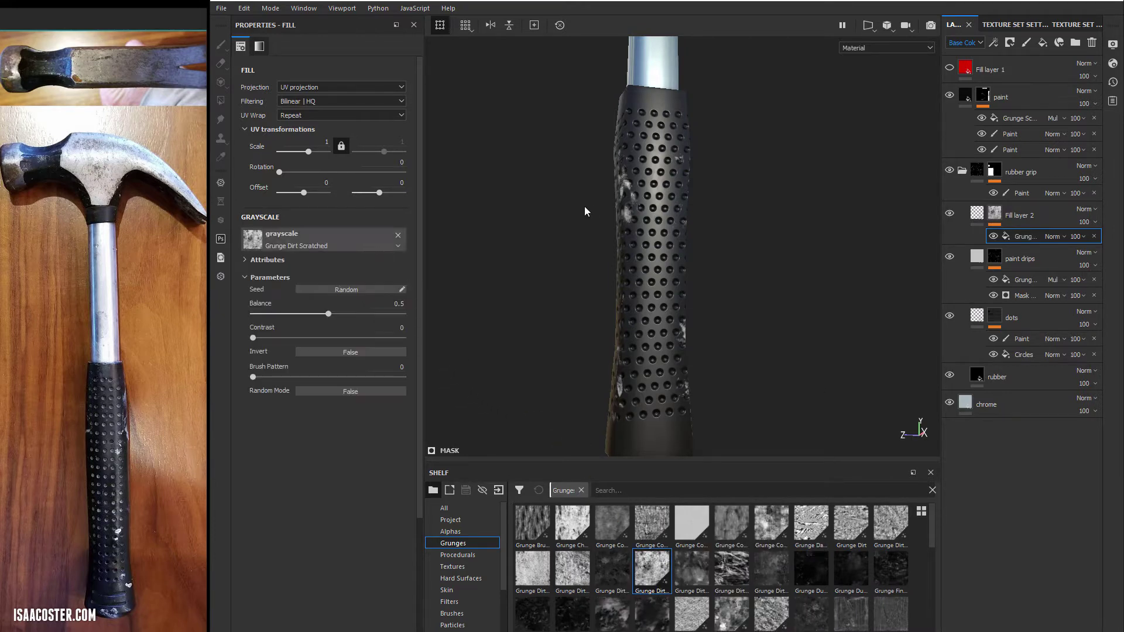
Preview the grunge mask alone on the grip, return to the material view, and set the grunge's balance to 0.27 and contrast to 0.16
alt+drag(582, 211, 721, 287)
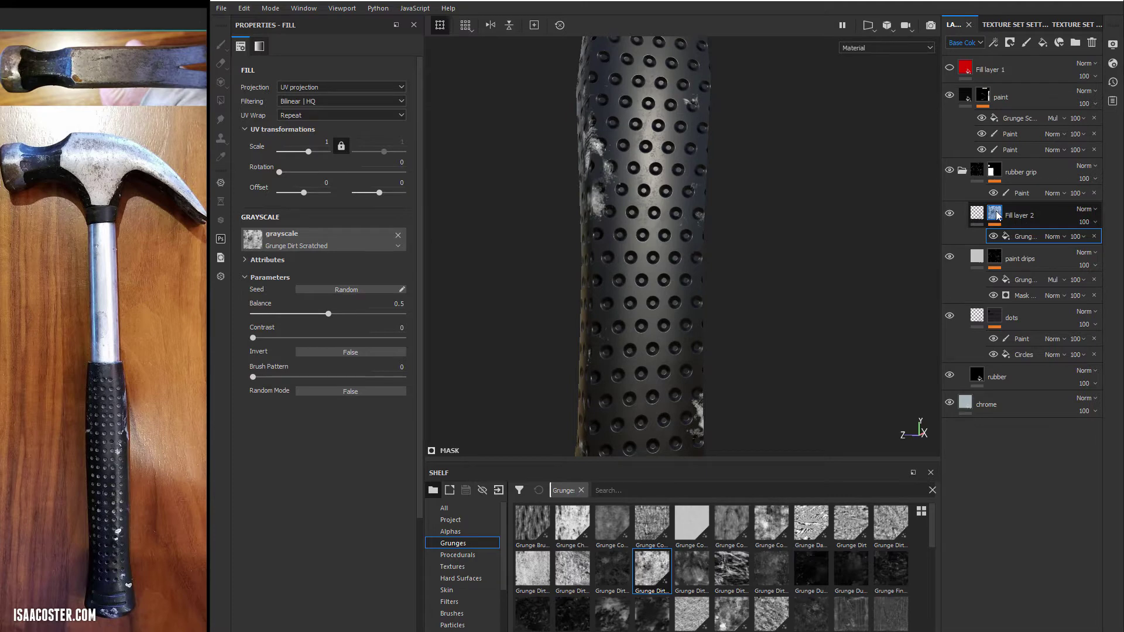
alt+click(997, 214)
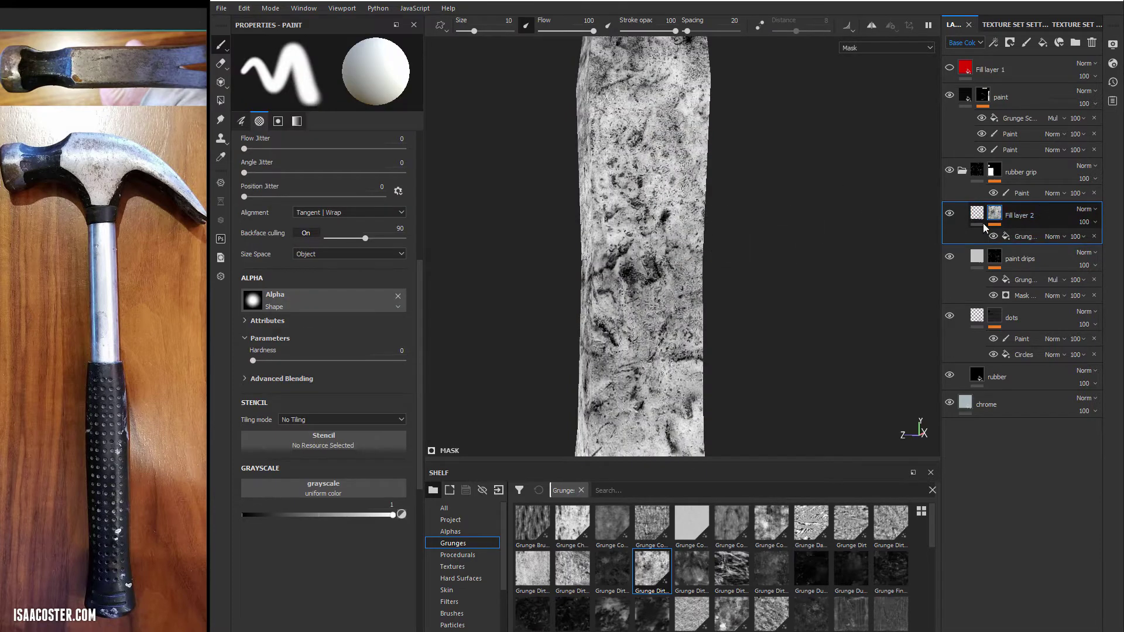
alt+drag(779, 221, 839, 245)
mouse_move(730, 238)
alt+mouse_down()
mouse_move(724, 184)
mouse_move(712, 230)
alt+mouse_up()
alt+right_drag(711, 230, 768, 265)
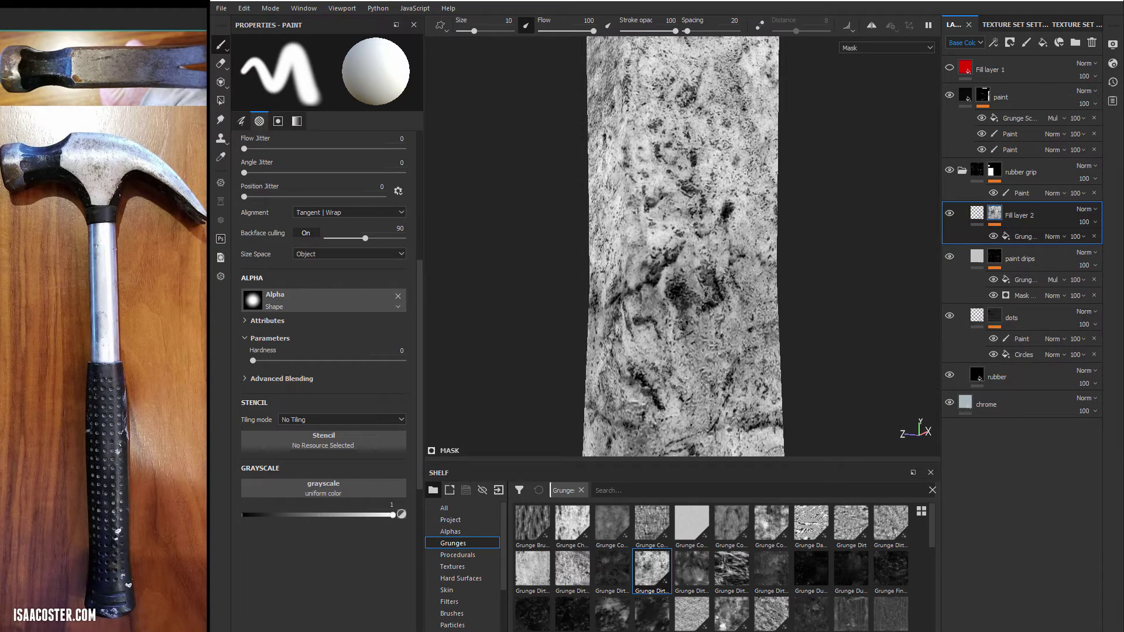
key(m)
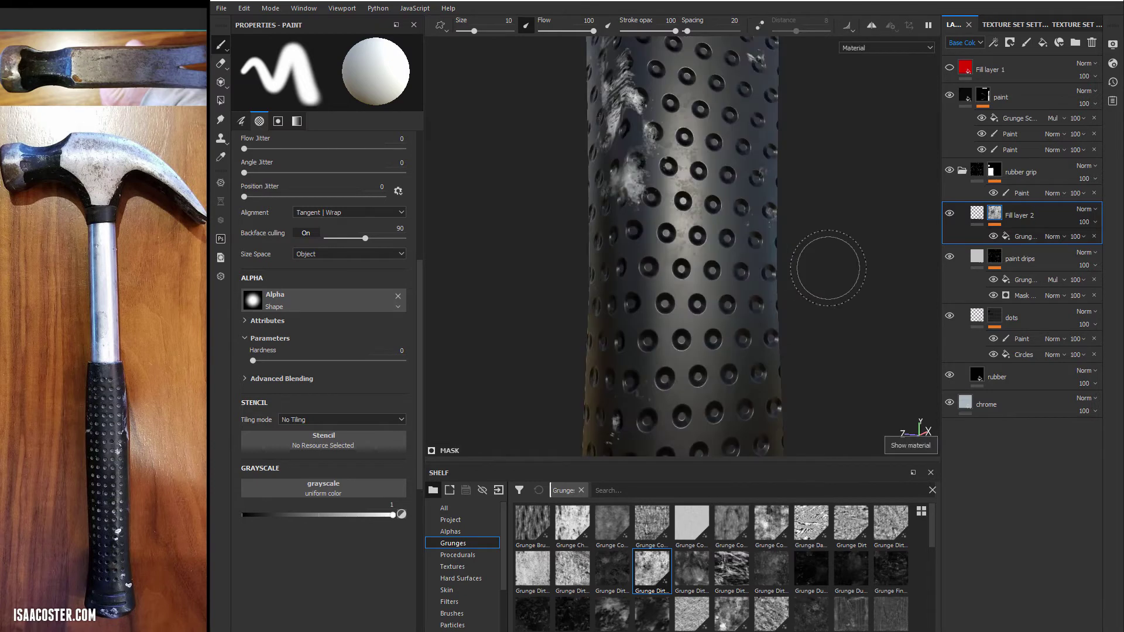
click(1033, 241)
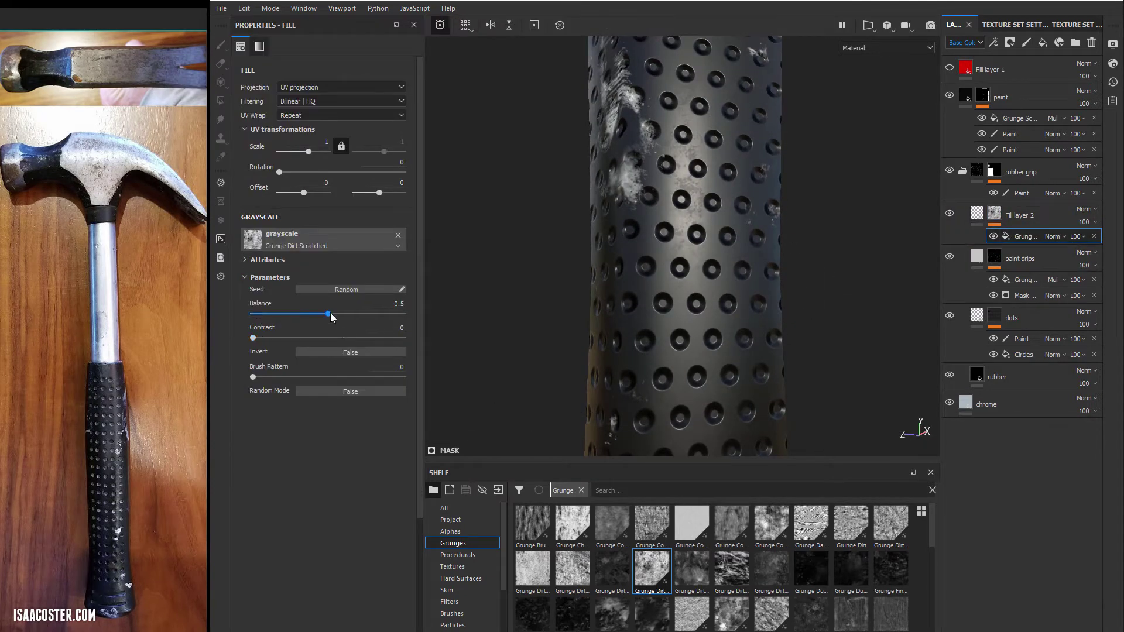
drag(349, 317, 296, 318)
alt+drag(644, 302, 649, 244)
drag(288, 338, 394, 345)
alt+drag(688, 327, 540, 298)
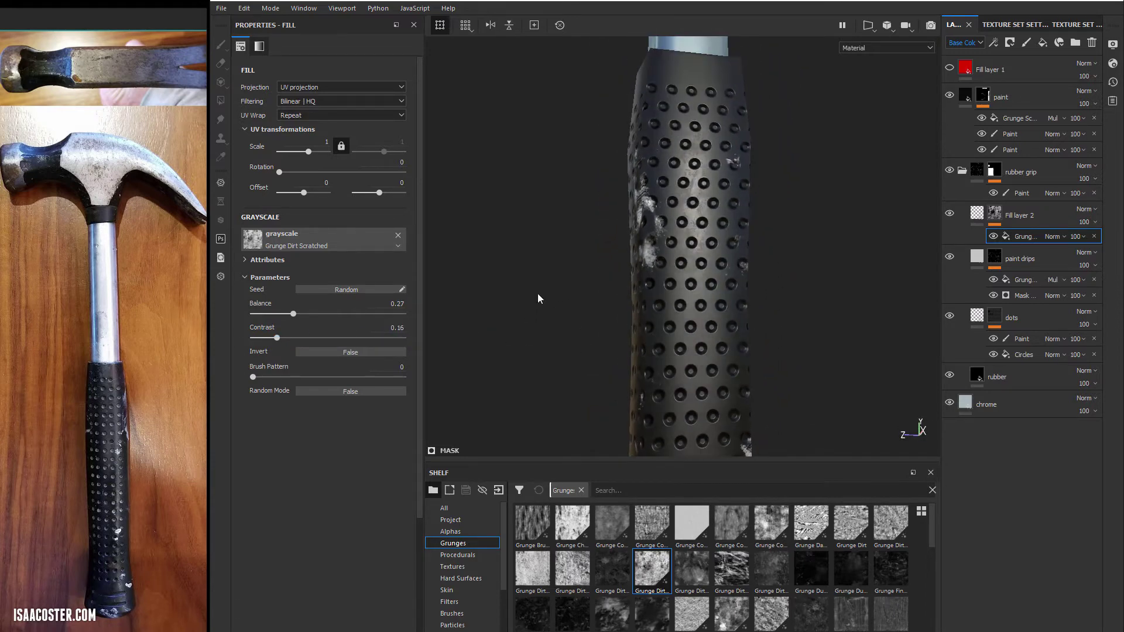
Set Fill layer 2's roughness to about 0.26, check the rubber layer's settings, and rename Fill layer 2 as "roughness variations"
click(982, 217)
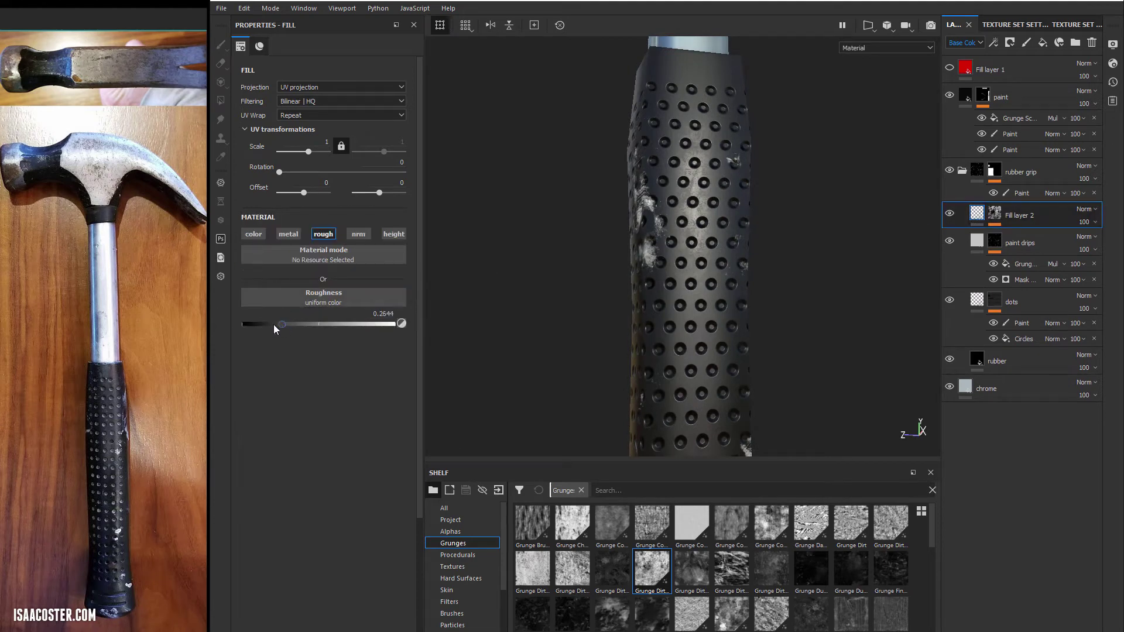
mouse_move(271, 325)
mouse_down()
mouse_move(297, 322)
mouse_move(282, 324)
mouse_up()
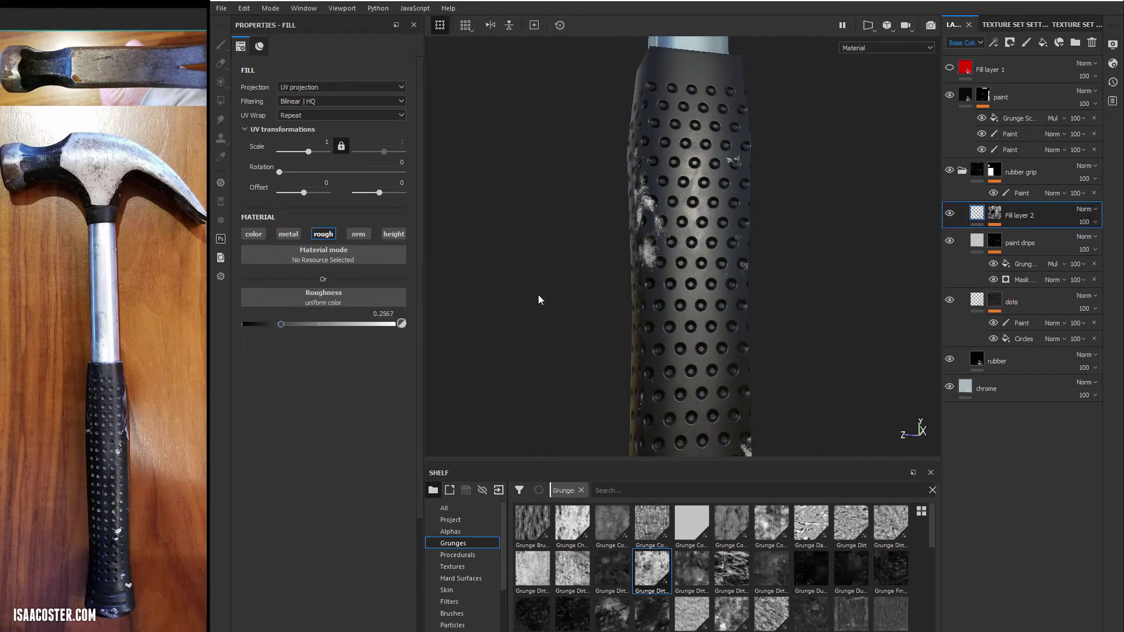
alt+drag(547, 294, 540, 322)
click(1041, 360)
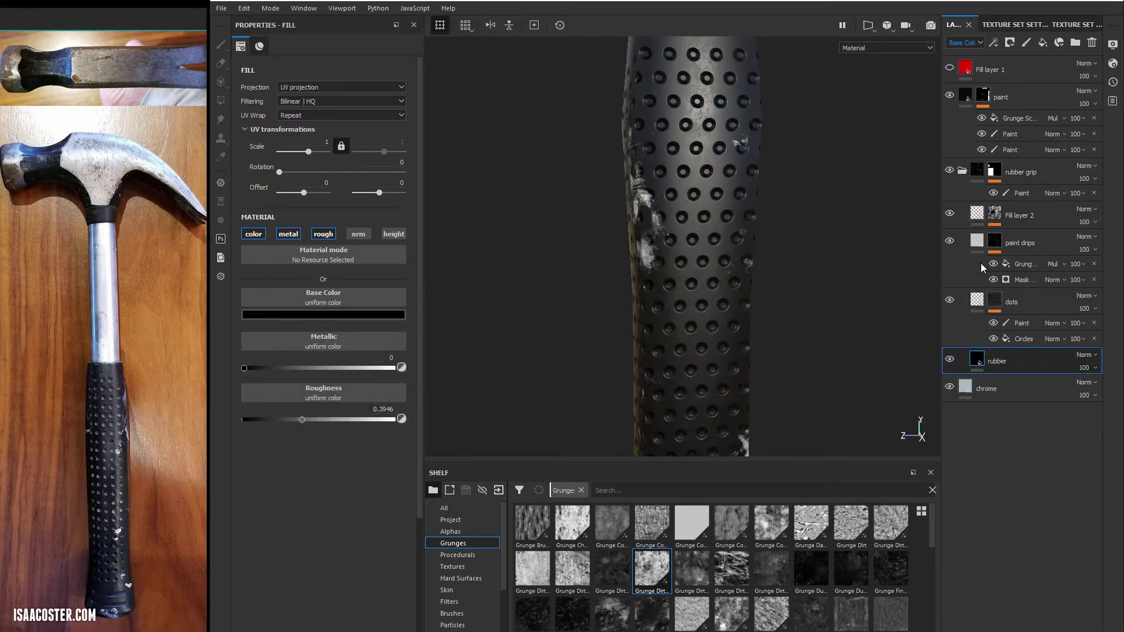
click(1033, 217)
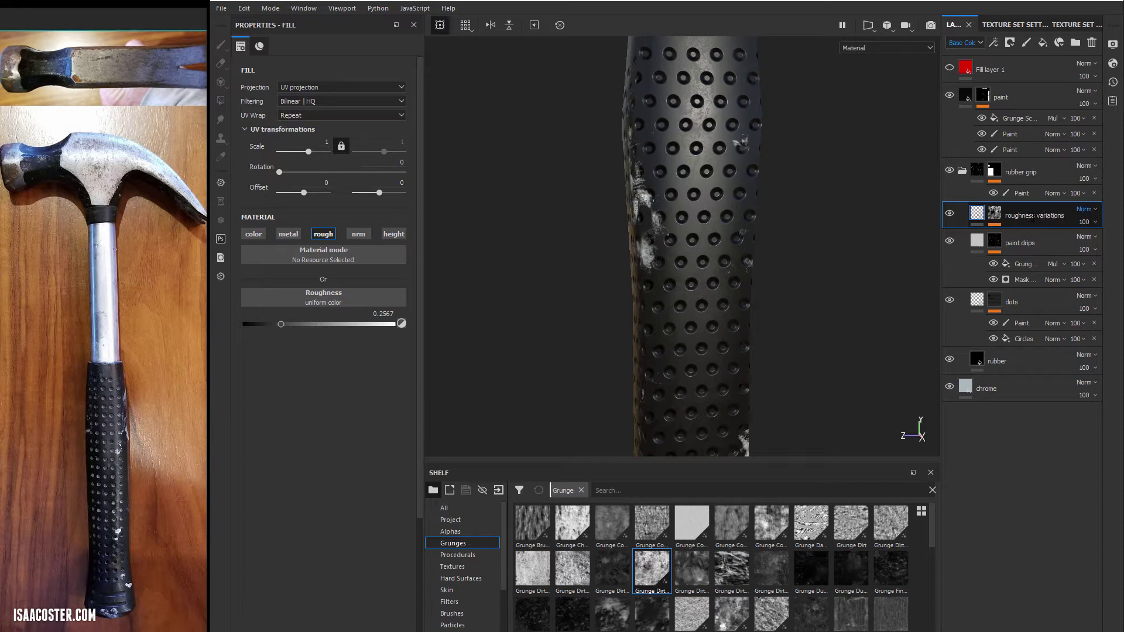
Set the roughness variations layer's roughness to about 0.62 and enable its height channel with a value of about -0.02
alt+drag(774, 342, 779, 259)
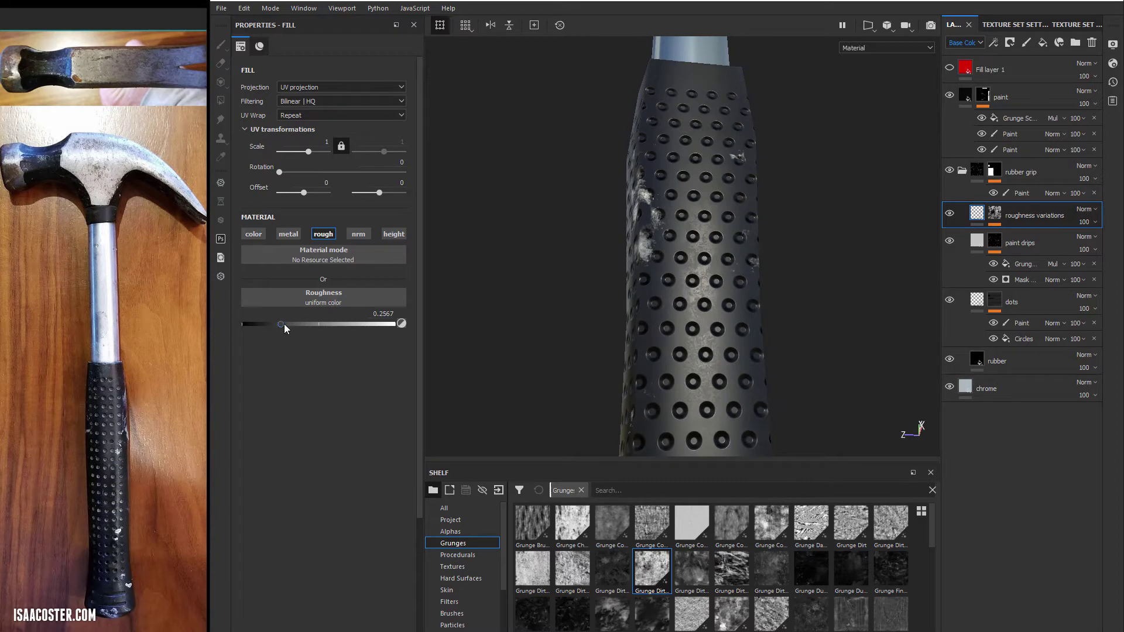
drag(281, 324, 333, 318)
mouse_move(632, 271)
alt+mouse_down()
mouse_move(637, 316)
mouse_move(639, 266)
alt+mouse_up()
shift+right_drag(638, 266, 664, 278)
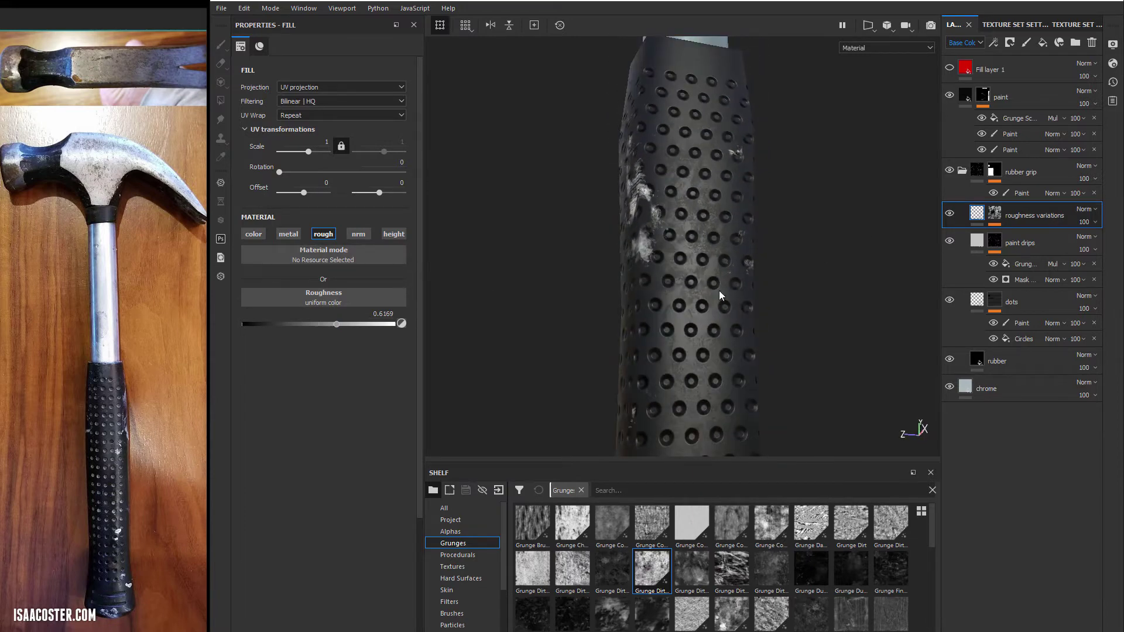
mouse_move(720, 291)
alt+mouse_down()
mouse_move(720, 307)
mouse_move(710, 303)
alt+mouse_up()
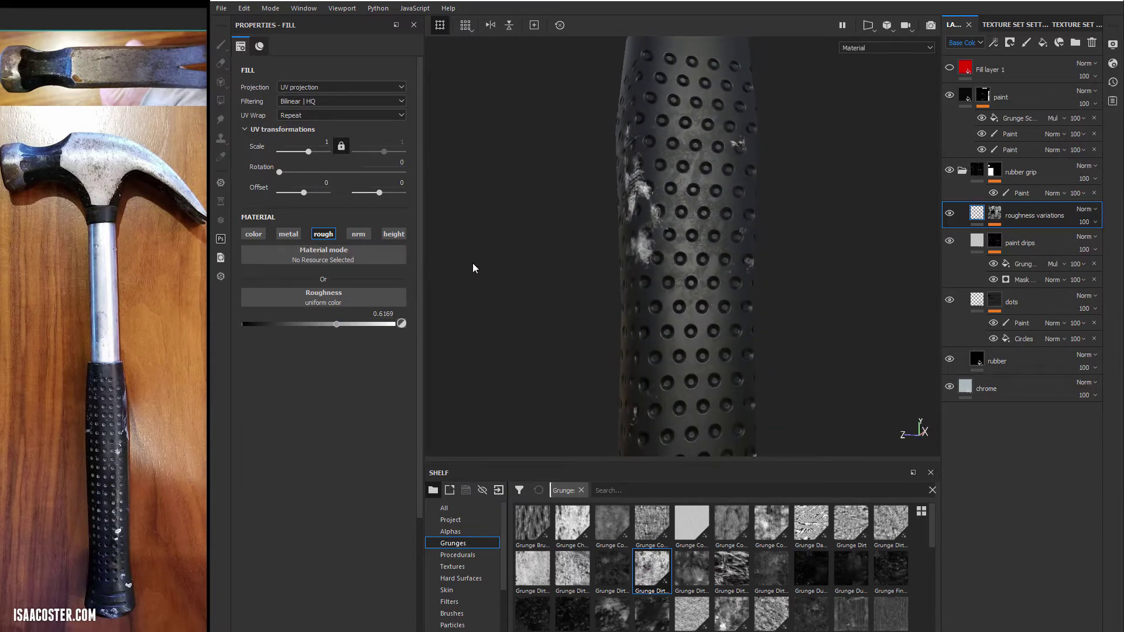
click(399, 236)
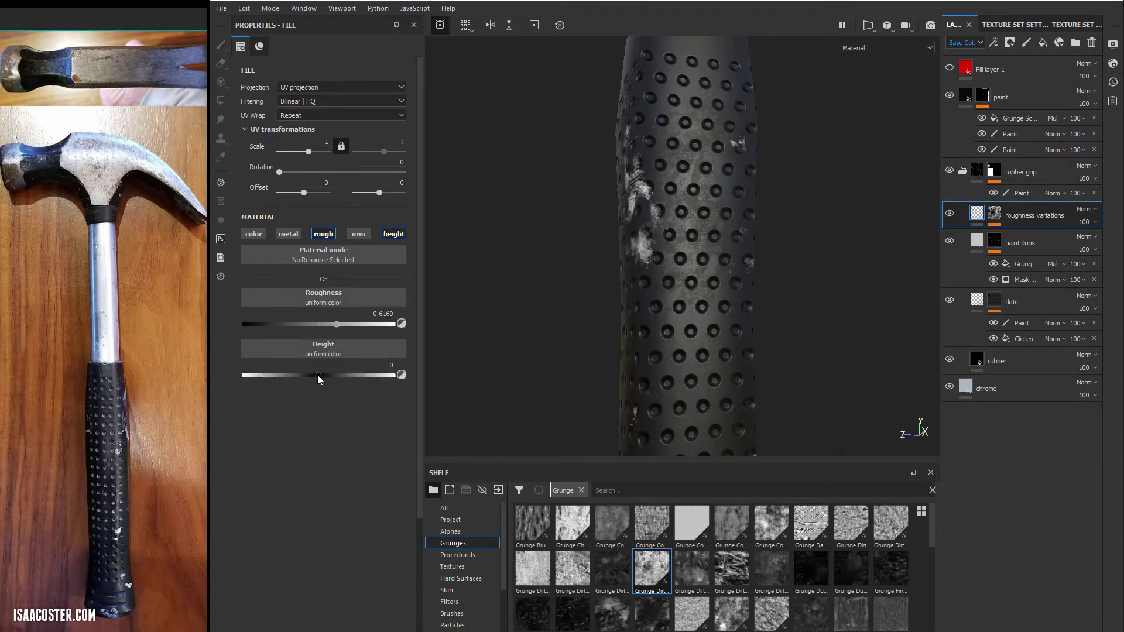
drag(318, 375, 316, 377)
Examine the roughness and height relief on the rubber grip up close and from several angles
alt+drag(597, 328, 558, 343)
alt+right_drag(735, 351, 861, 357)
alt+drag(766, 341, 811, 348)
alt+right_drag(810, 348, 573, 317)
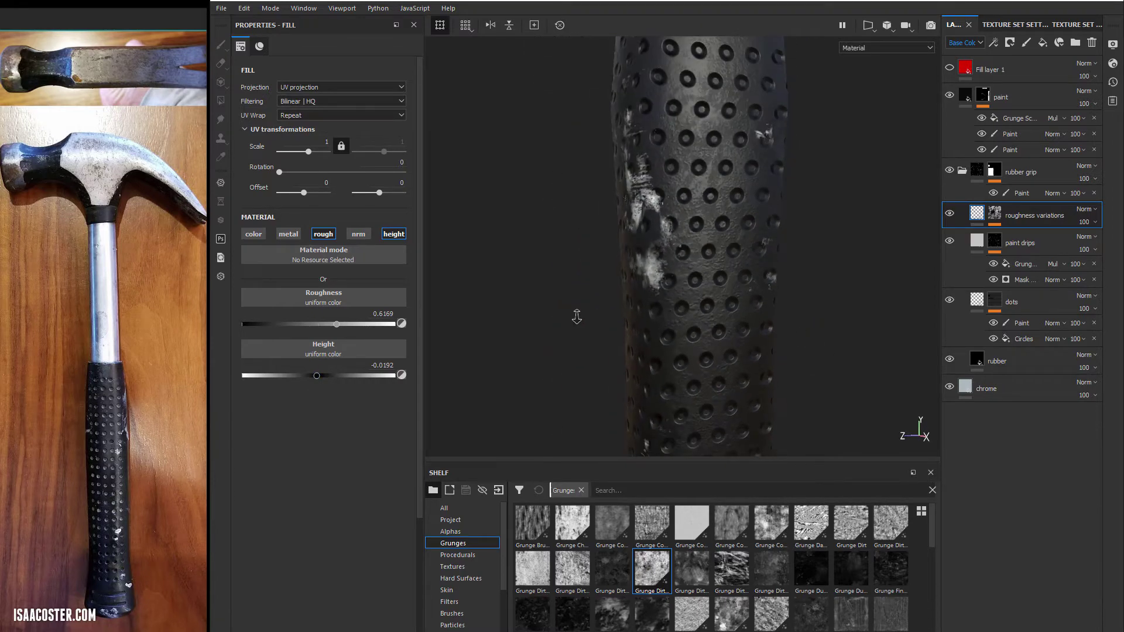
alt+drag(572, 317, 548, 261)
alt+drag(585, 211, 606, 220)
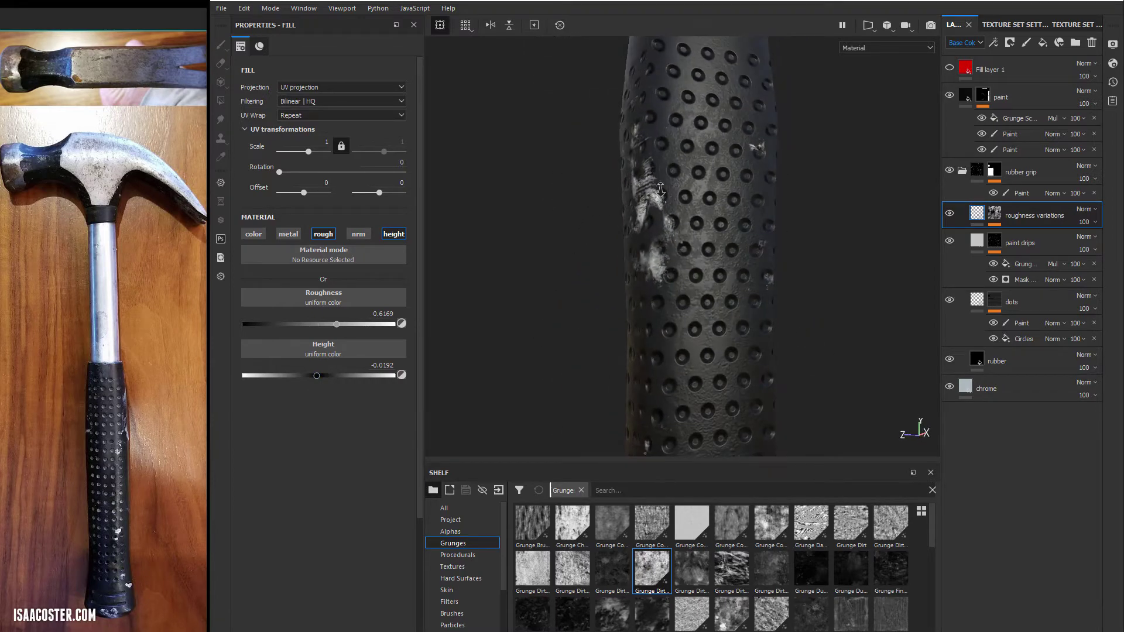
alt+right_drag(606, 219, 827, 292)
alt+drag(828, 293, 767, 313)
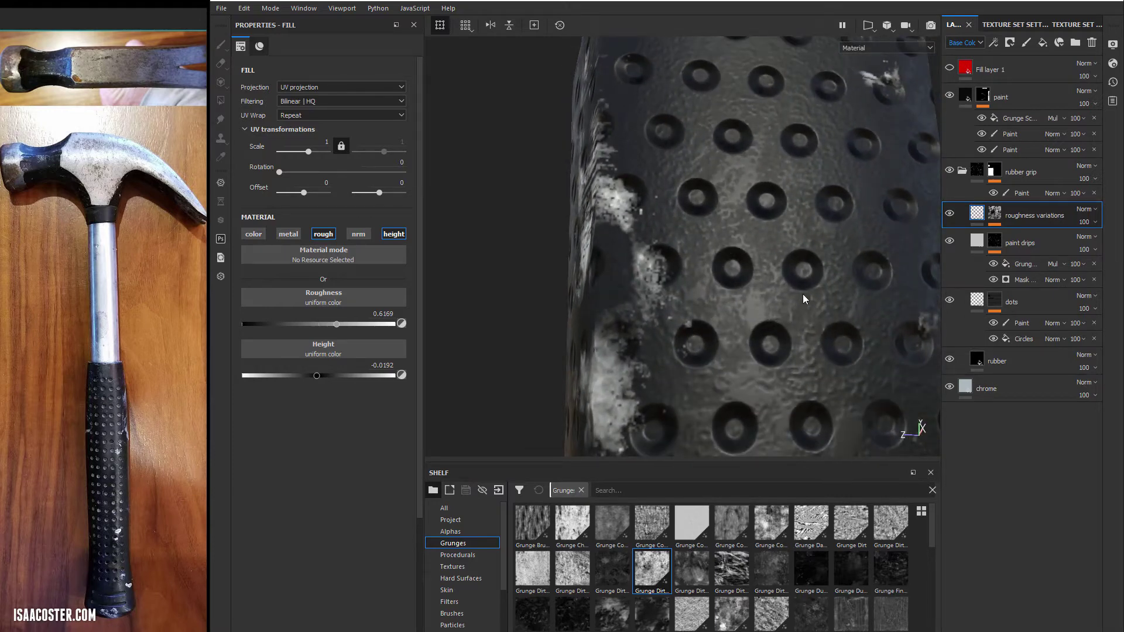
alt+drag(800, 313, 791, 321)
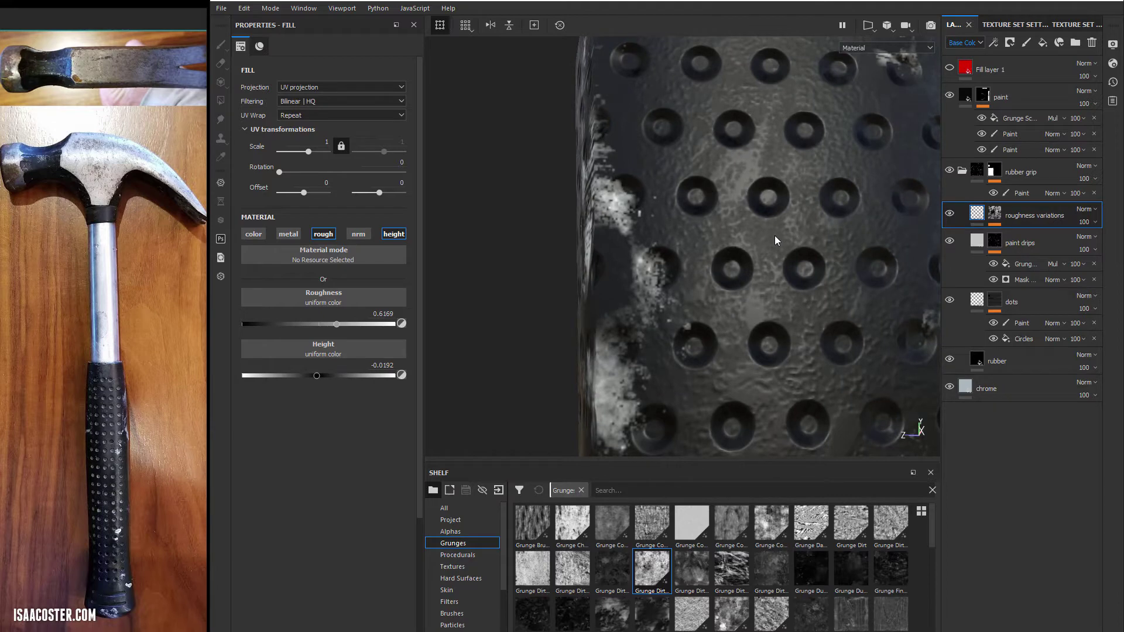
alt+right_drag(777, 238, 453, 266)
alt+drag(453, 266, 484, 248)
alt+right_drag(837, 234, 700, 235)
alt+drag(700, 235, 652, 234)
alt+right_drag(652, 234, 735, 221)
mouse_move(770, 185)
alt+mouse_down()
mouse_move(760, 220)
mouse_move(786, 203)
mouse_move(740, 176)
mouse_move(753, 188)
alt+mouse_up()
alt+right_drag(753, 188, 531, 251)
alt+drag(687, 241, 692, 229)
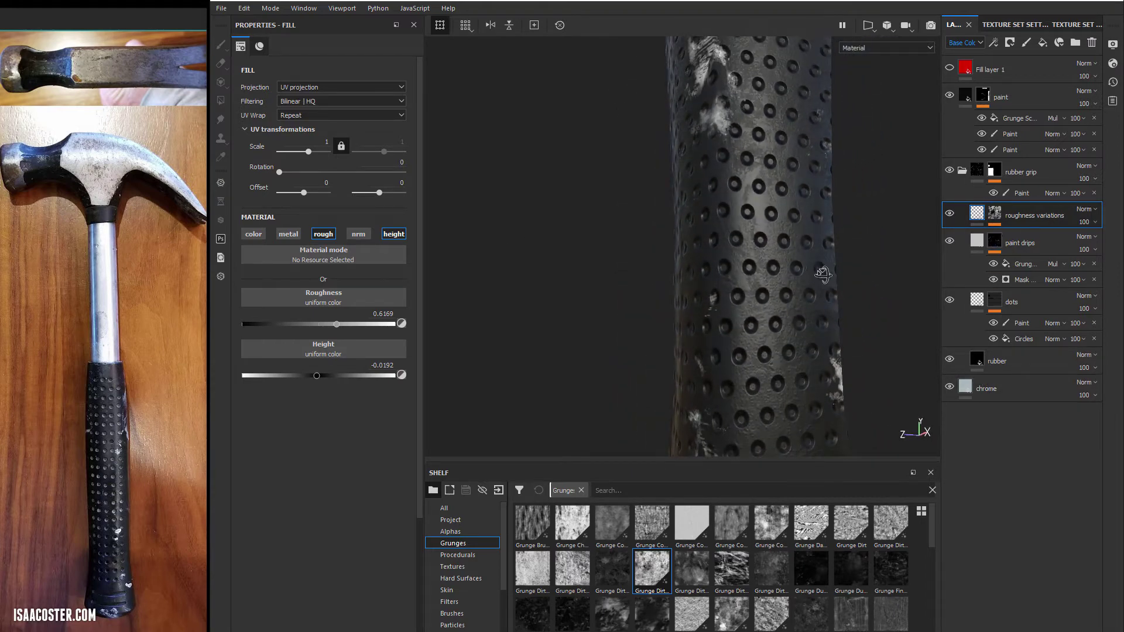
Compare the grip with the rubber layer hidden and shown, and examine its roughness variation up close and from a distance
alt+drag(820, 276, 798, 288)
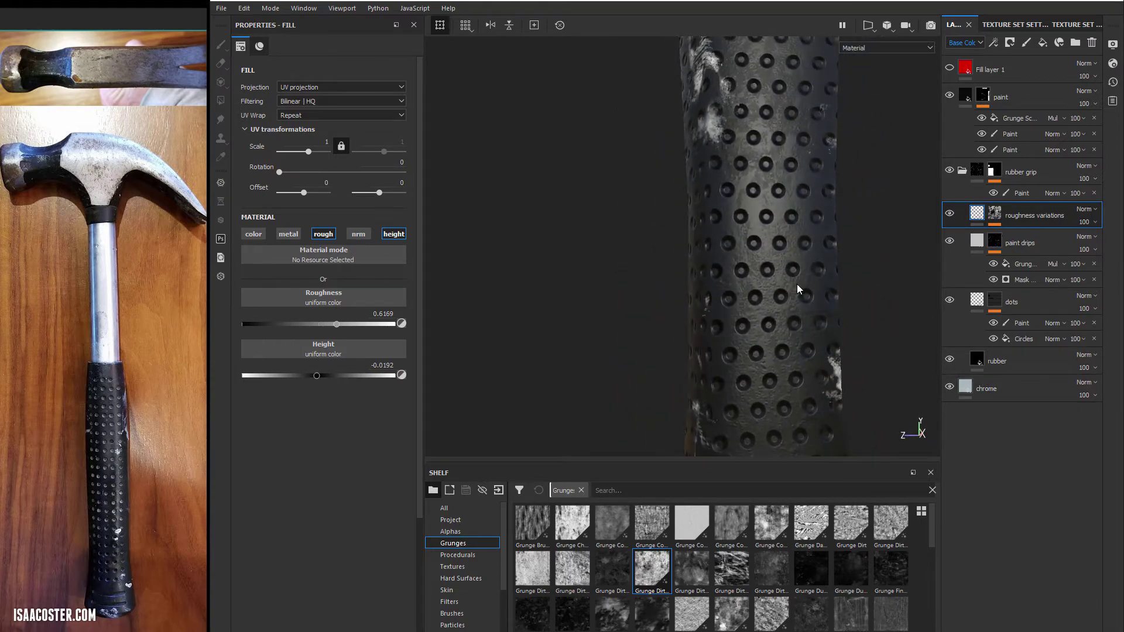
click(948, 359)
click(948, 357)
scroll(773, 234, down, 3)
alt+drag(603, 275, 574, 319)
alt+middle_drag(676, 227, 608, 370)
alt+drag(607, 370, 709, 225)
alt+right_drag(708, 225, 921, 254)
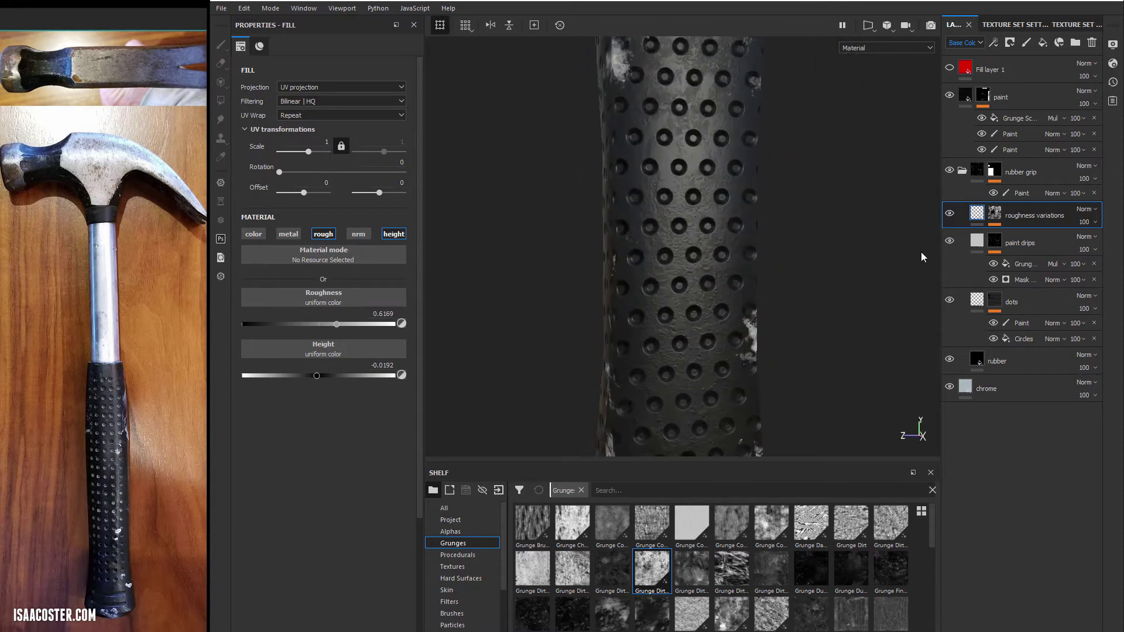
alt+drag(921, 254, 779, 246)
alt+right_drag(732, 237, 551, 208)
alt+drag(551, 208, 715, 234)
alt+middle_drag(715, 234, 656, 320)
alt+drag(599, 321, 644, 305)
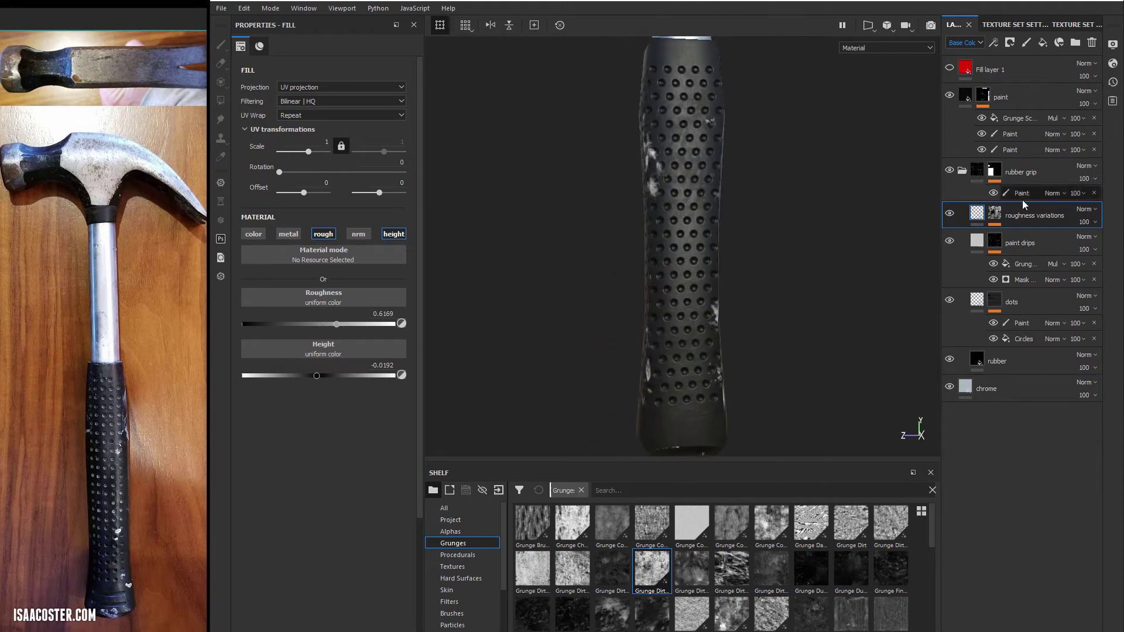
Create a folder for the chrome layer, move the layer into it, and name the folder "chrome"
alt+drag(828, 231, 717, 278)
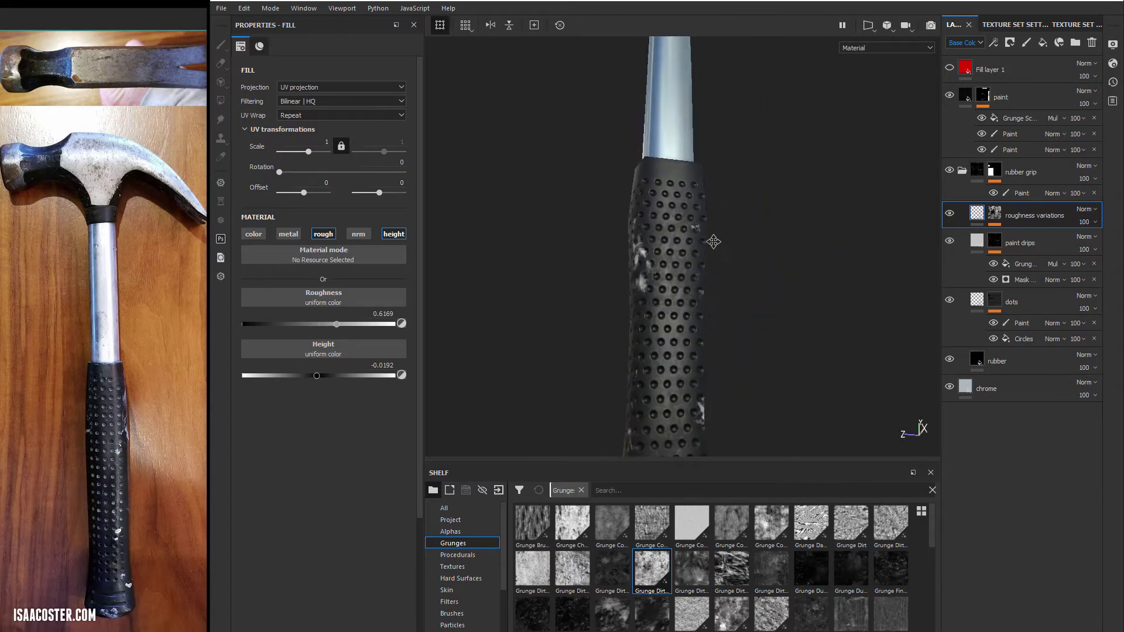
alt+middle_drag(713, 315, 726, 321)
alt+drag(726, 321, 715, 292)
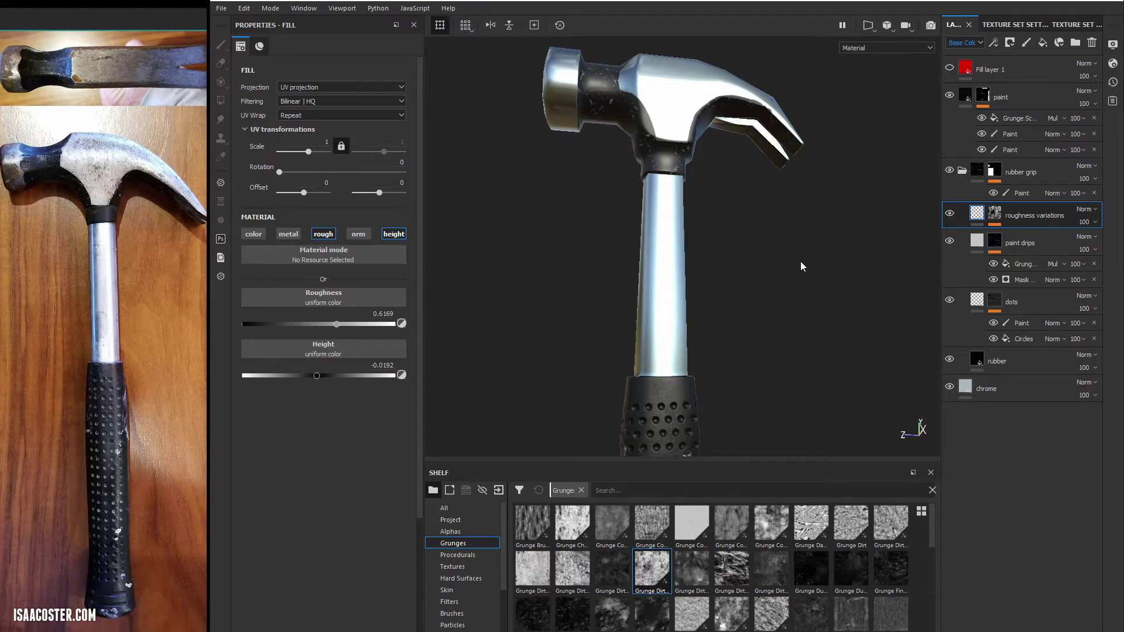
scroll(800, 267, up, 2)
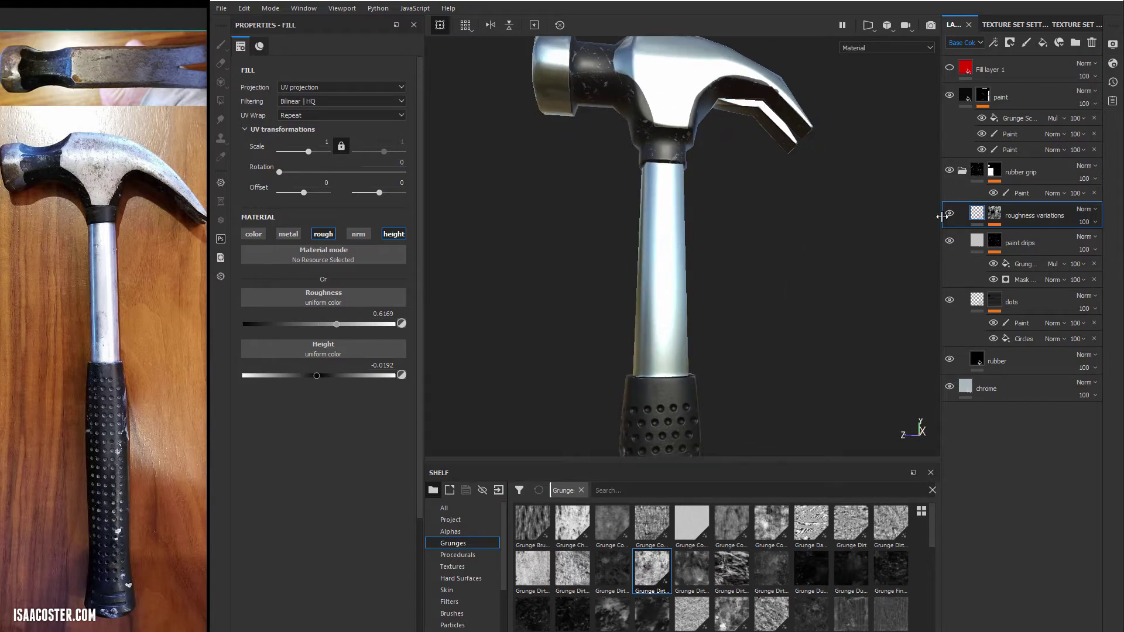
click(1039, 389)
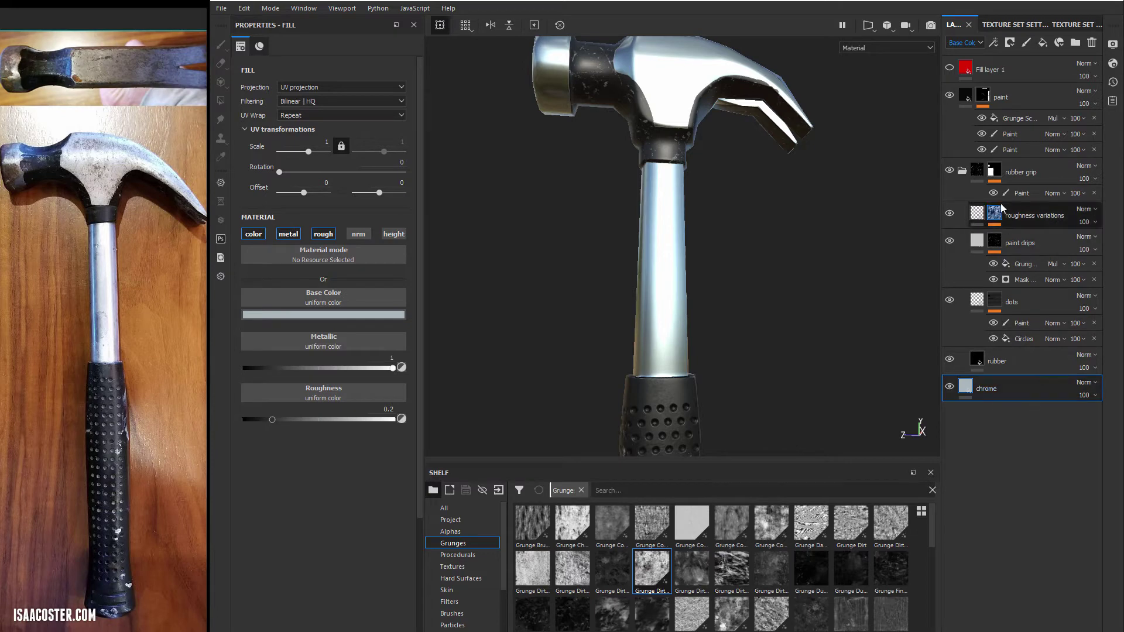
click(1075, 42)
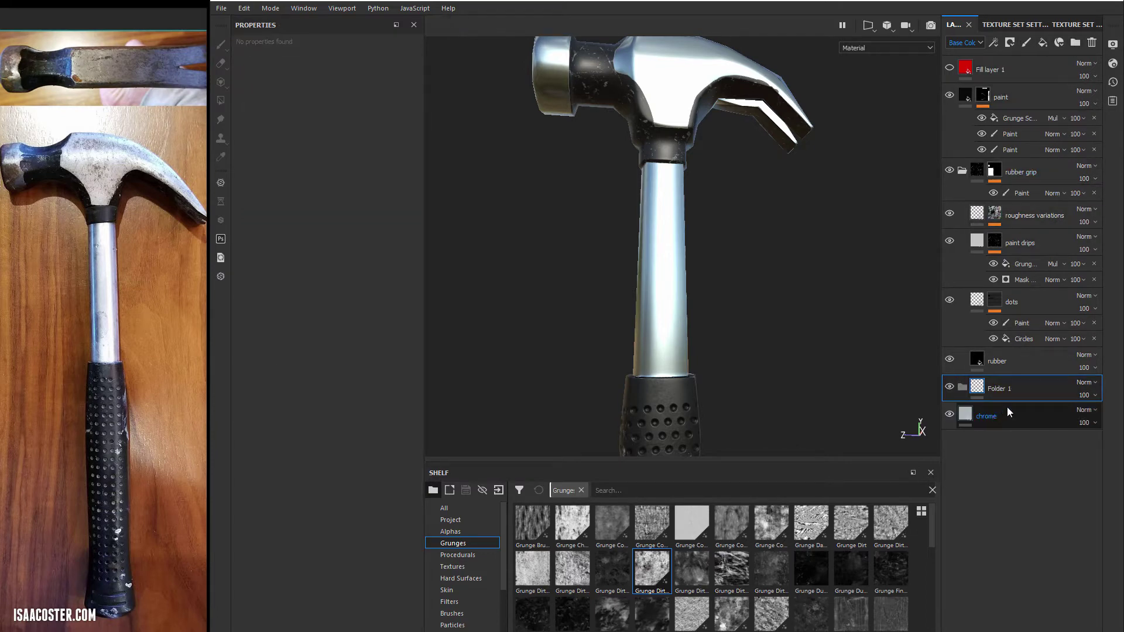
drag(1007, 405, 1020, 388)
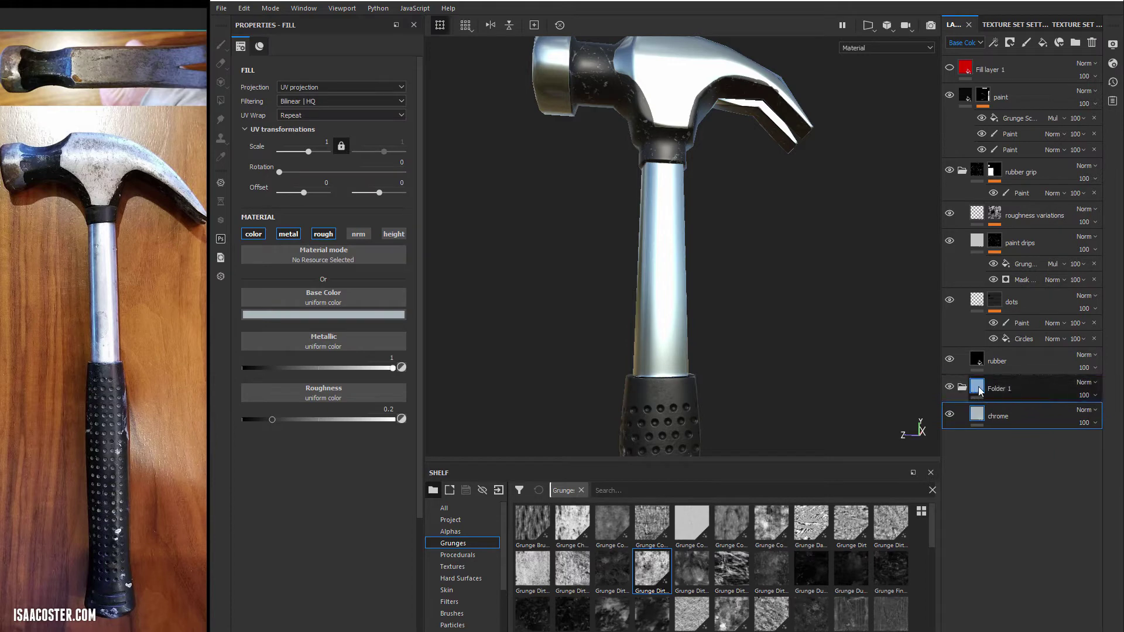
click(998, 388)
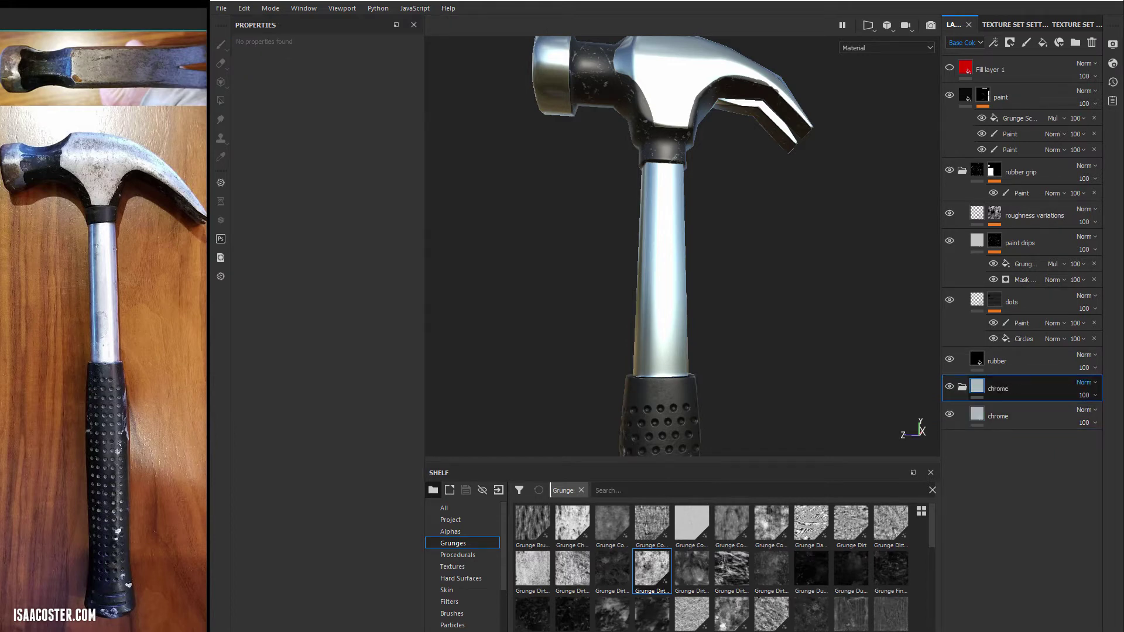
Add a black mask to the chrome folder and a paint effect to that mask
right_click(1000, 388)
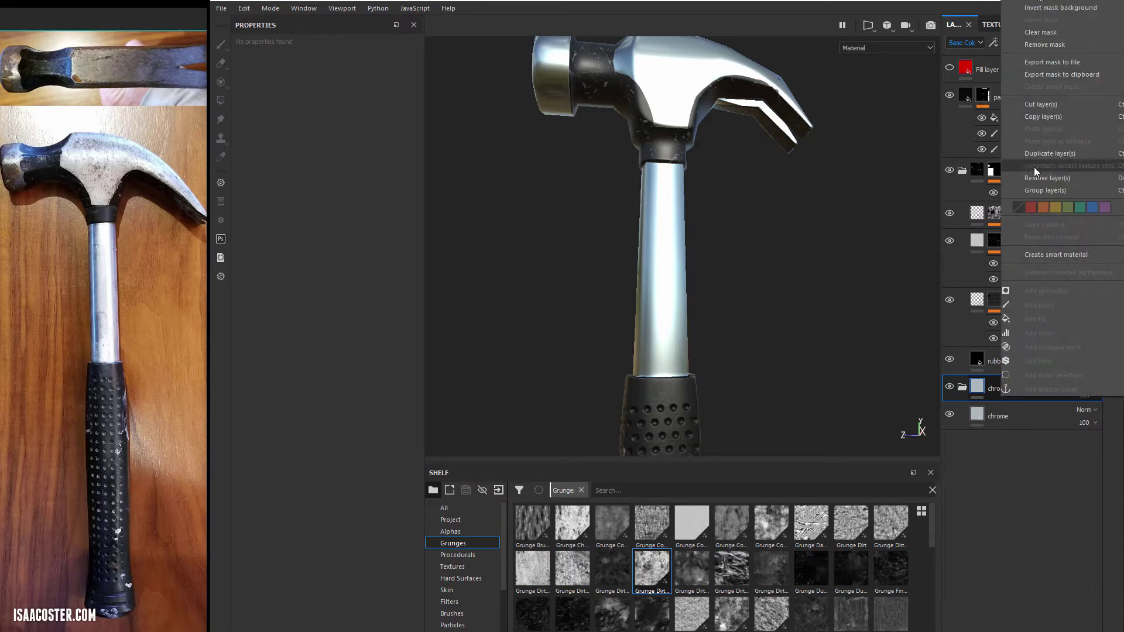
click(1041, 0)
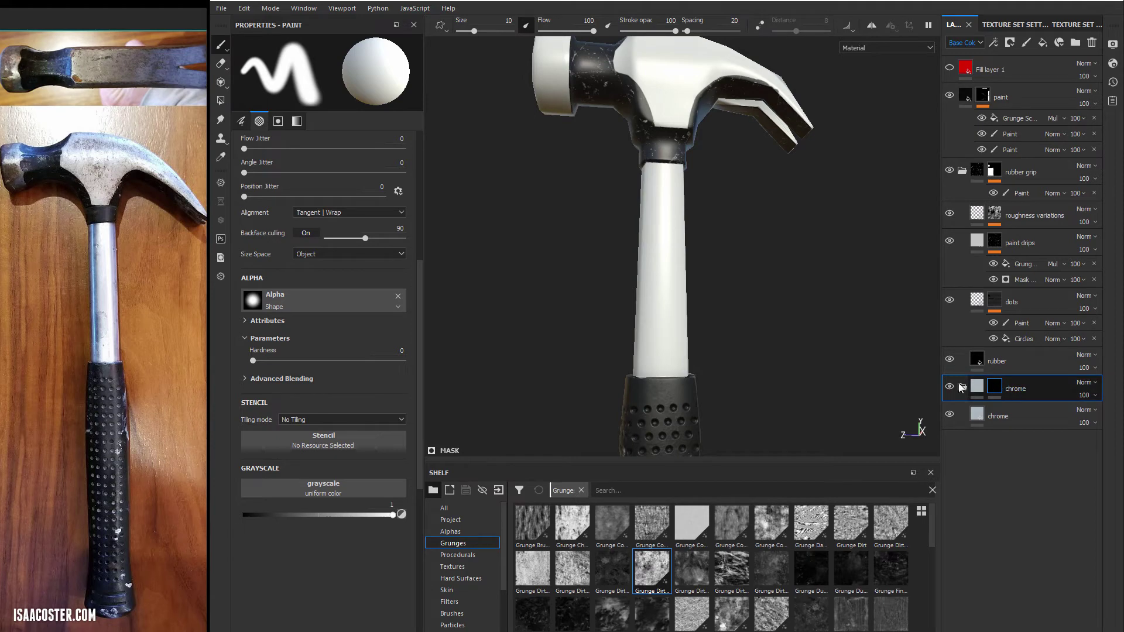
click(978, 394)
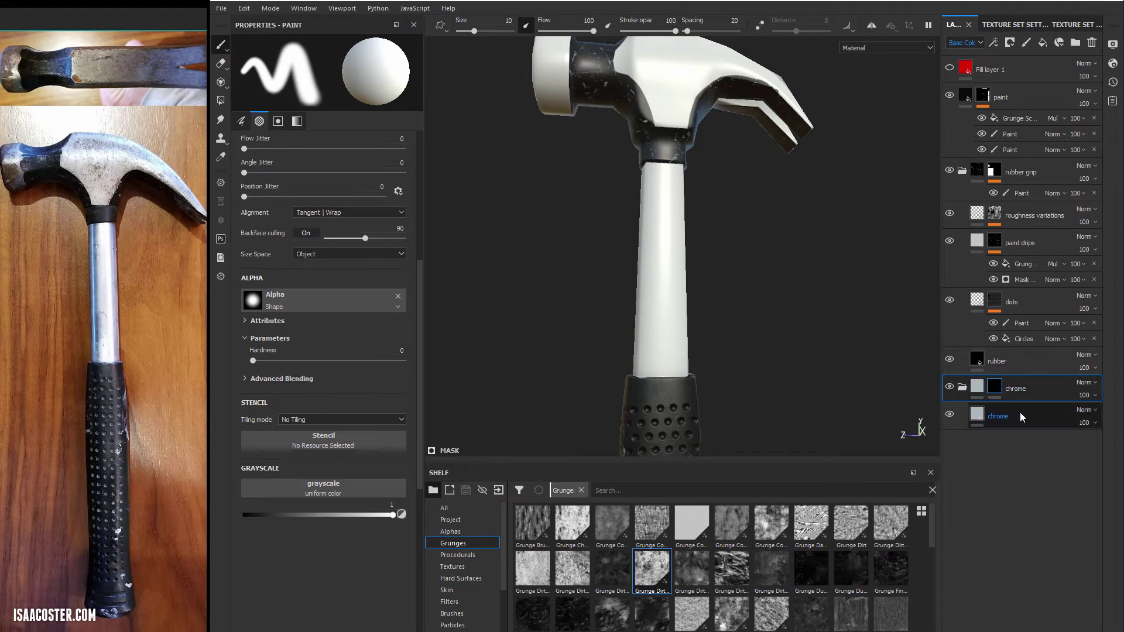
right_click(997, 389)
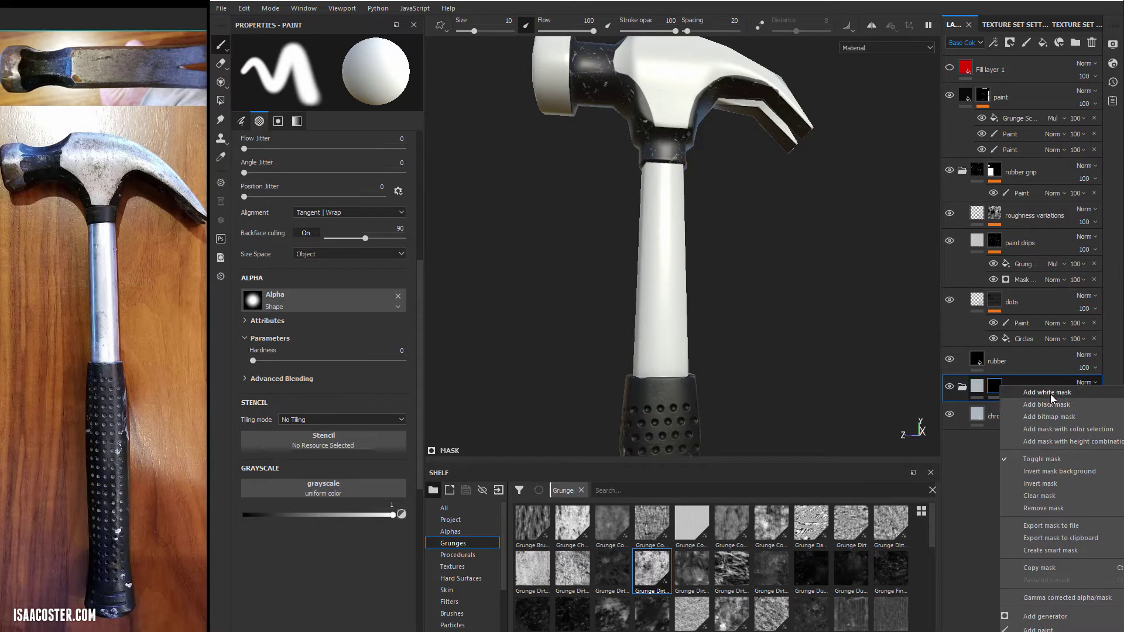
click(1048, 629)
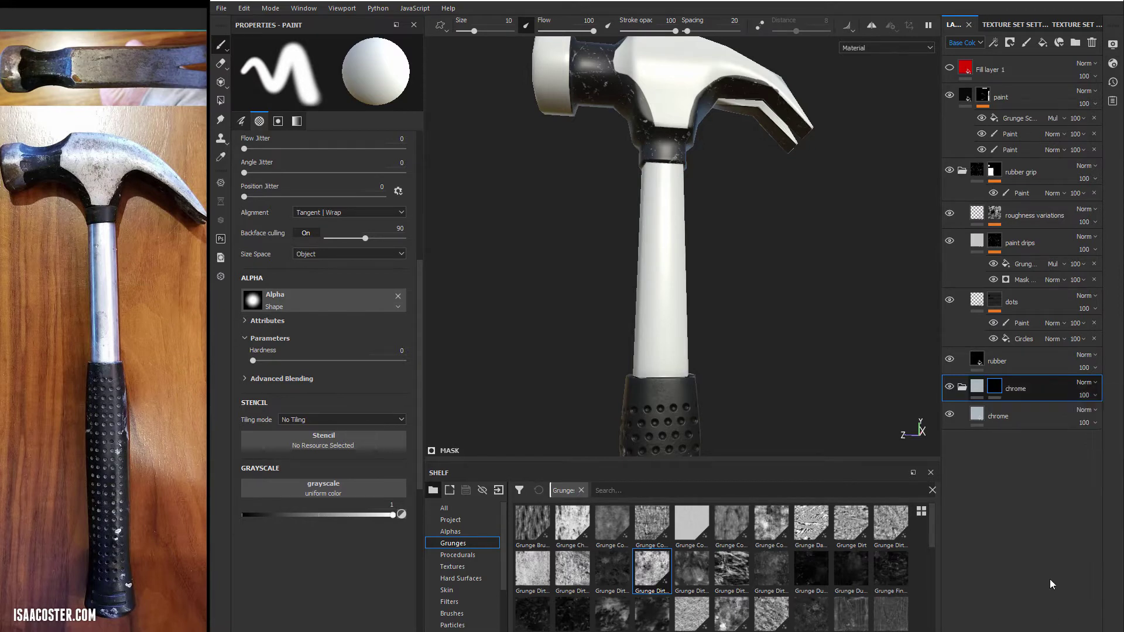
Use Polygon Fill to reveal only the hammer's metal shaft in the chrome mask, and check the mask on its own
click(221, 100)
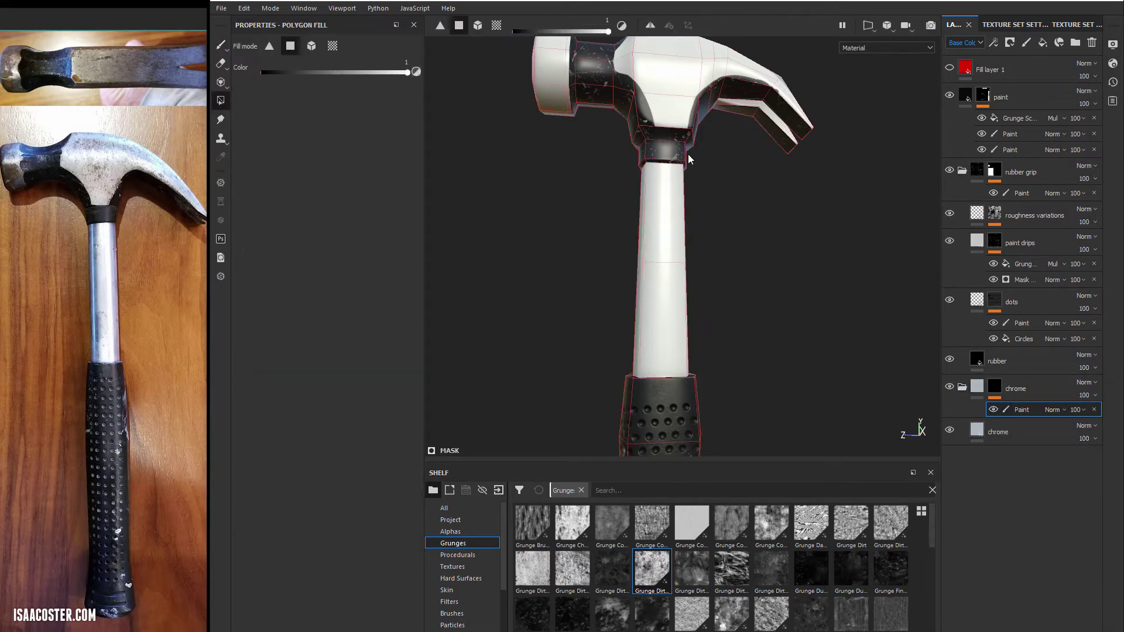
alt+drag(685, 190, 565, 305)
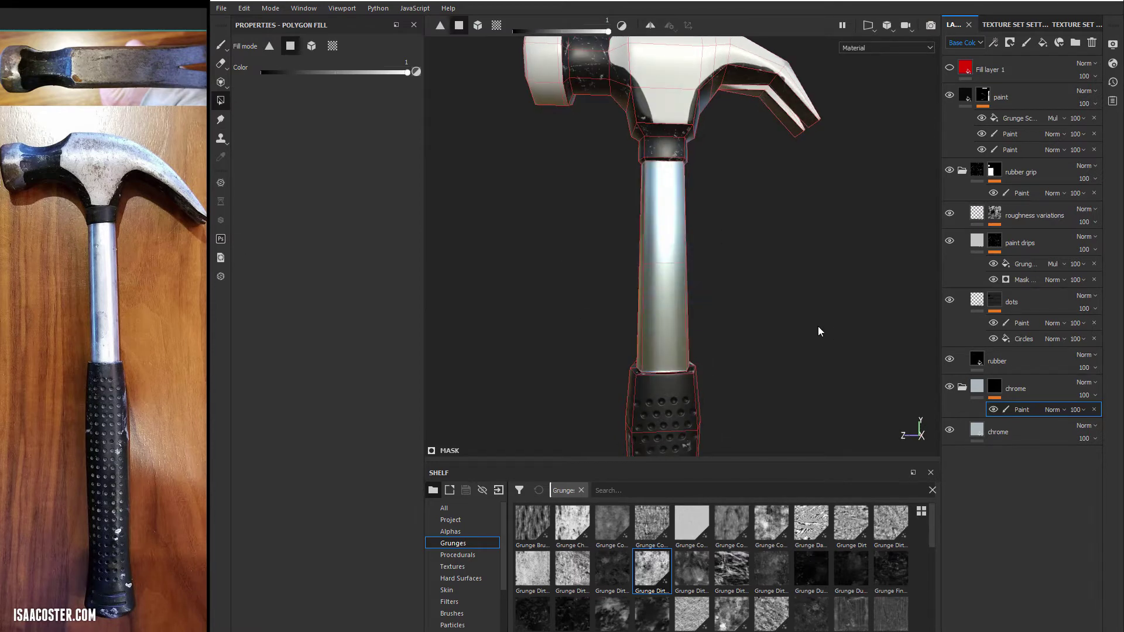
alt+drag(794, 331, 769, 336)
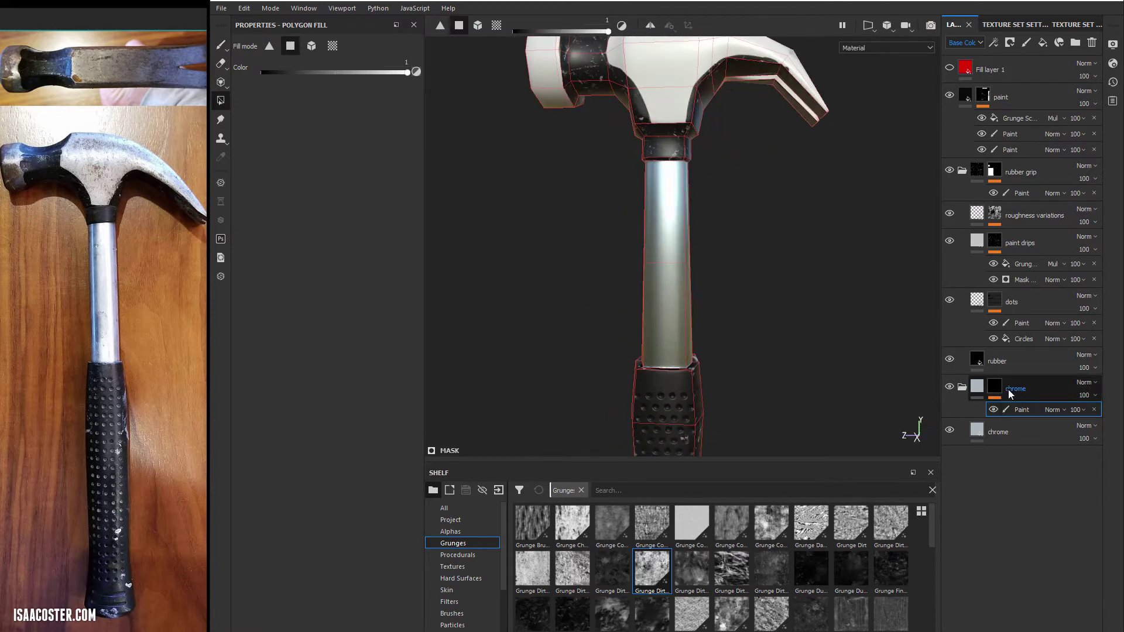
alt+click(994, 387)
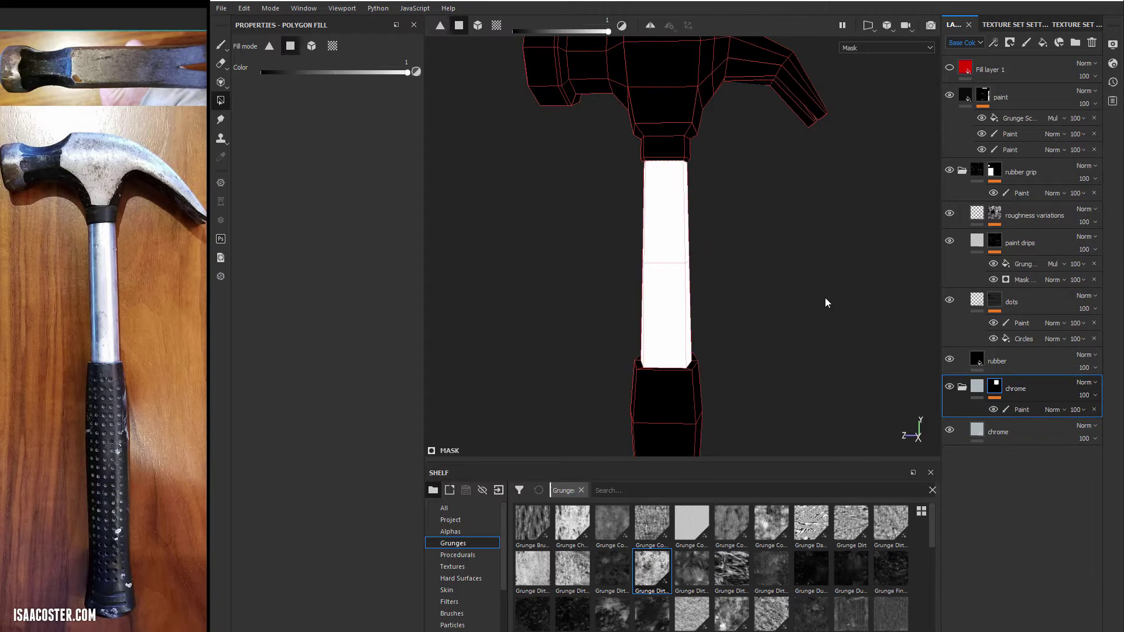
key(m)
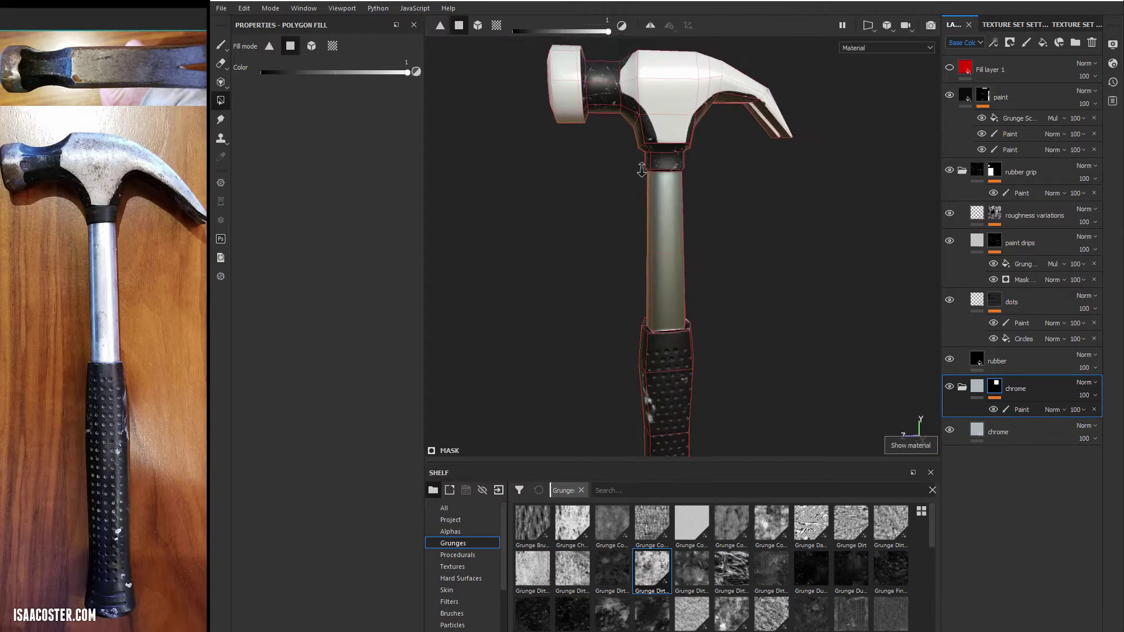
alt+drag(785, 248, 775, 213)
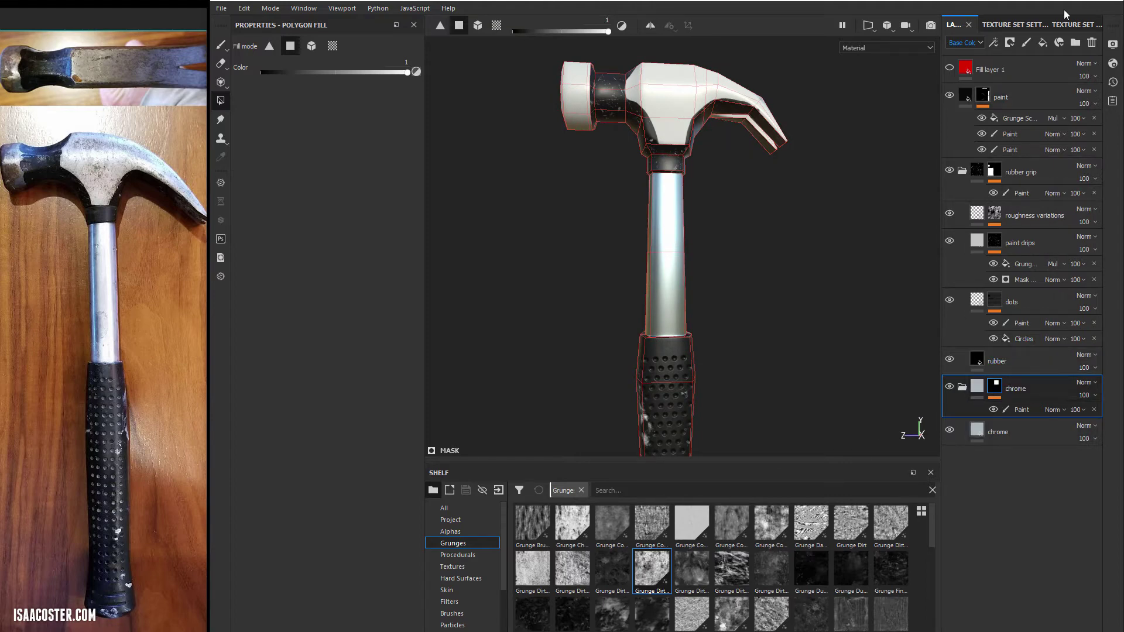
Create a folder above the chrome folder and name it "iron"
click(1076, 43)
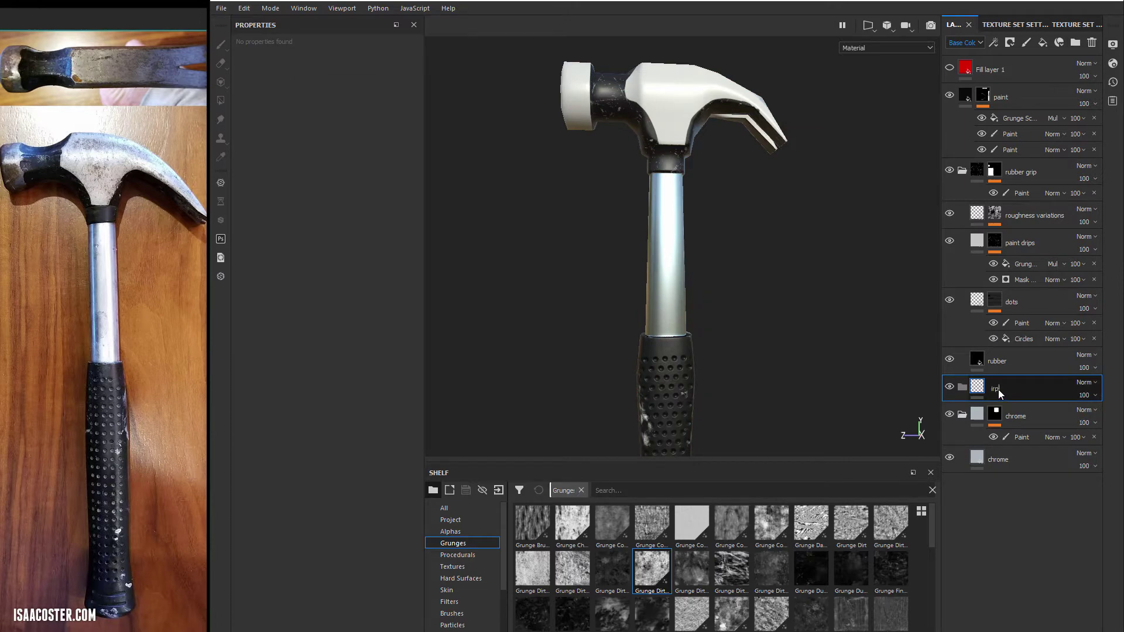
text(n)
key(Return)
right_click(990, 393)
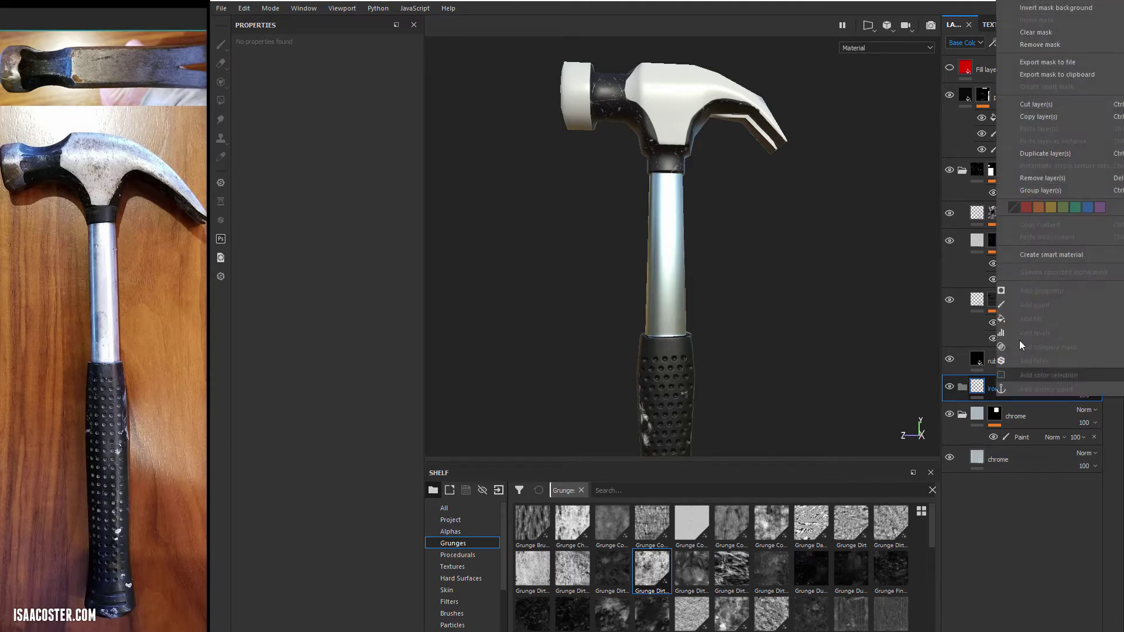
click(996, 581)
Add a fill layer inside the iron folder, rename it "iron", and set its metallic value to 1
click(1042, 44)
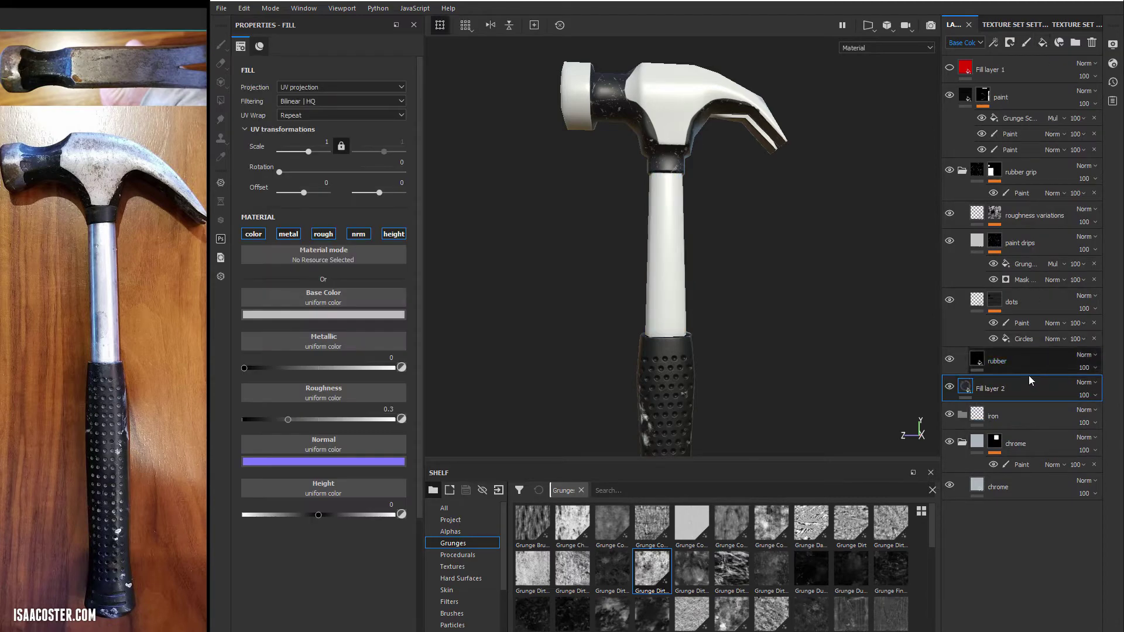
mouse_move(1020, 396)
mouse_down()
mouse_move(1042, 427)
mouse_move(1005, 403)
mouse_move(1010, 390)
mouse_move(1005, 413)
mouse_up()
double_click(1005, 415)
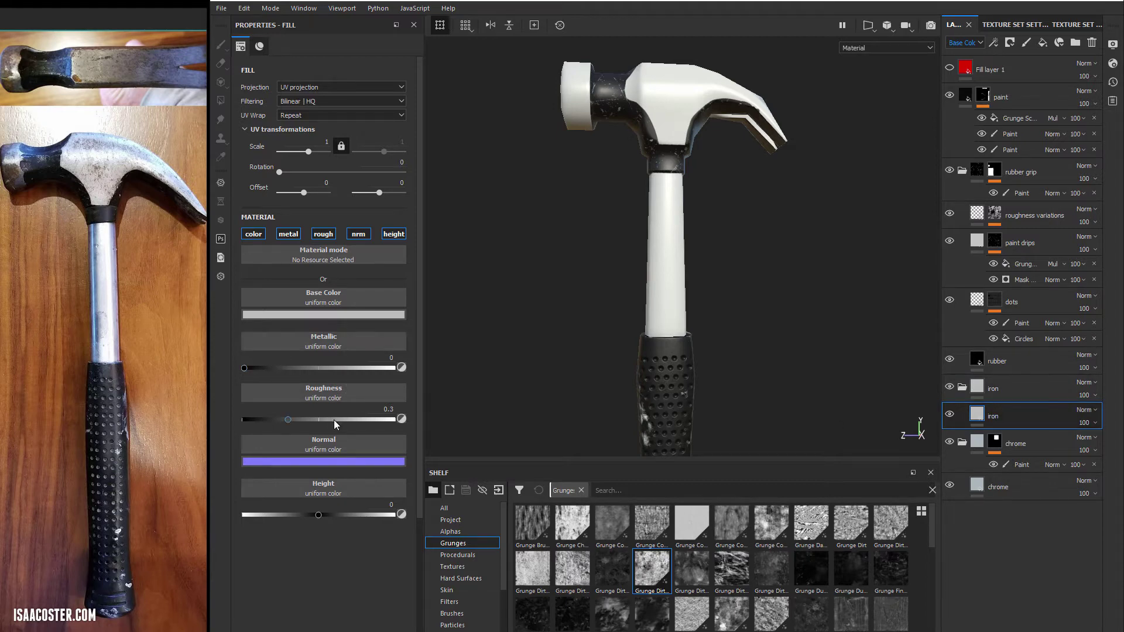
drag(331, 367, 427, 376)
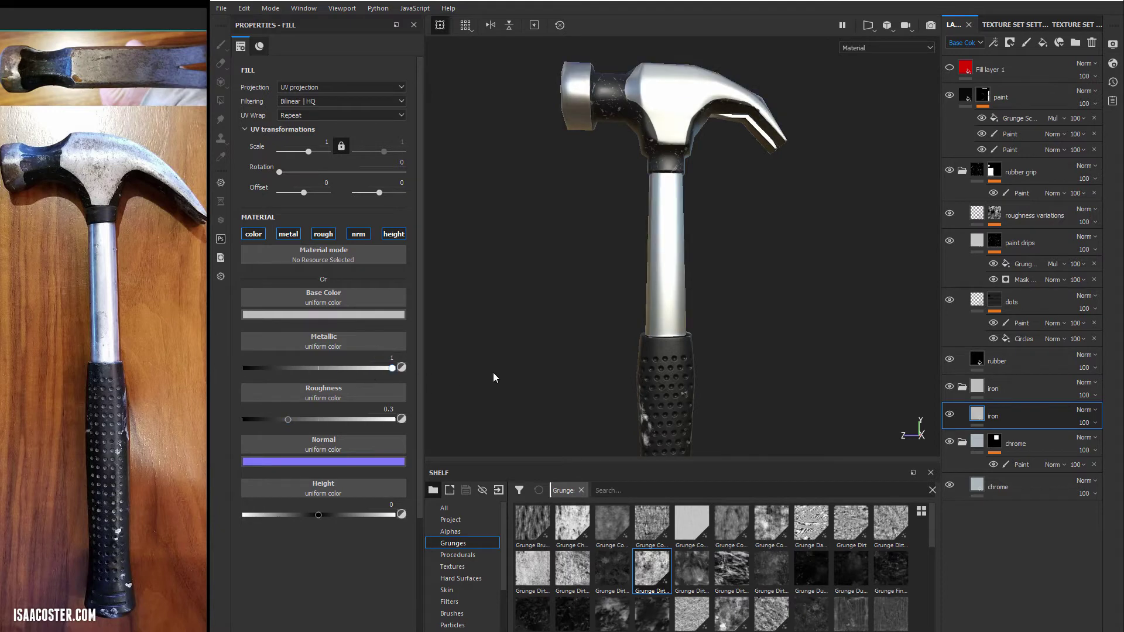
Add a black mask to the iron folder and a paint effect to that mask
click(1000, 385)
right_click(1014, 385)
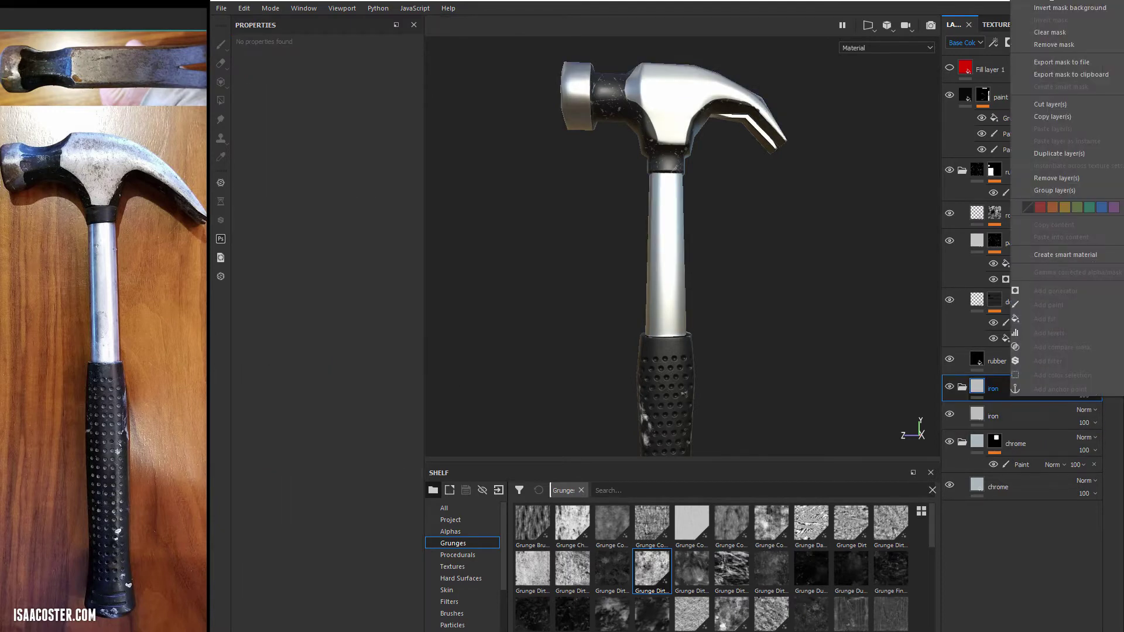
click(1057, 0)
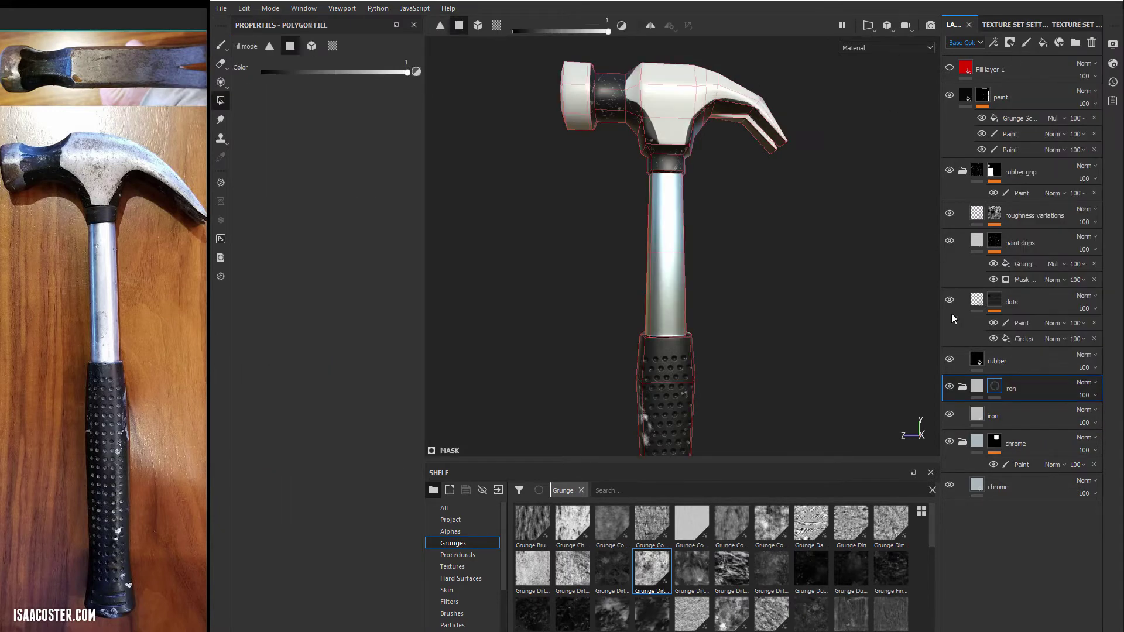
right_click(1000, 384)
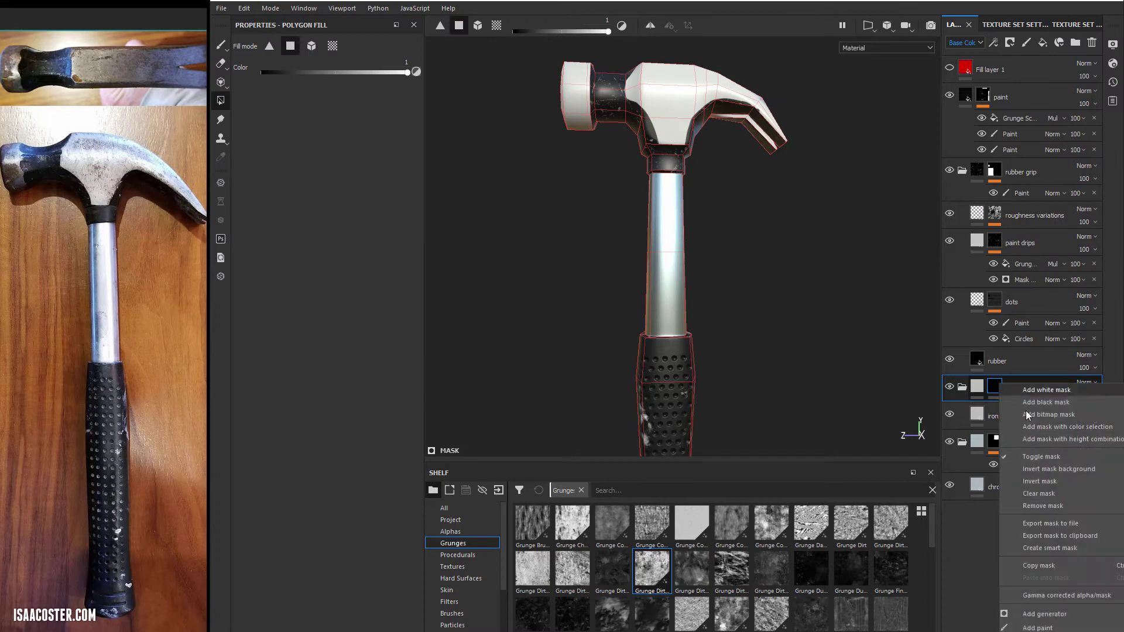
click(1042, 628)
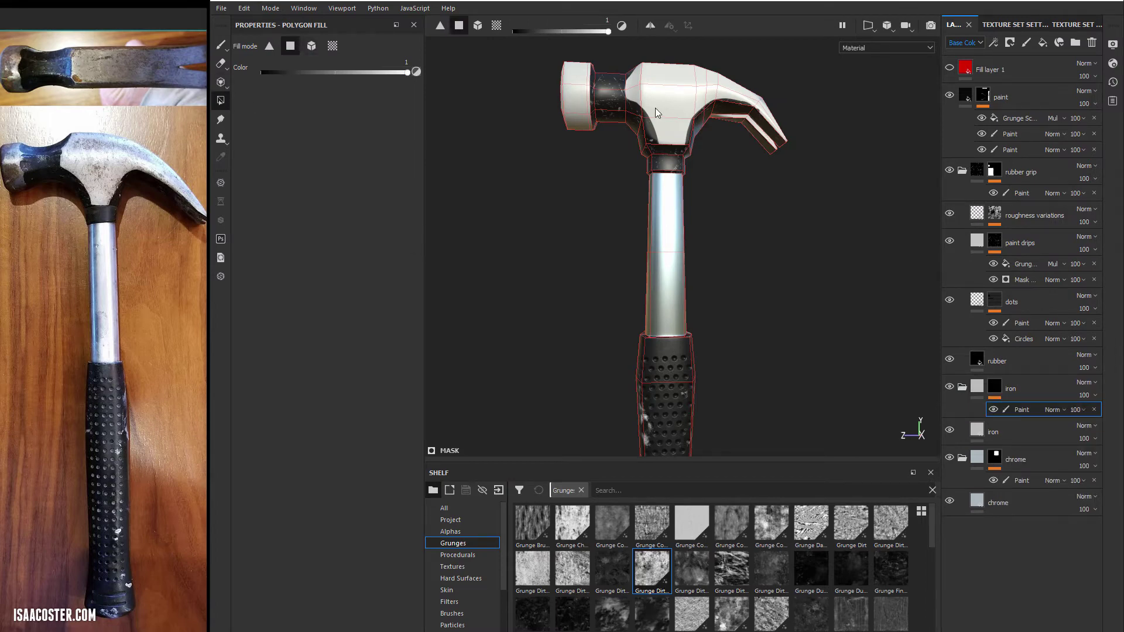
Fill the polygons of the whole hammer head and claw white in the iron folder's mask
alt+drag(573, 157, 572, 180)
alt+right_drag(582, 189, 579, 205)
alt+middle_drag(580, 207, 574, 254)
drag(505, 54, 822, 190)
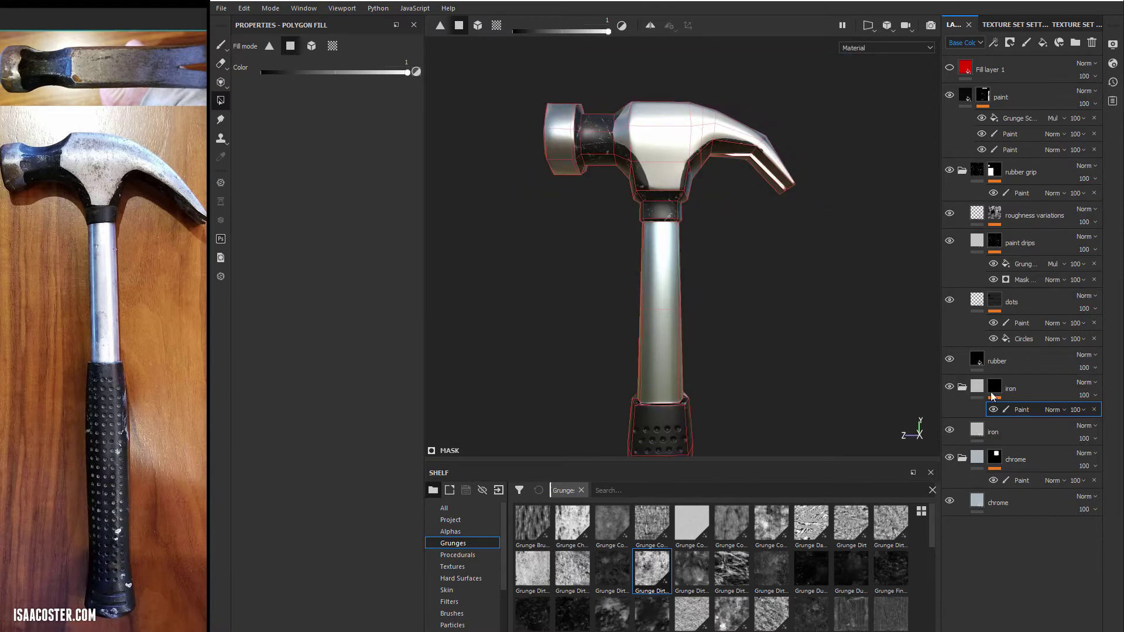
Darken the iron fill layer's base color to a grey of 0.297 and set its roughness to about 0.38
click(978, 433)
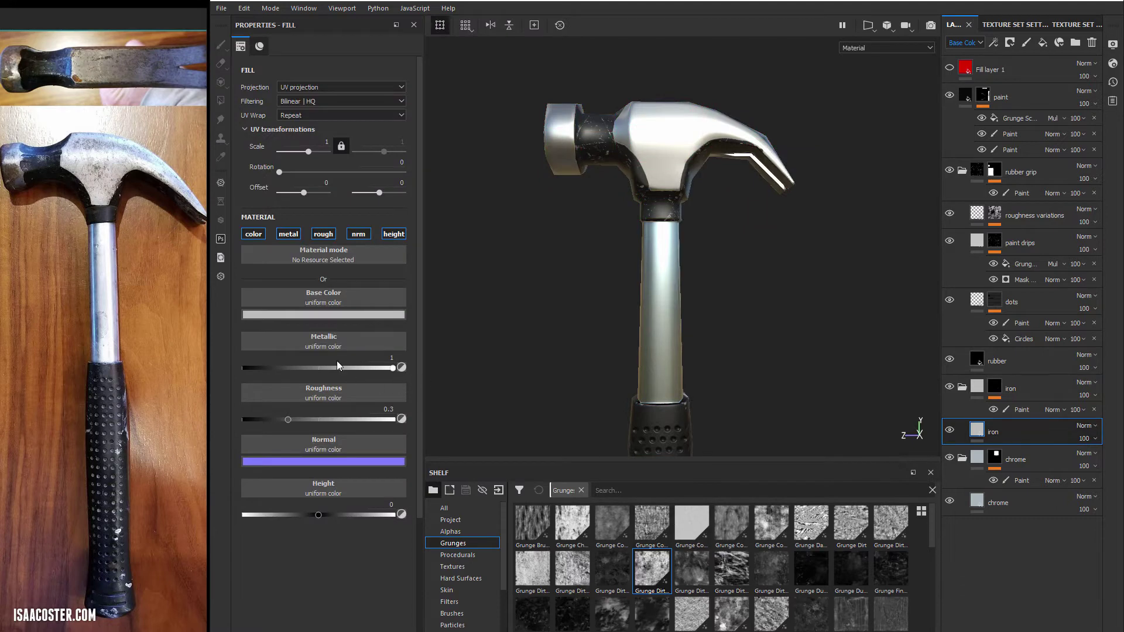
click(320, 315)
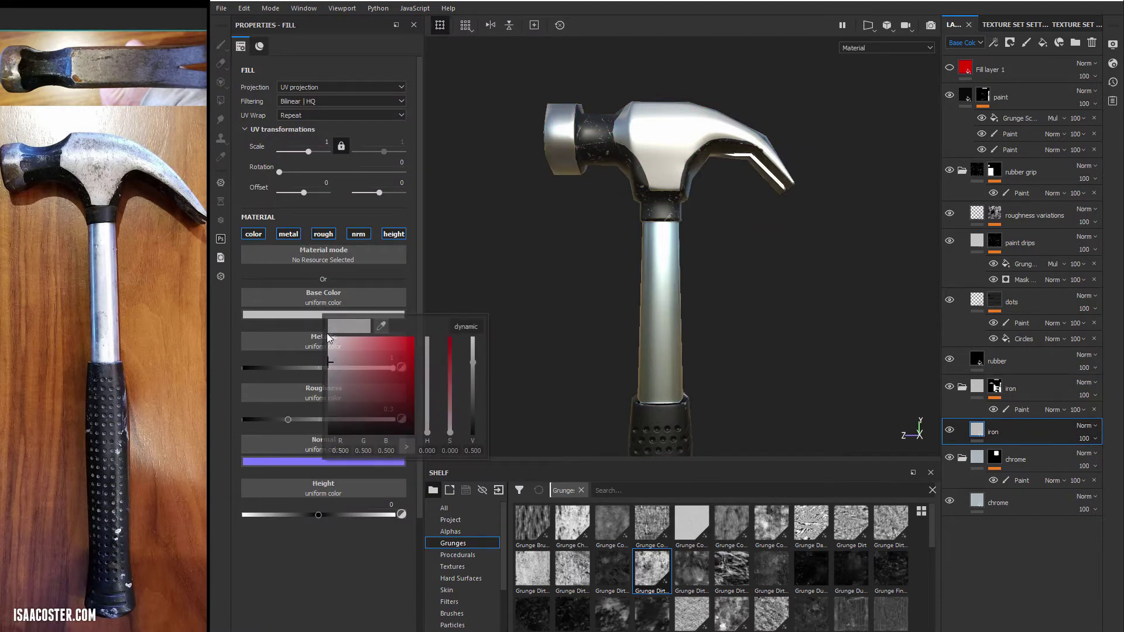
click(330, 371)
click(328, 377)
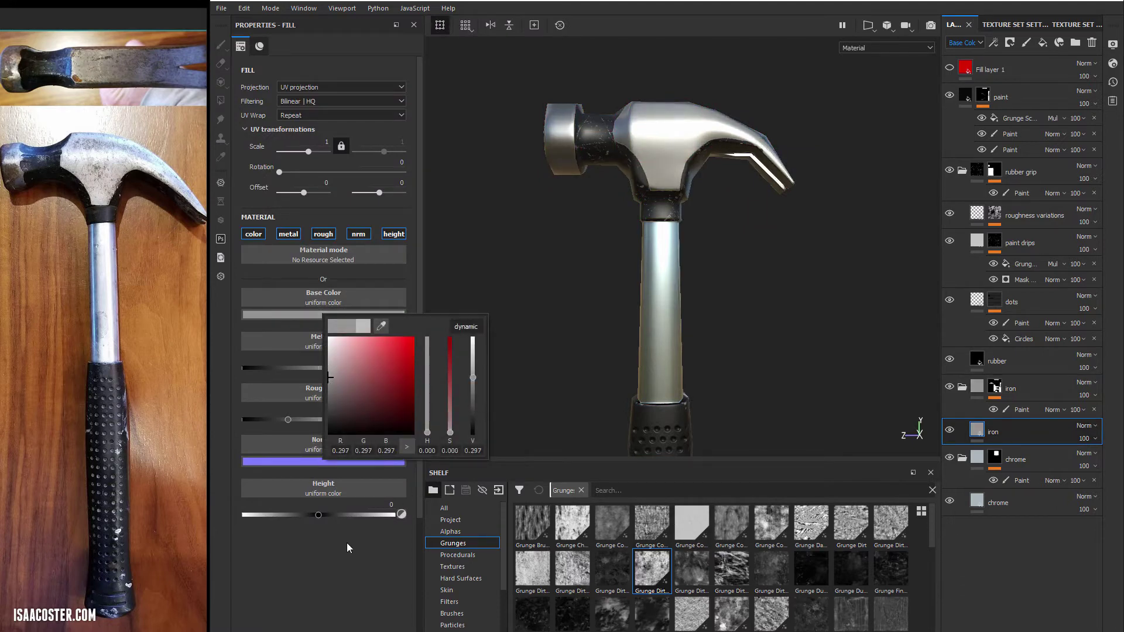
drag(290, 417, 304, 419)
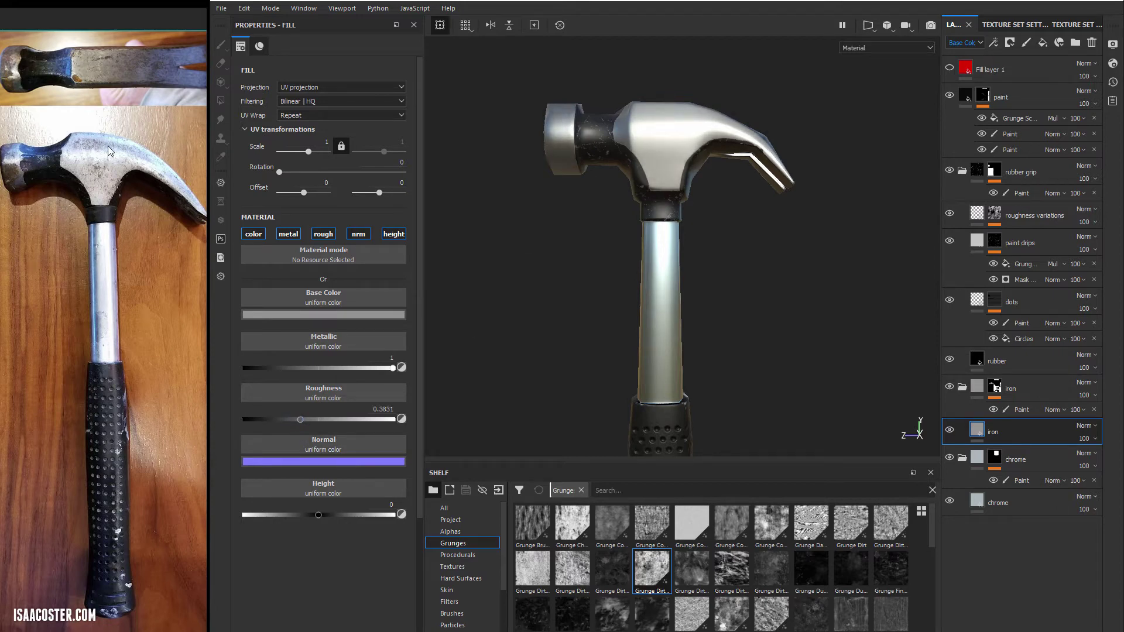
Add a fill layer above the chrome layer inside the chrome folder and rename it "roughness variation"
alt+drag(565, 265, 592, 232)
alt+drag(672, 311, 663, 337)
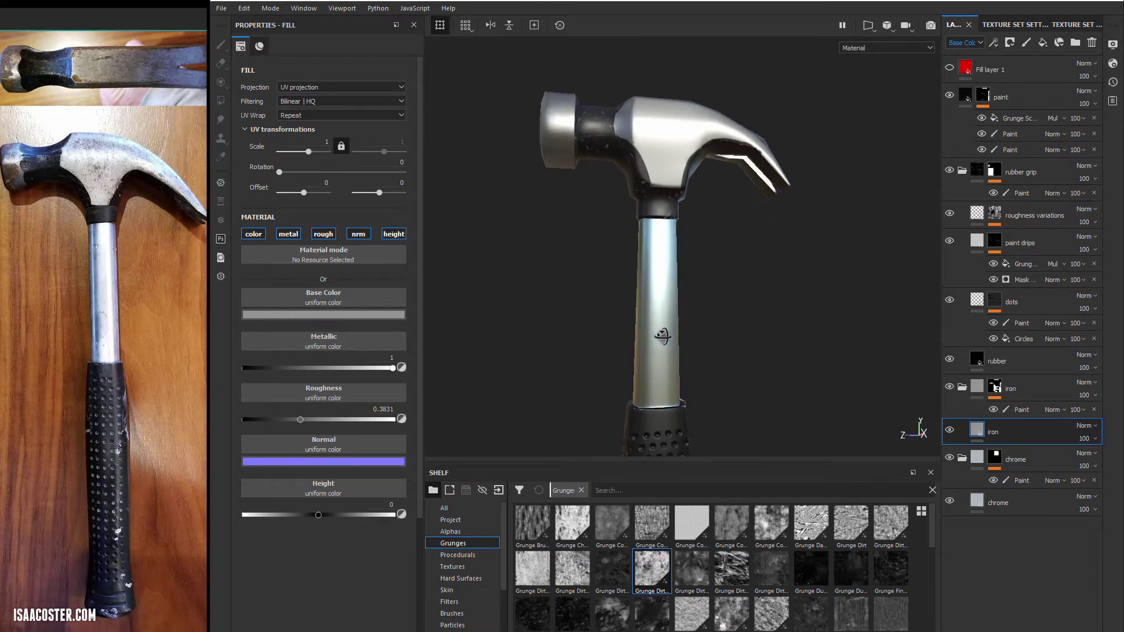
click(1026, 511)
right_click(1027, 511)
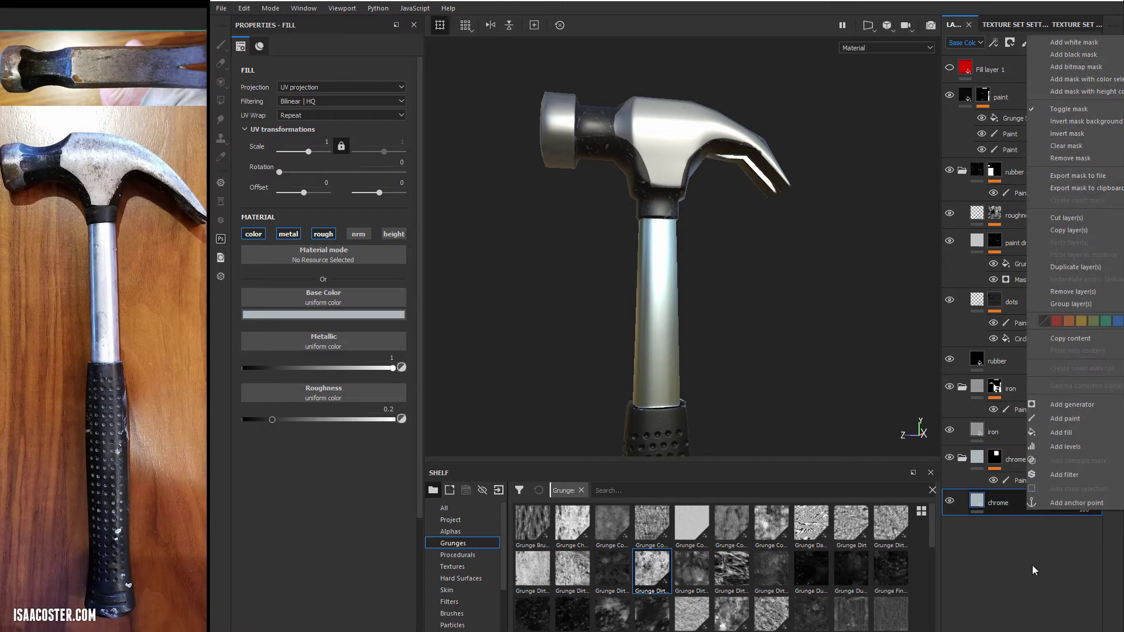
click(1035, 54)
double_click(1006, 503)
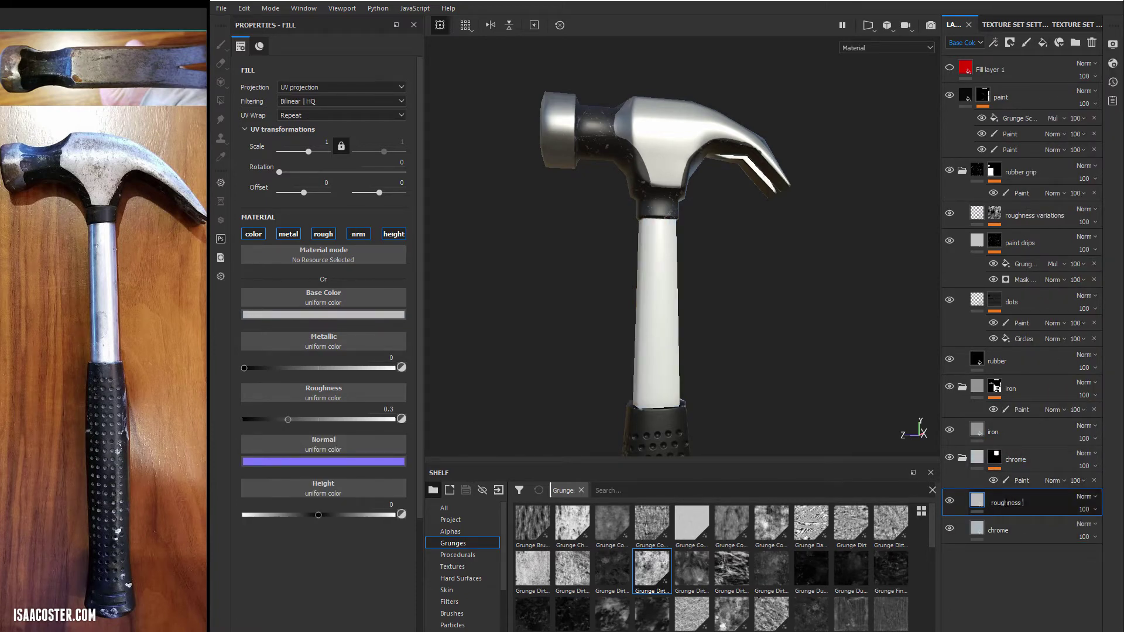
text(roughness variation)
key(Return)
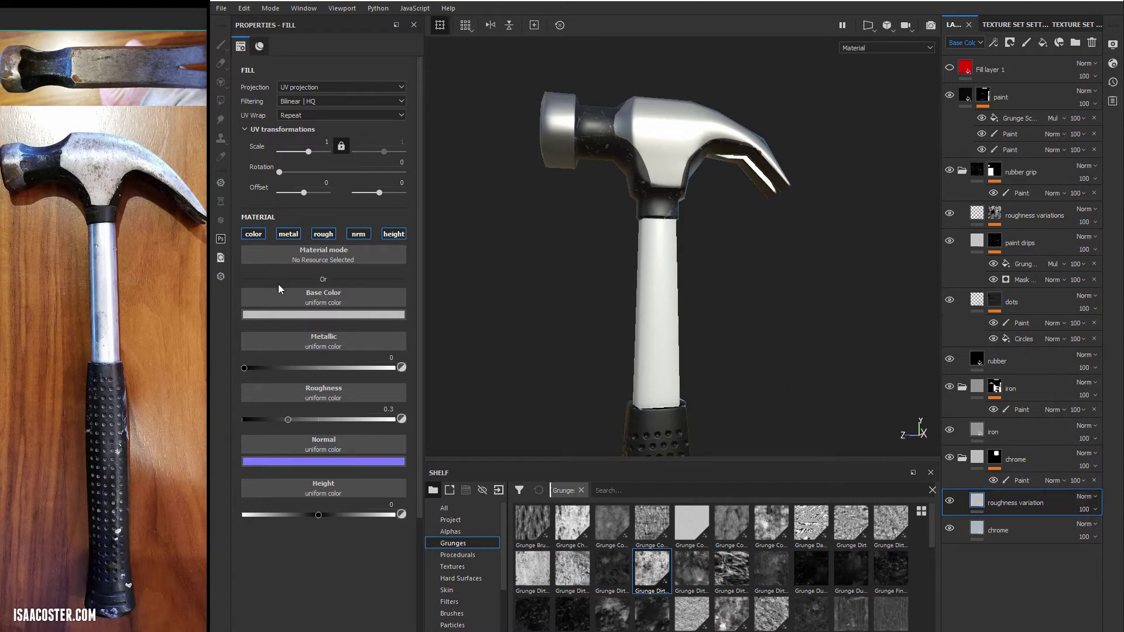
Disable the color, height, normal and metal channels of the roughness variation layer so only roughness remains
click(258, 236)
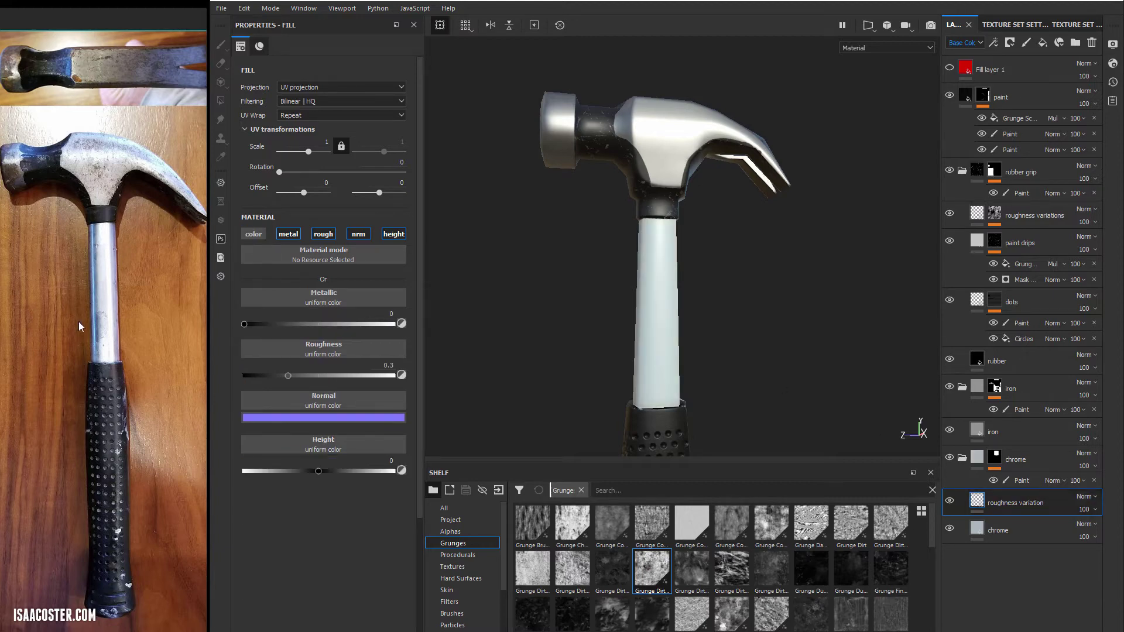
click(394, 236)
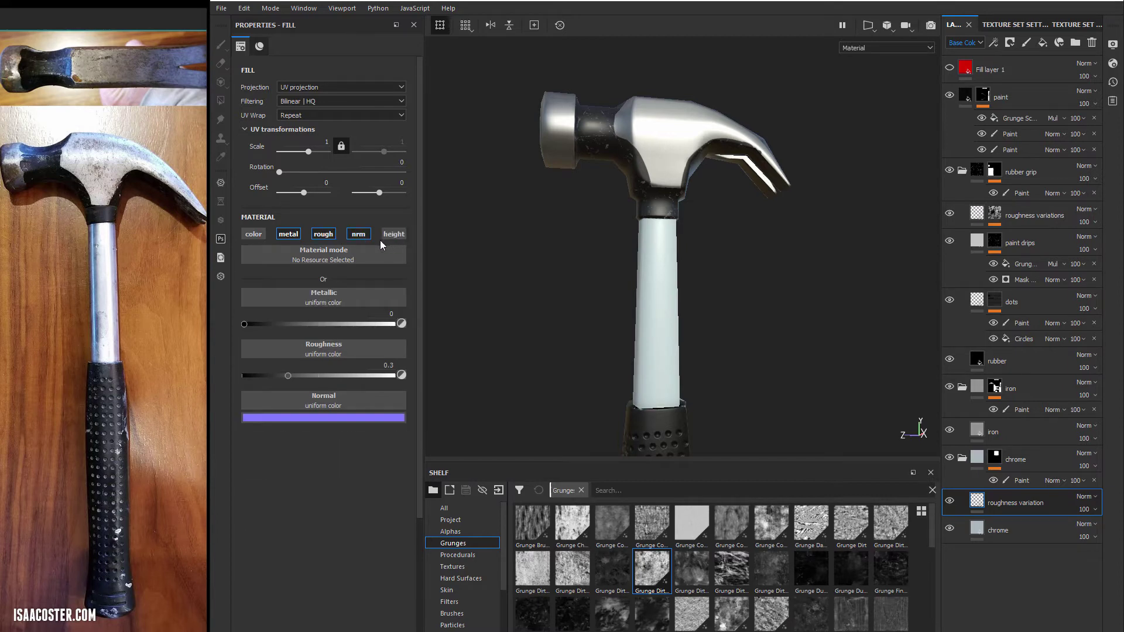
click(362, 237)
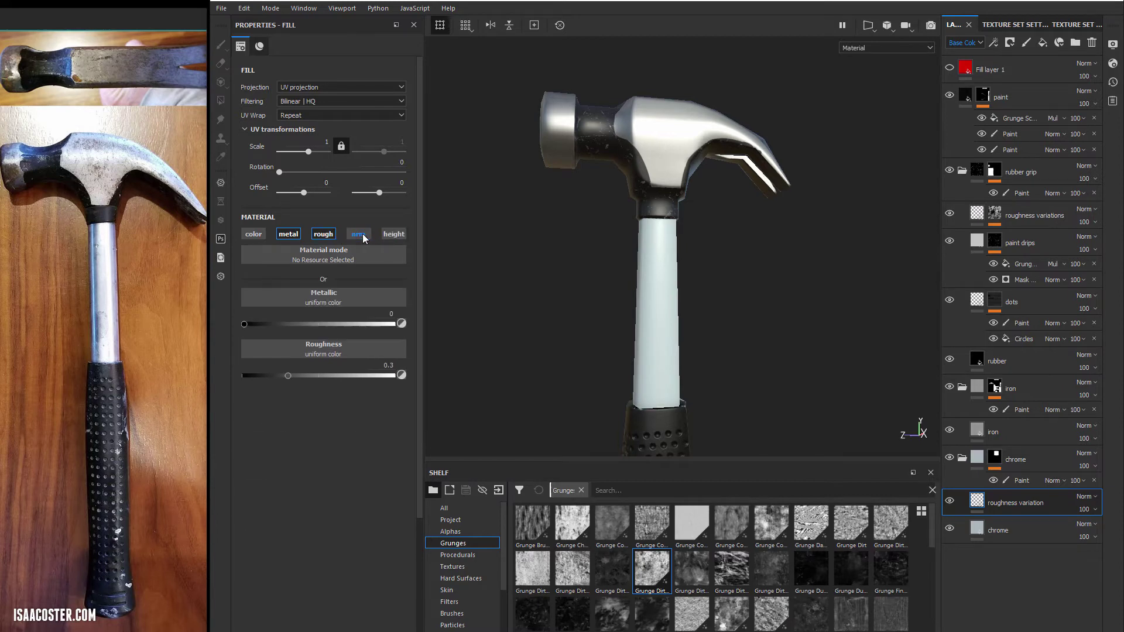
click(288, 234)
Add a black mask to the roughness variation layer in the chrome folder
scroll(544, 278, up, 3)
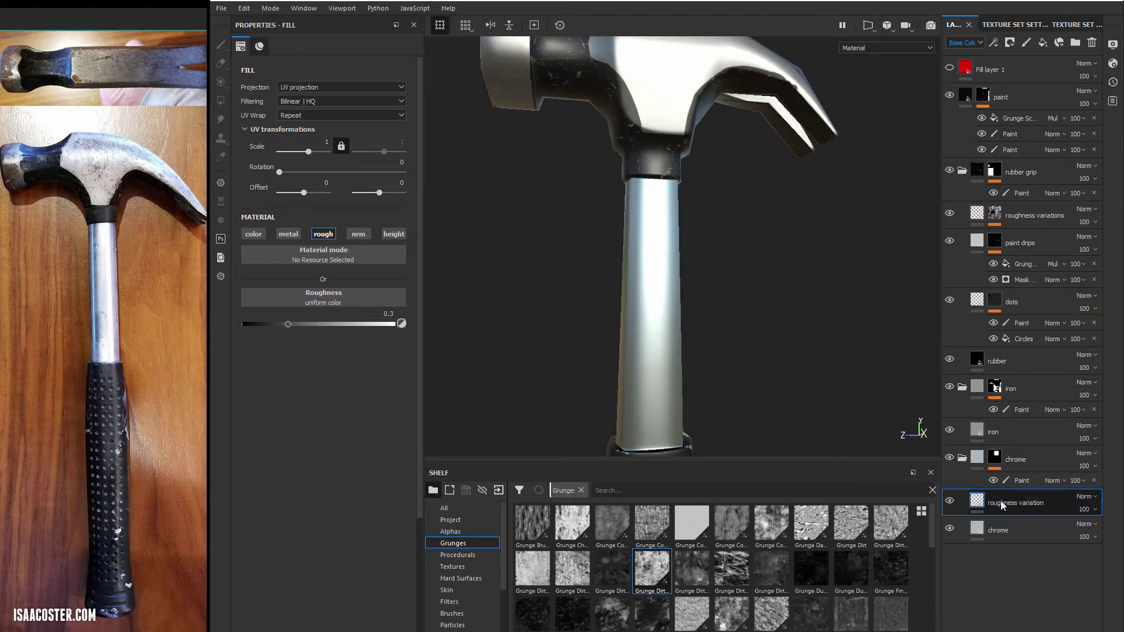
right_click(985, 503)
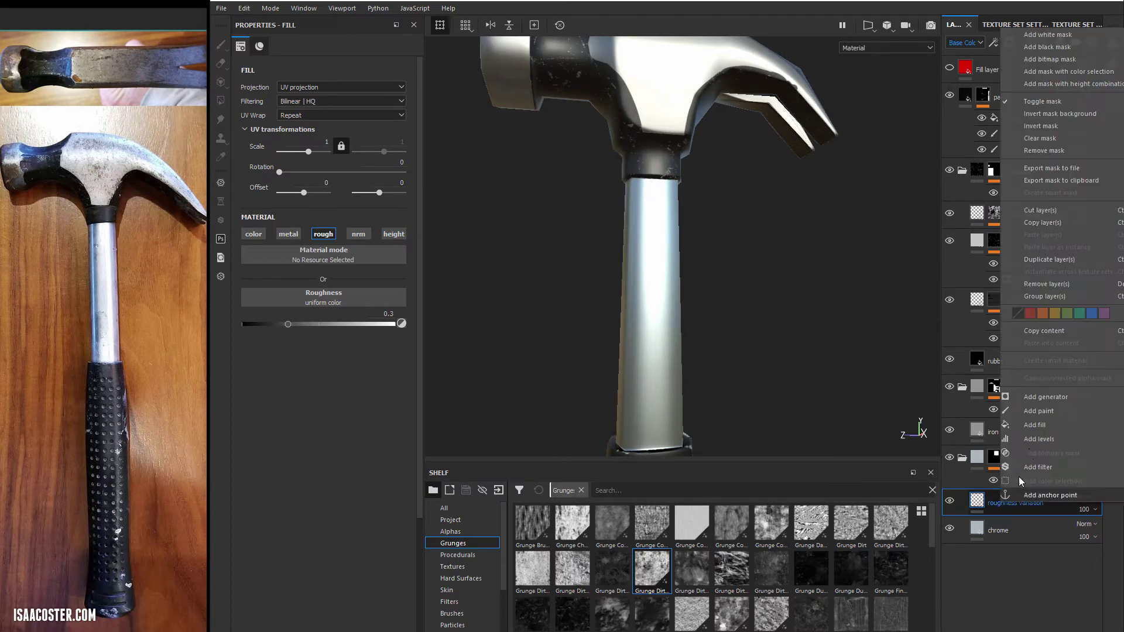
click(1040, 49)
key(4)
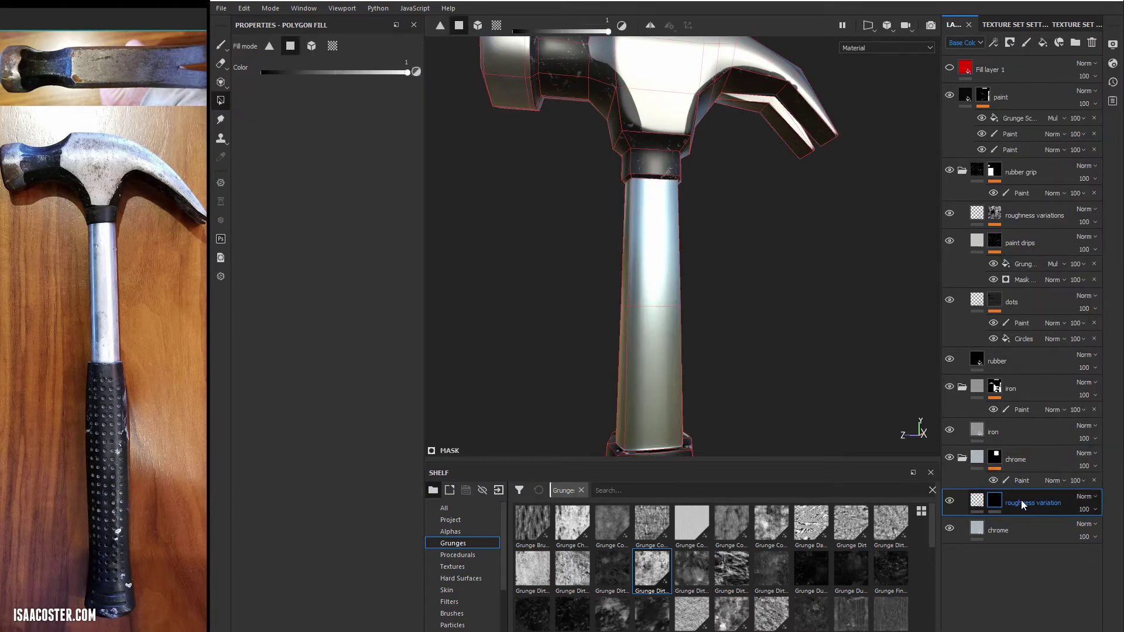
Add a fill effect to the roughness variation mask using Grunge Dirt Scratched and check it on the shaft
right_click(998, 502)
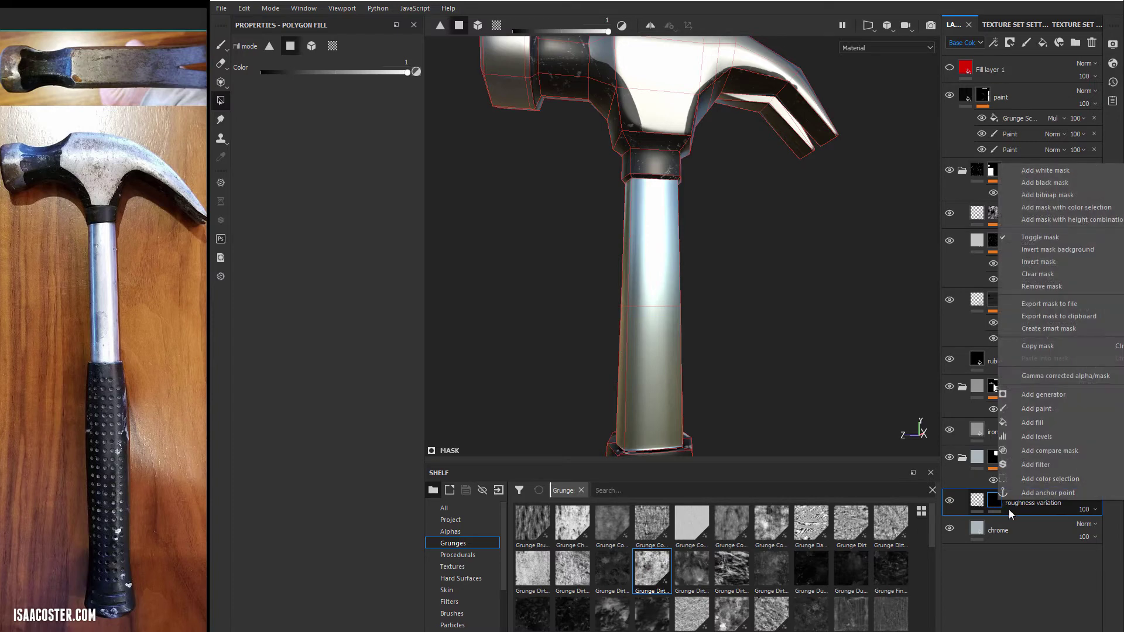
click(1044, 425)
drag(652, 571, 325, 240)
alt+drag(652, 326, 793, 338)
alt+right_drag(793, 337, 761, 321)
alt+middle_drag(761, 321, 782, 193)
alt+drag(783, 192, 737, 229)
alt+right_drag(737, 229, 752, 223)
alt+middle_drag(752, 223, 735, 336)
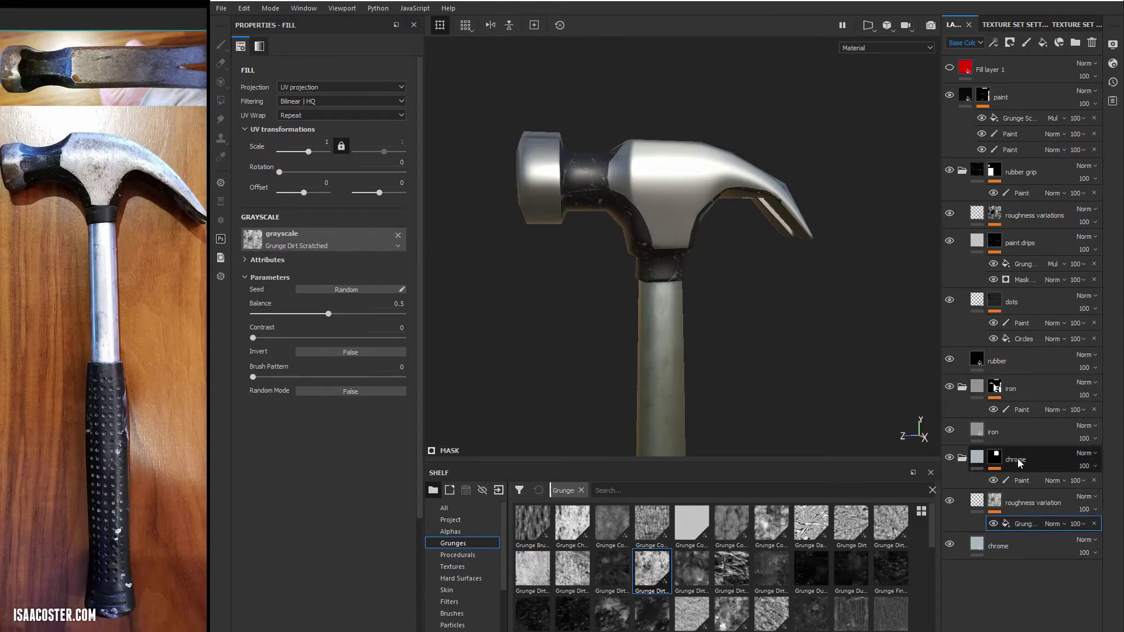
Add the Rust Coarse material inside the iron folder above the iron fill layer
click(1012, 390)
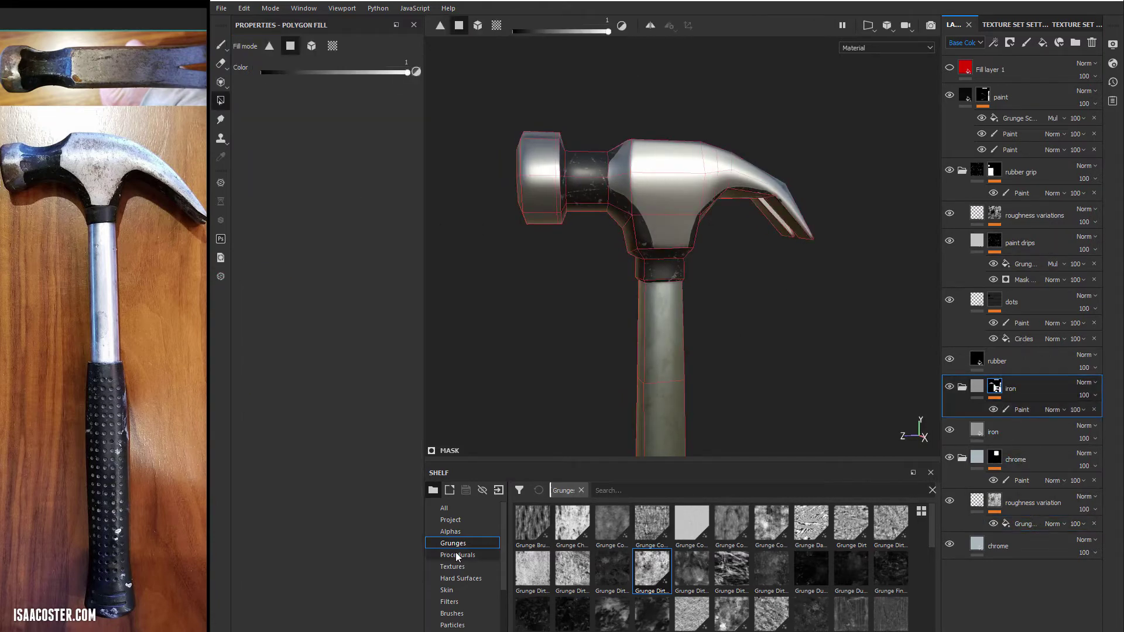
scroll(460, 614, down, 1)
click(465, 614)
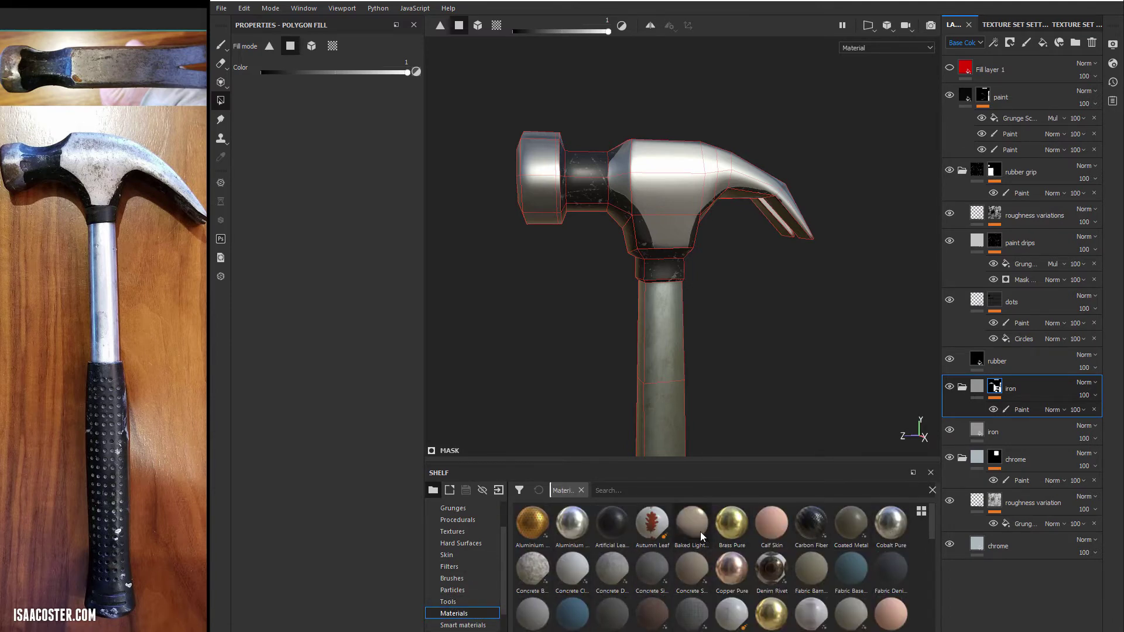
scroll(669, 622, down, 1)
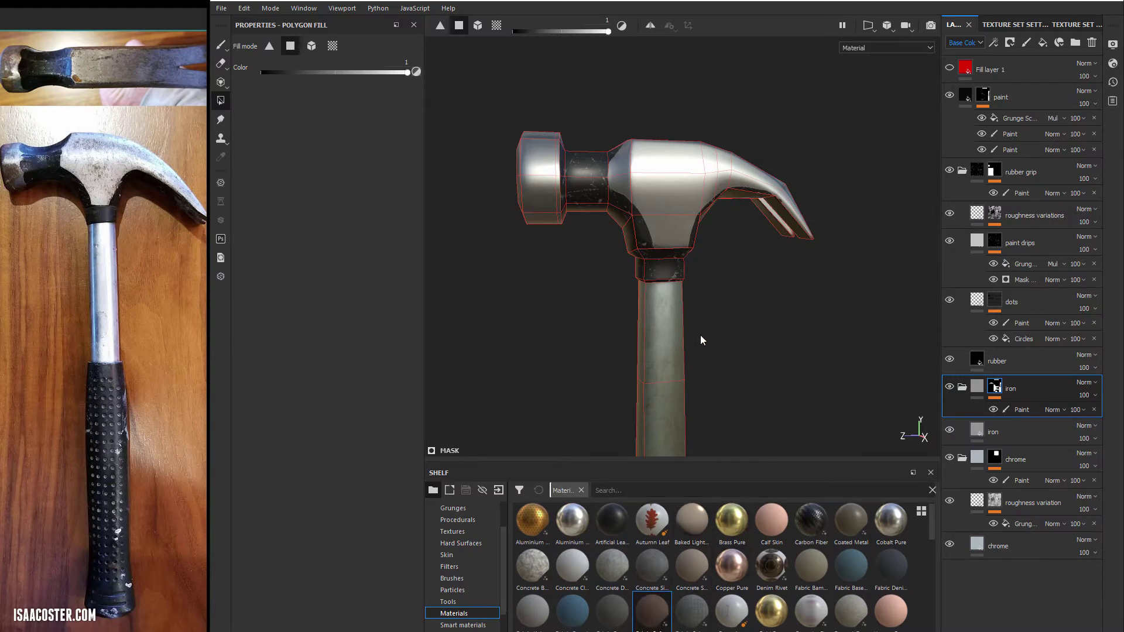
mouse_move(660, 615)
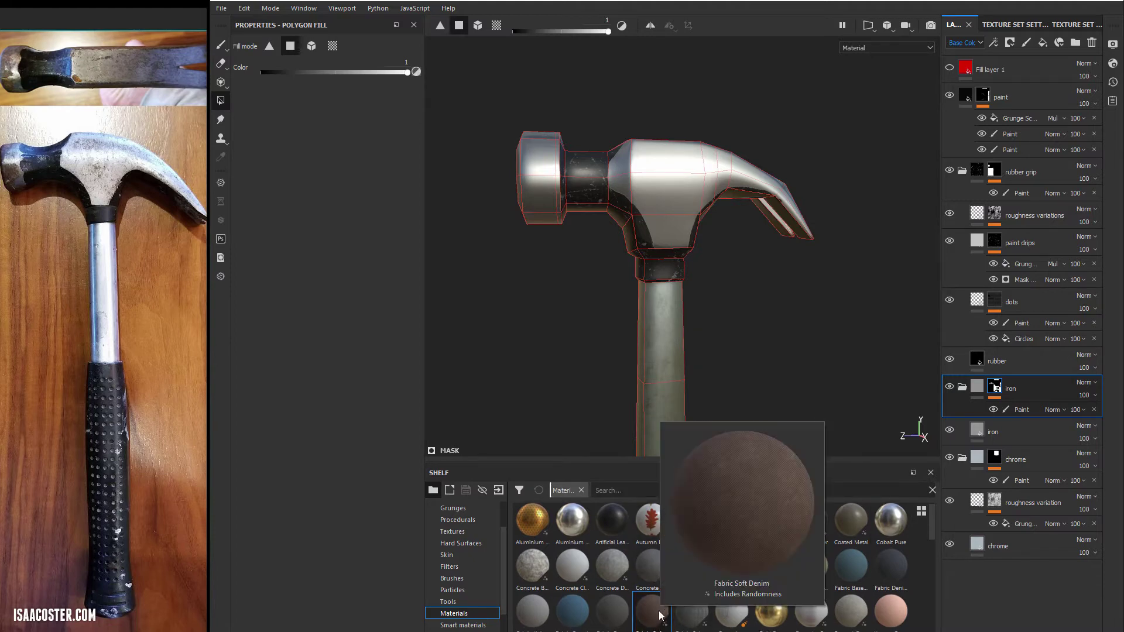
scroll(638, 593, down, 5)
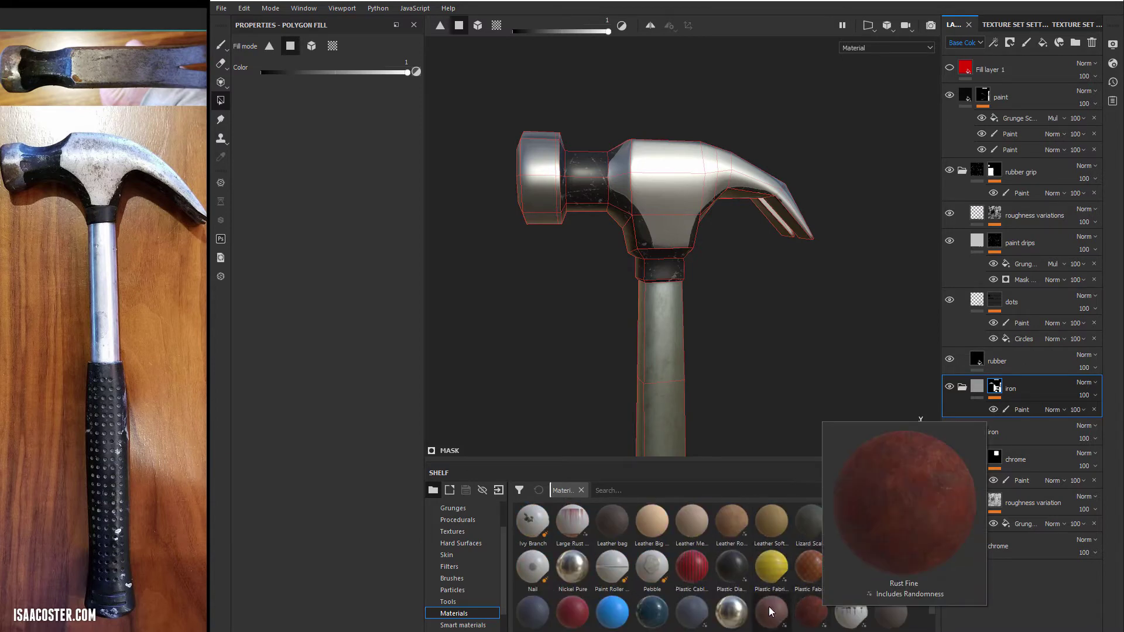
mouse_move(770, 612)
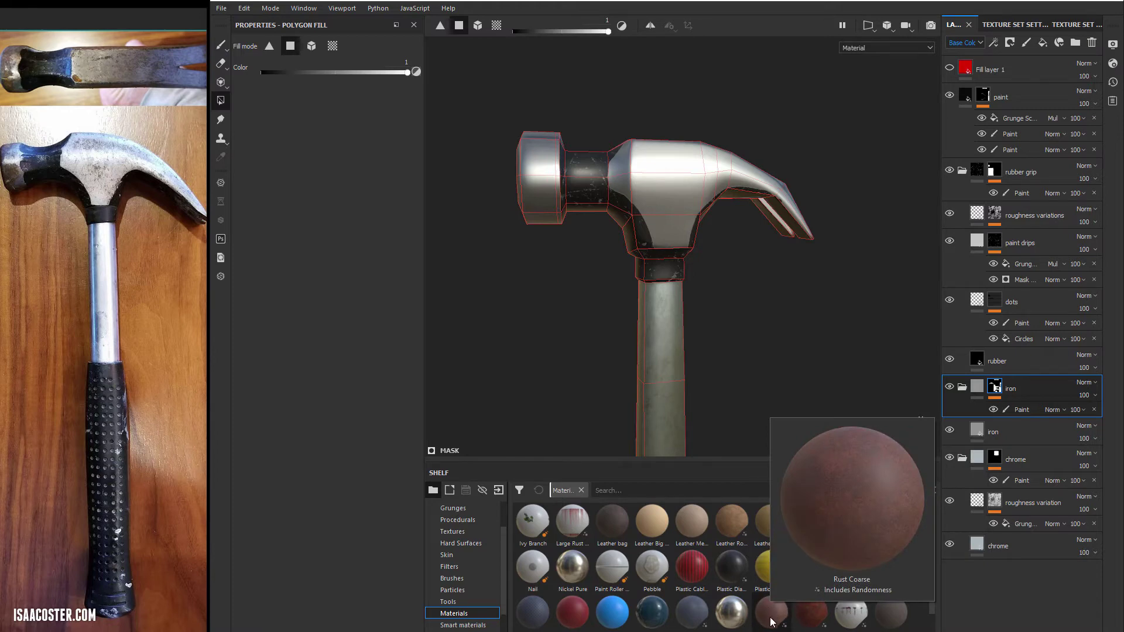
mouse_move(771, 620)
mouse_down()
mouse_move(915, 459)
mouse_move(1013, 399)
mouse_move(1021, 414)
mouse_up()
alt+drag(717, 347, 764, 350)
alt+right_drag(763, 350, 606, 337)
alt+middle_drag(606, 337, 621, 241)
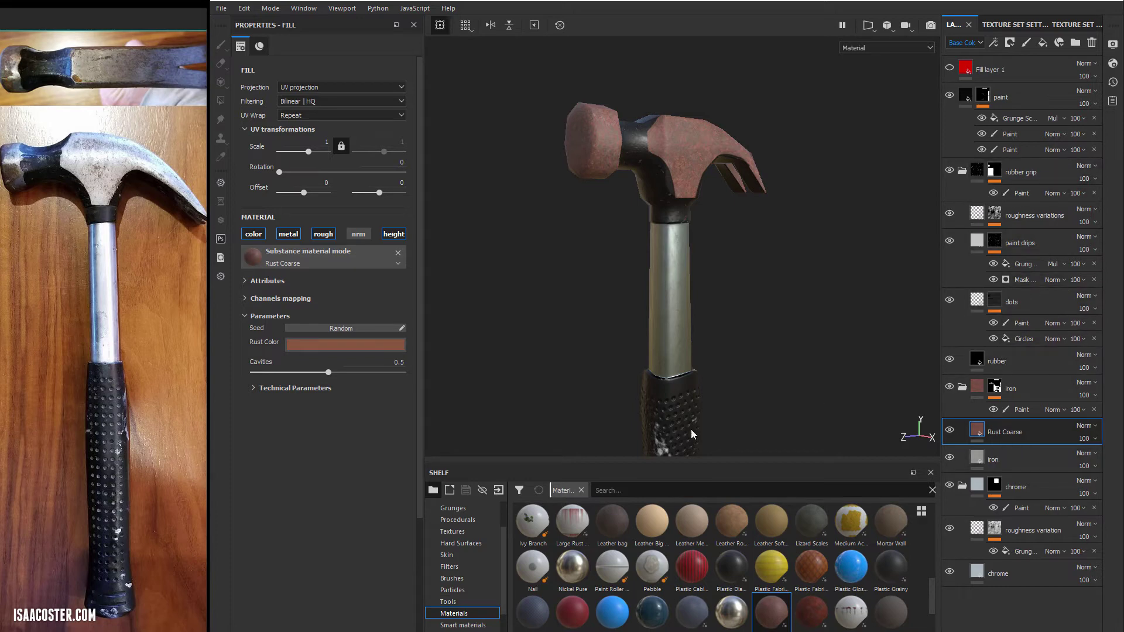
alt+drag(552, 352, 560, 237)
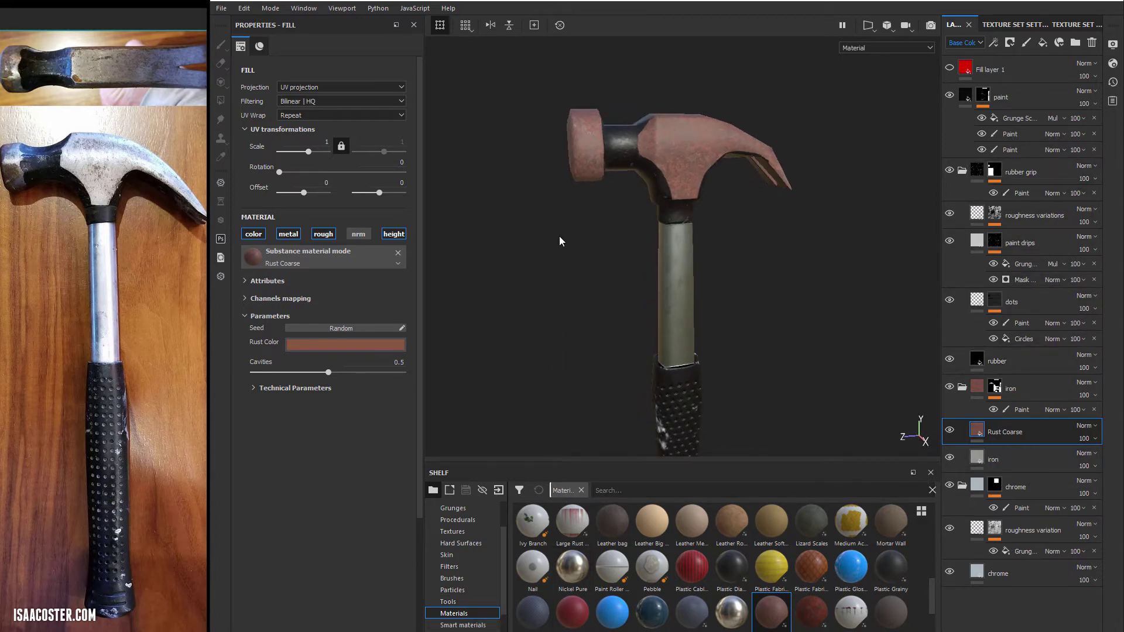
Add a black mask to the Rust Coarse layer
right_click(1007, 425)
click(982, 430)
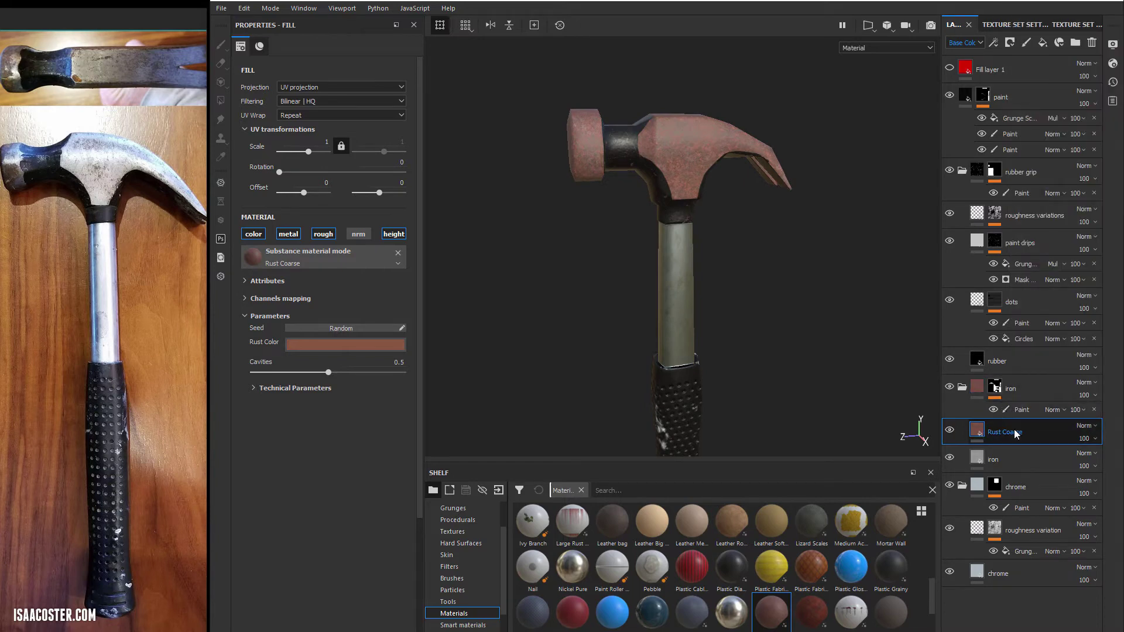
right_click(1014, 430)
click(1060, 3)
key(4)
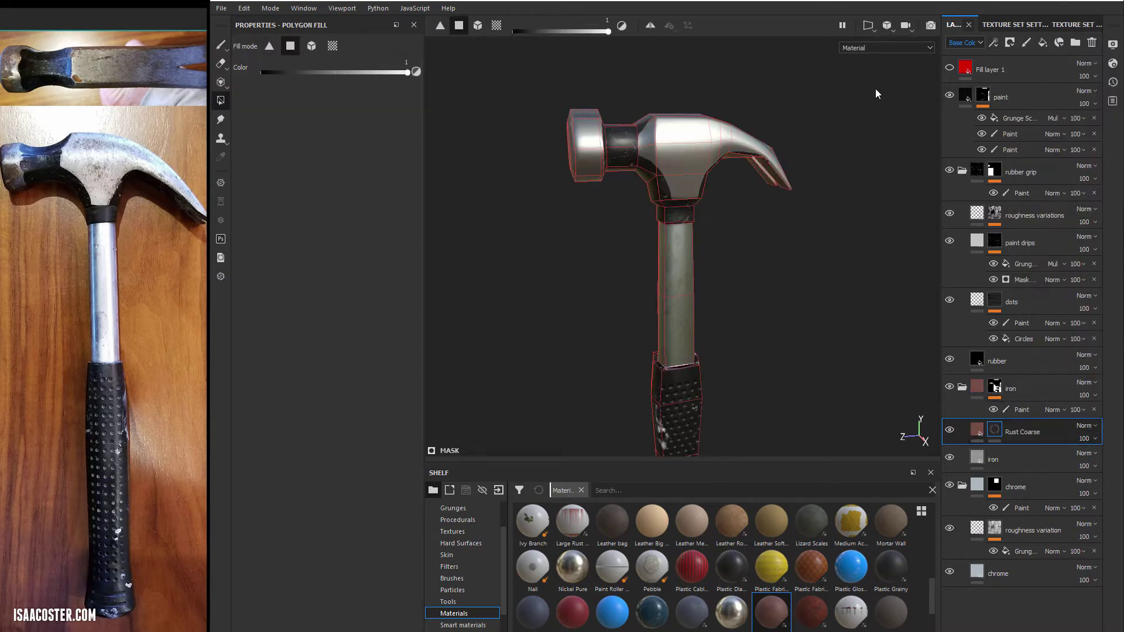
Add a fill effect to the Rust Coarse mask and assign Grunge Dirt Scratched to it
right_click(1023, 432)
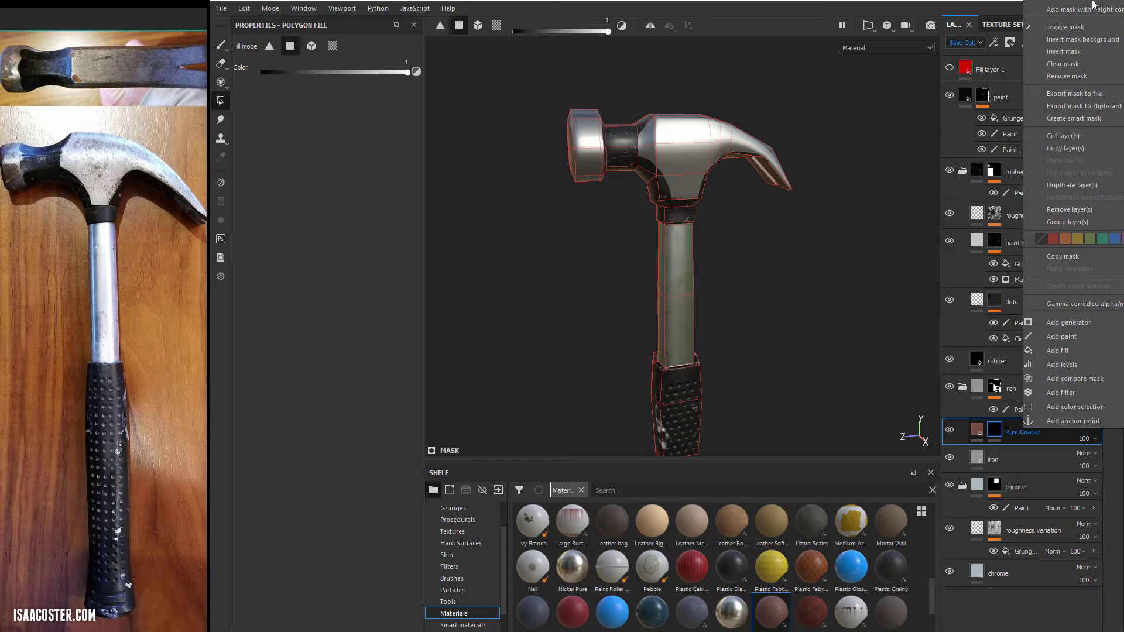
click(1078, 351)
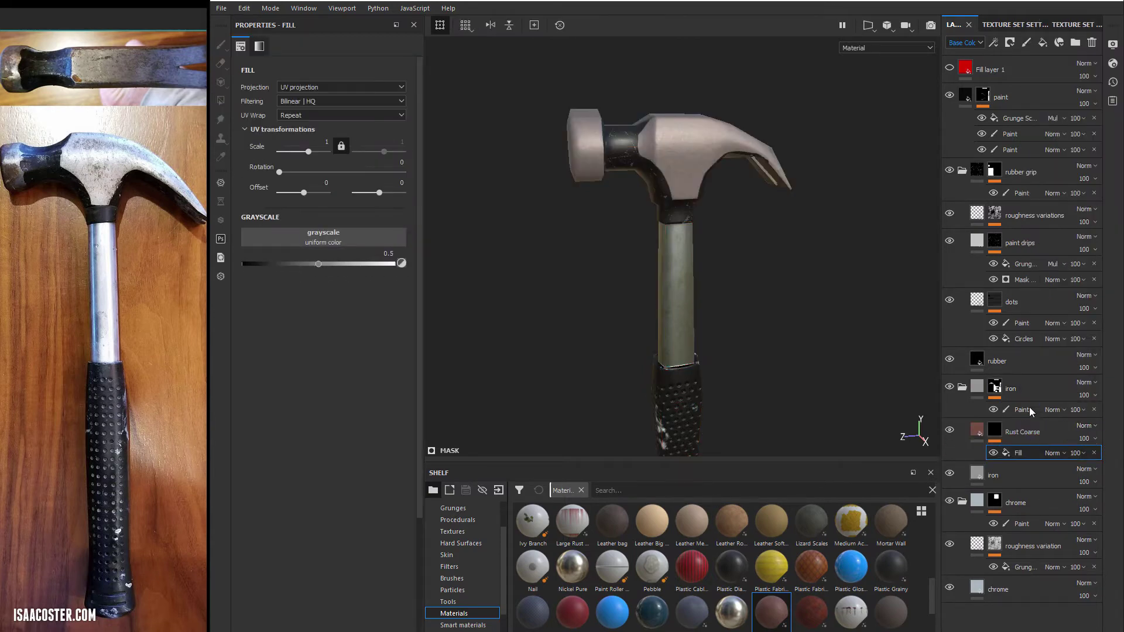
click(453, 508)
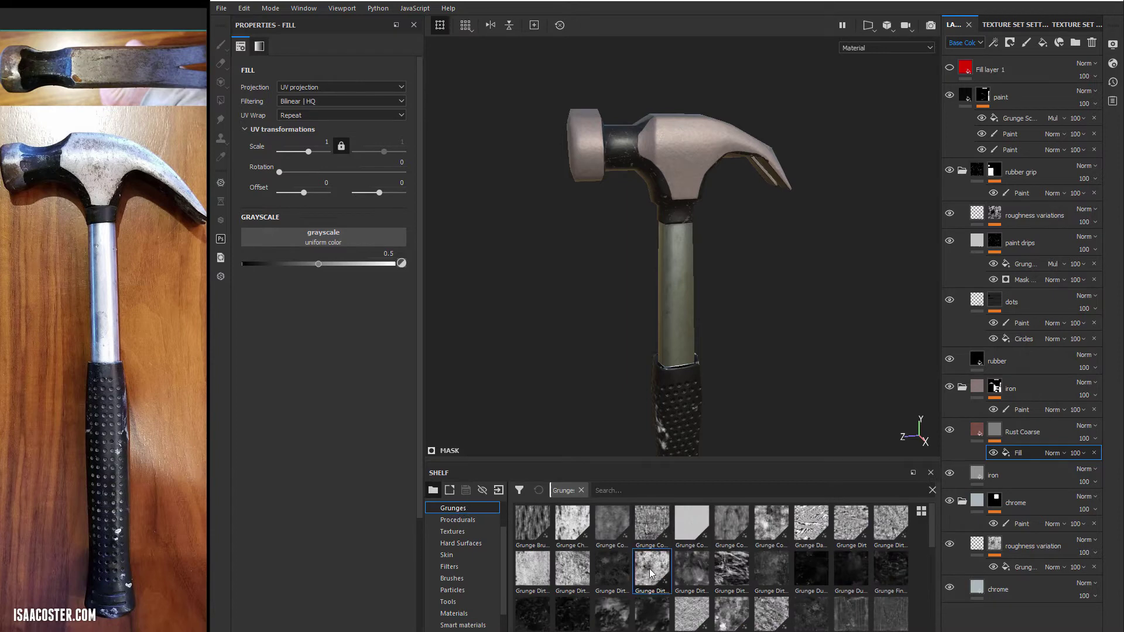
drag(650, 571, 340, 234)
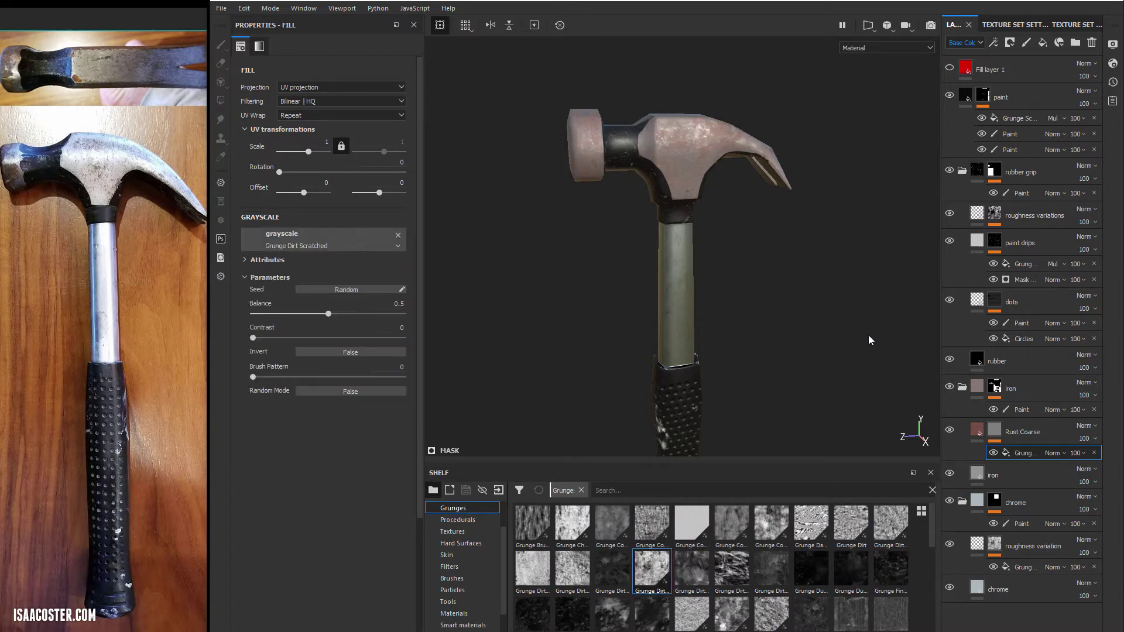
Set the rust mask's Grunge Dirt Scratched balance to 0.21 and contrast to 0.69
alt+right_drag(726, 197, 855, 212)
alt+drag(855, 212, 840, 206)
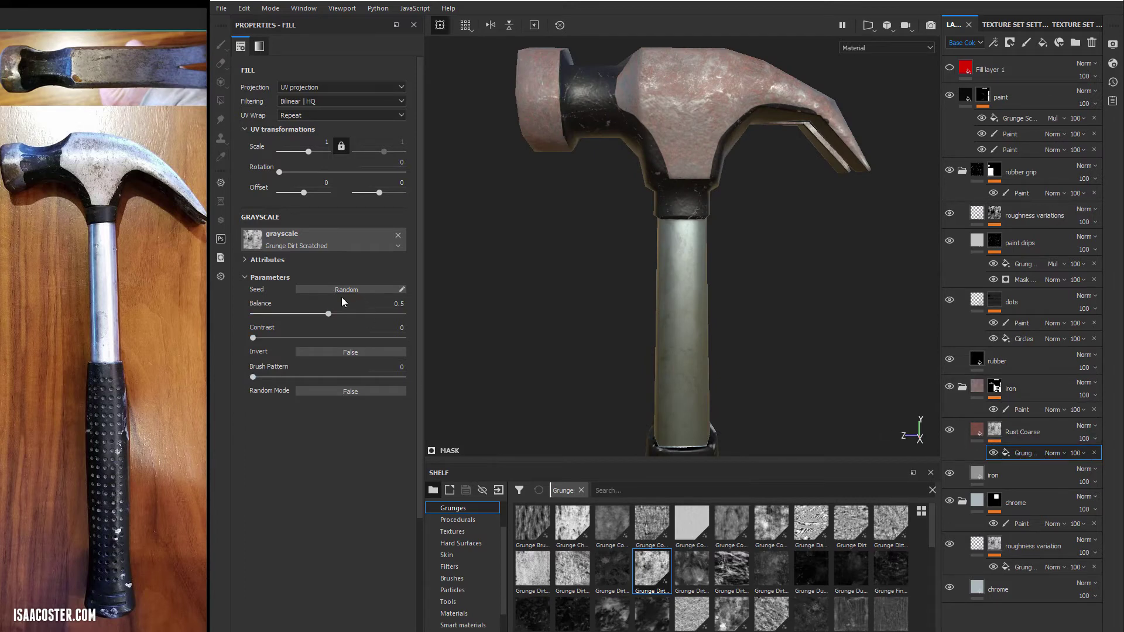
drag(330, 314, 363, 315)
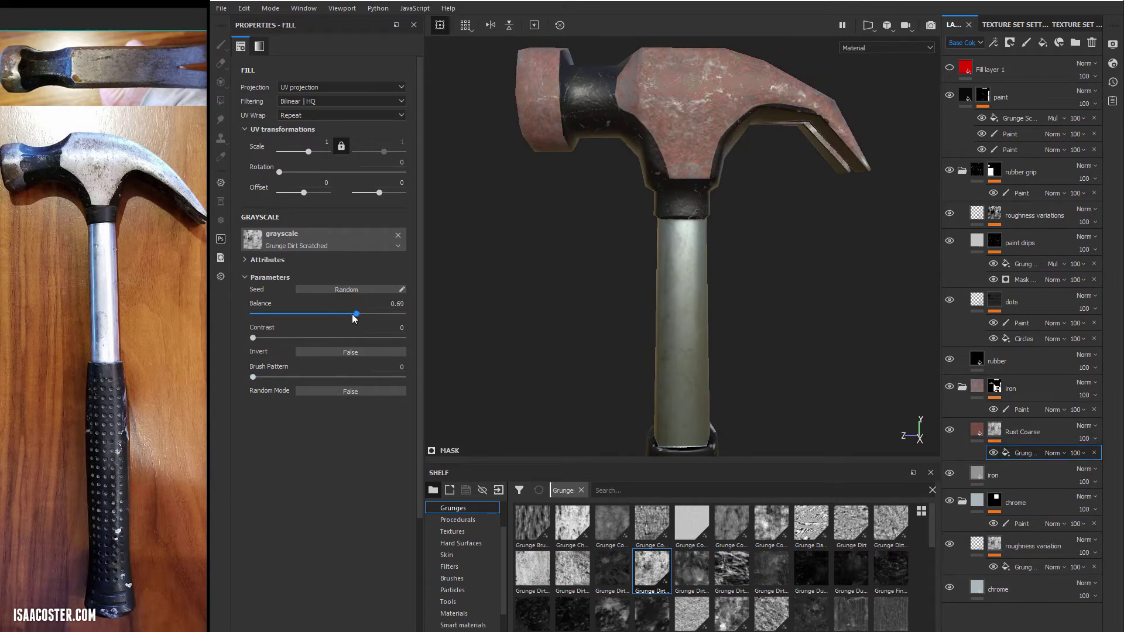
mouse_move(311, 344)
mouse_down()
mouse_move(331, 318)
mouse_move(281, 322)
mouse_move(356, 345)
mouse_up()
alt+drag(551, 212, 487, 262)
mouse_move(524, 188)
alt+mouse_down()
mouse_move(572, 213)
mouse_move(748, 105)
mouse_move(747, 82)
mouse_move(613, 215)
mouse_move(620, 256)
mouse_move(579, 254)
mouse_move(644, 244)
mouse_move(596, 256)
mouse_move(759, 260)
alt+mouse_up()
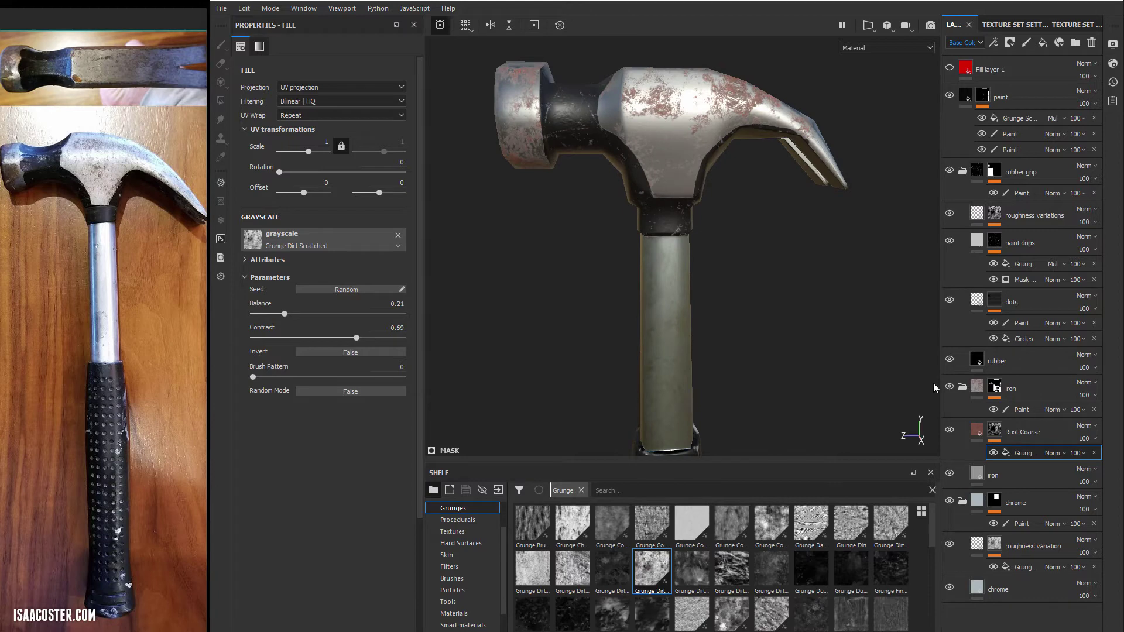
Add a second fill effect to the Rust Coarse mask and assign Grunge Dust Small to it
right_click(1029, 454)
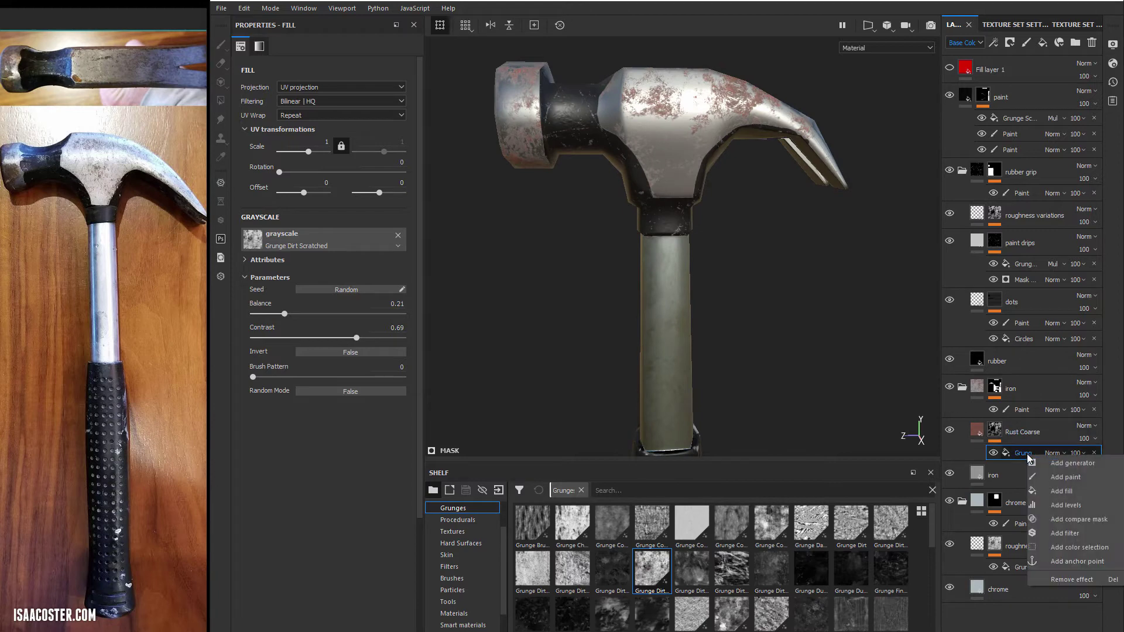
click(1083, 490)
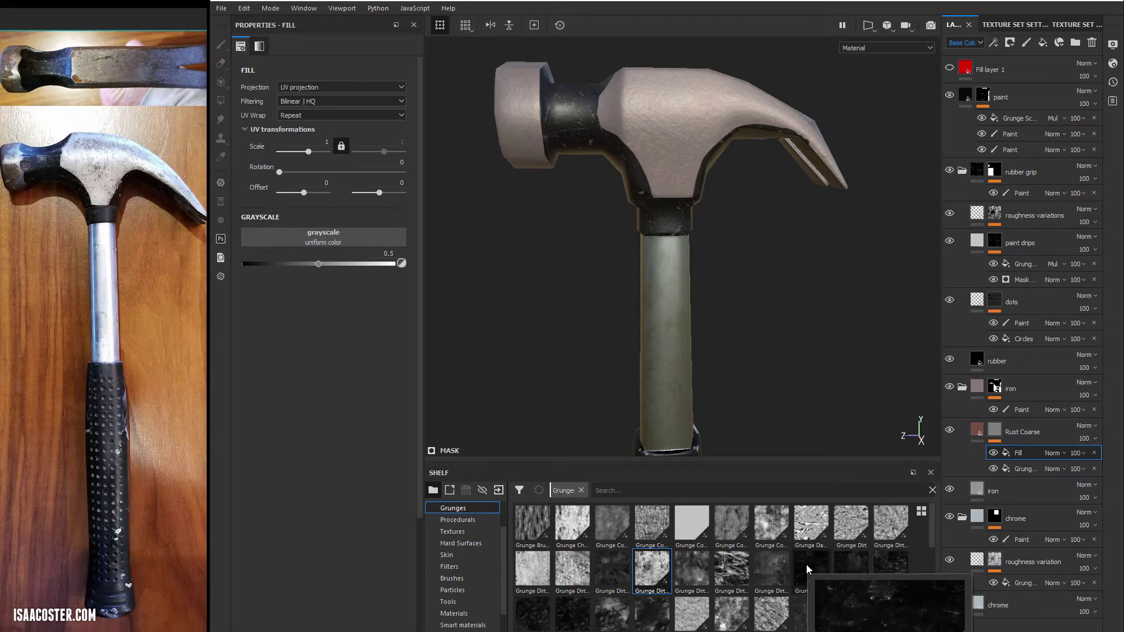
drag(806, 564, 336, 230)
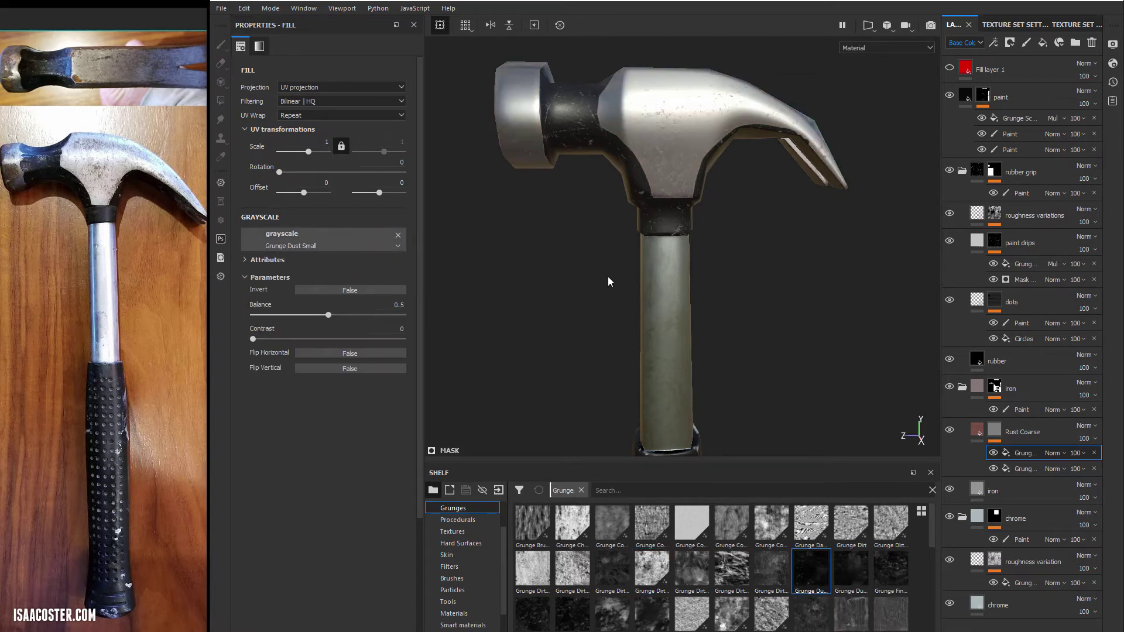
Set the Grunge Dust Small fill's blend mode to Subtract and its balance to about 0.95
click(1051, 454)
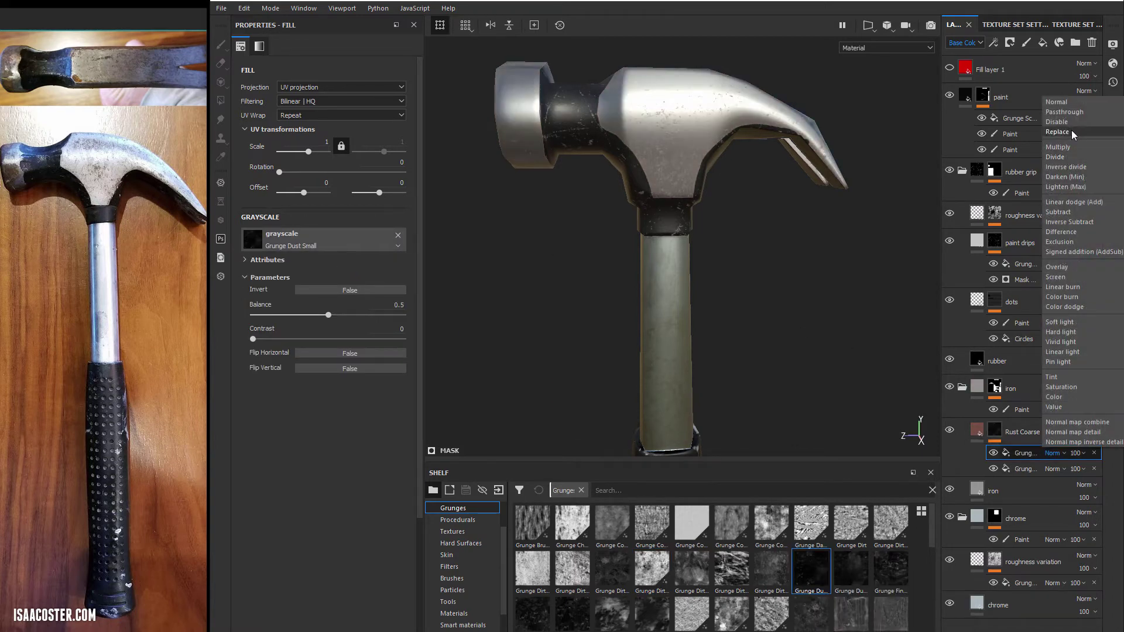
click(1083, 212)
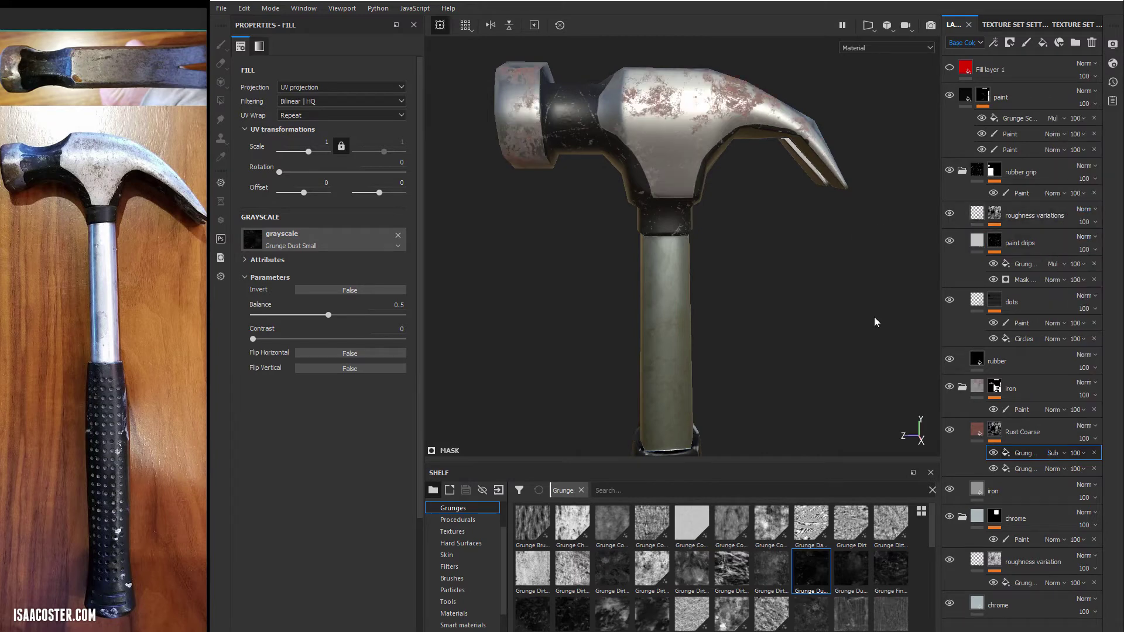
click(952, 432)
click(951, 432)
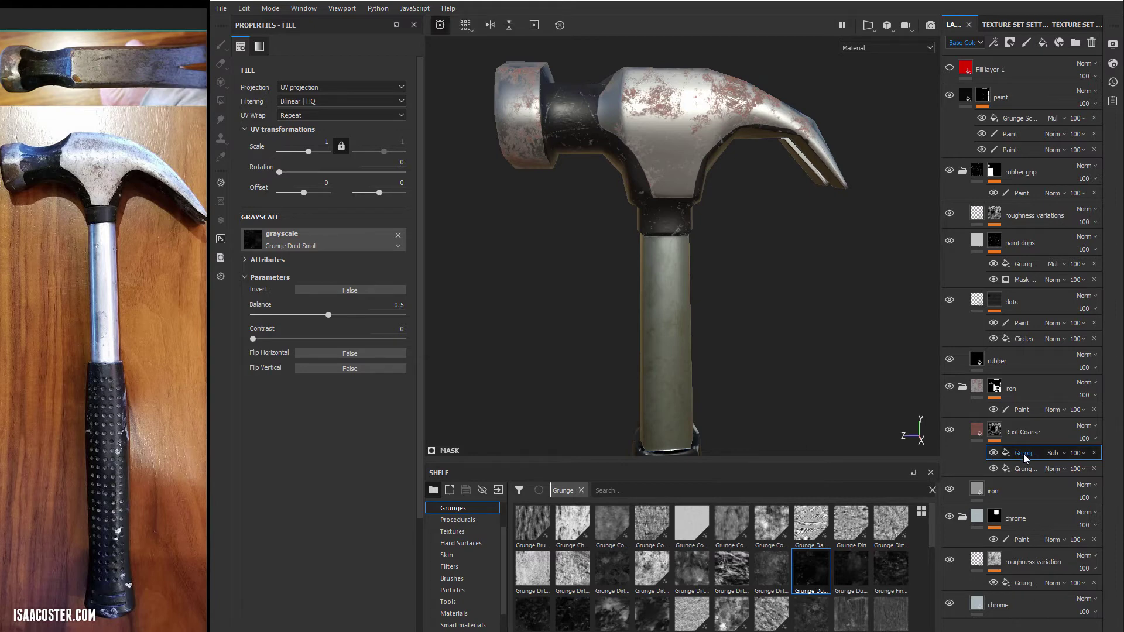
drag(331, 317, 387, 317)
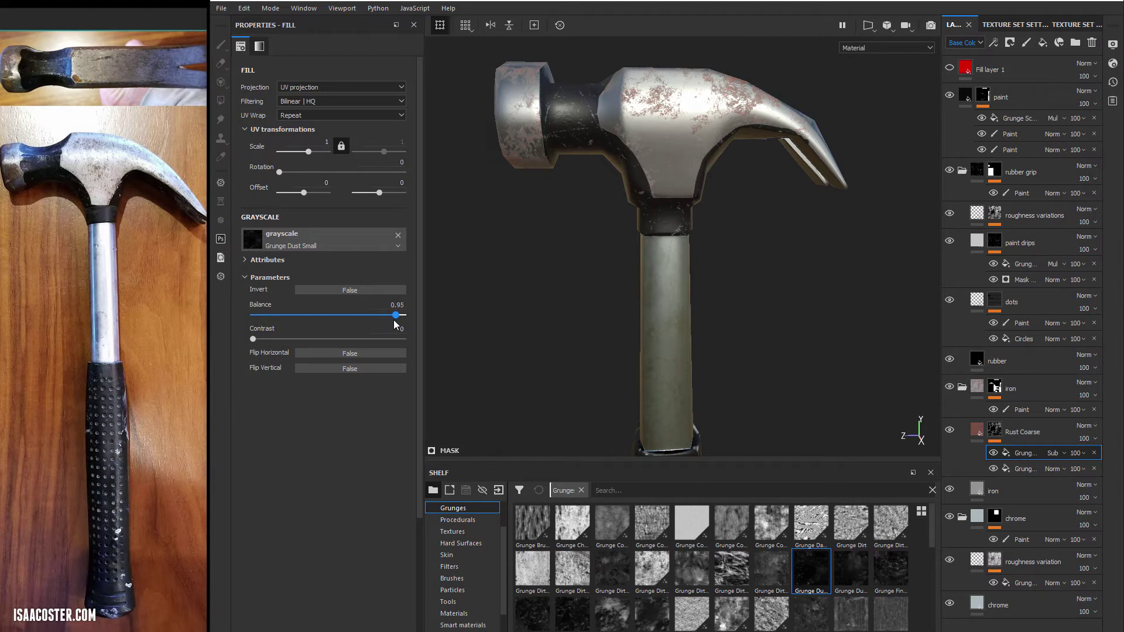
Set the contrast of the Grunge Dust Small fill in the Rust Coarse mask to 0.2
drag(253, 339, 282, 346)
alt+drag(515, 284, 708, 296)
alt+drag(794, 327, 853, 317)
alt+right_drag(854, 318, 705, 328)
alt+middle_drag(706, 328, 775, 233)
alt+right_drag(775, 233, 586, 282)
alt+middle_drag(585, 281, 520, 262)
alt+drag(522, 265, 551, 285)
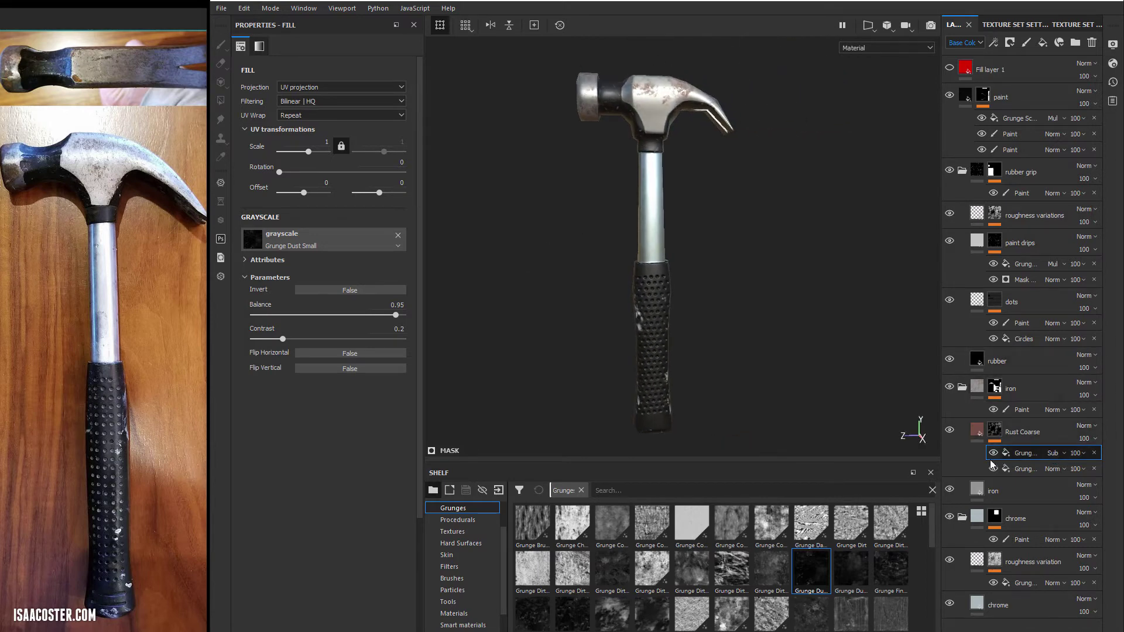
Add a fill layer directly above the iron layer, beneath Rust Coarse, and name it "roughness variation"
alt+drag(738, 285, 740, 315)
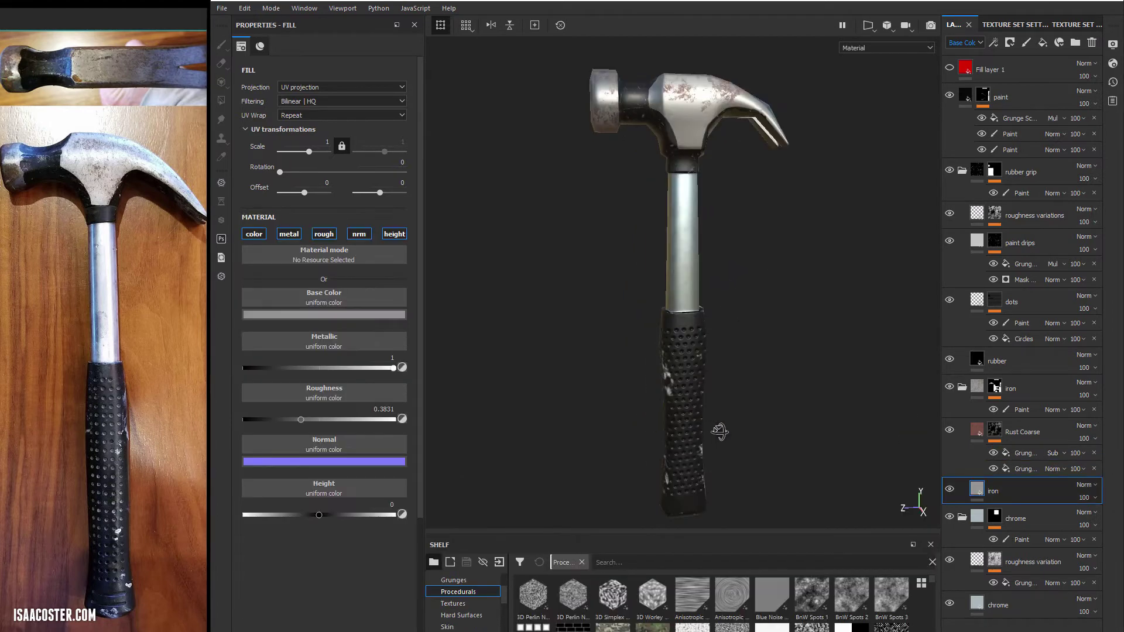
mouse_move(720, 431)
alt+mouse_down()
mouse_move(740, 425)
mouse_move(707, 427)
mouse_move(725, 419)
mouse_move(736, 430)
alt+mouse_up()
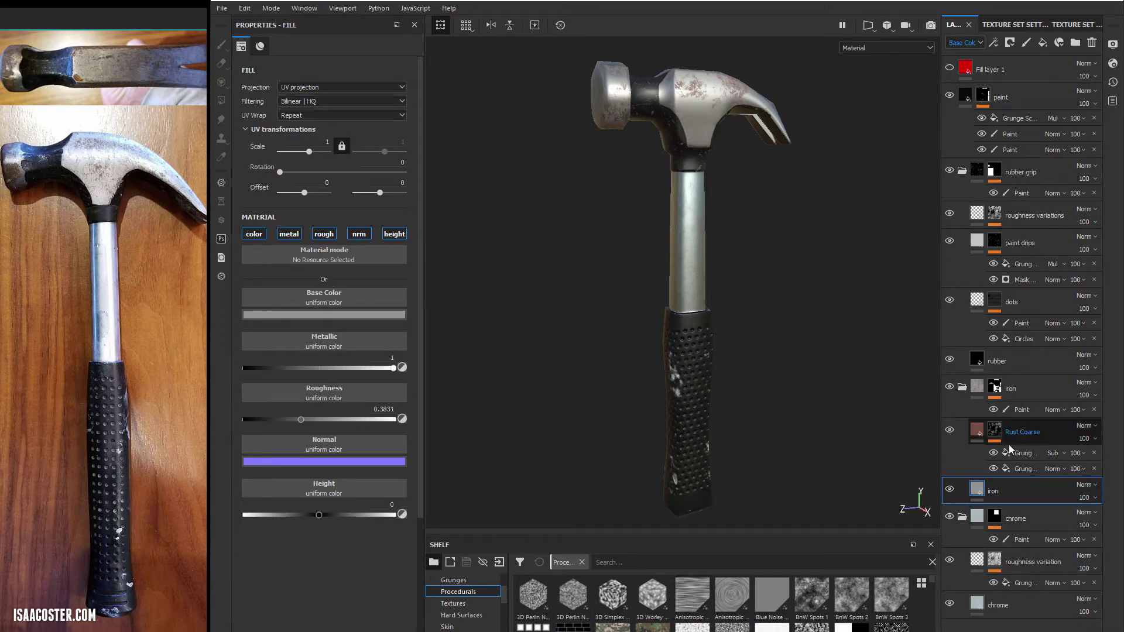
alt+drag(640, 254, 606, 257)
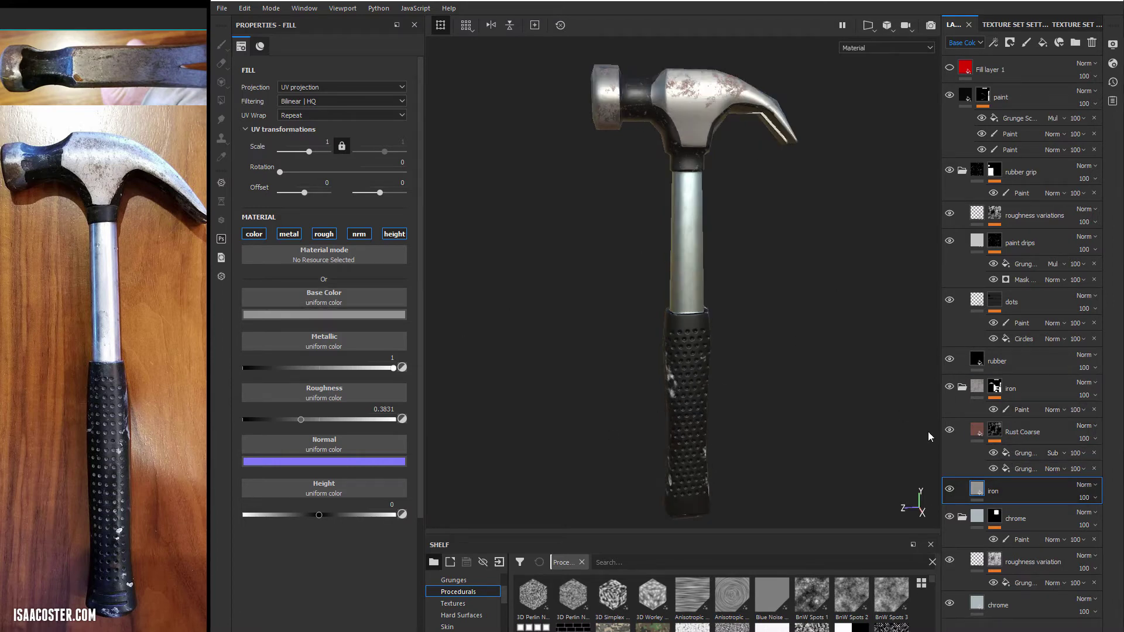
alt+drag(779, 408, 805, 414)
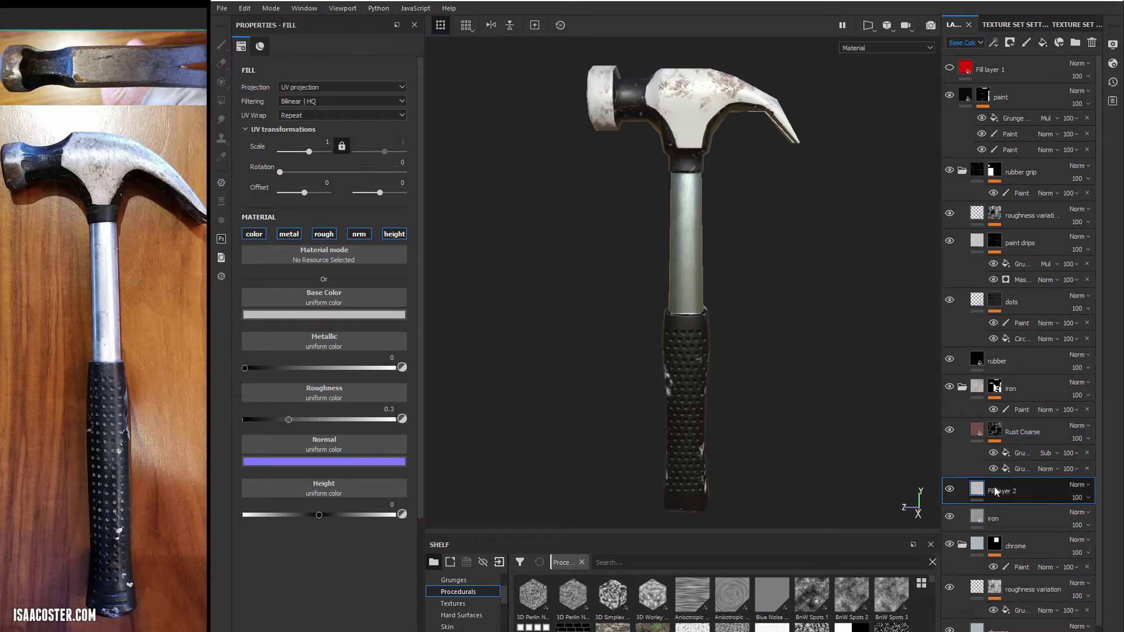
double_click(997, 491)
text(roughness variations)
key(Return)
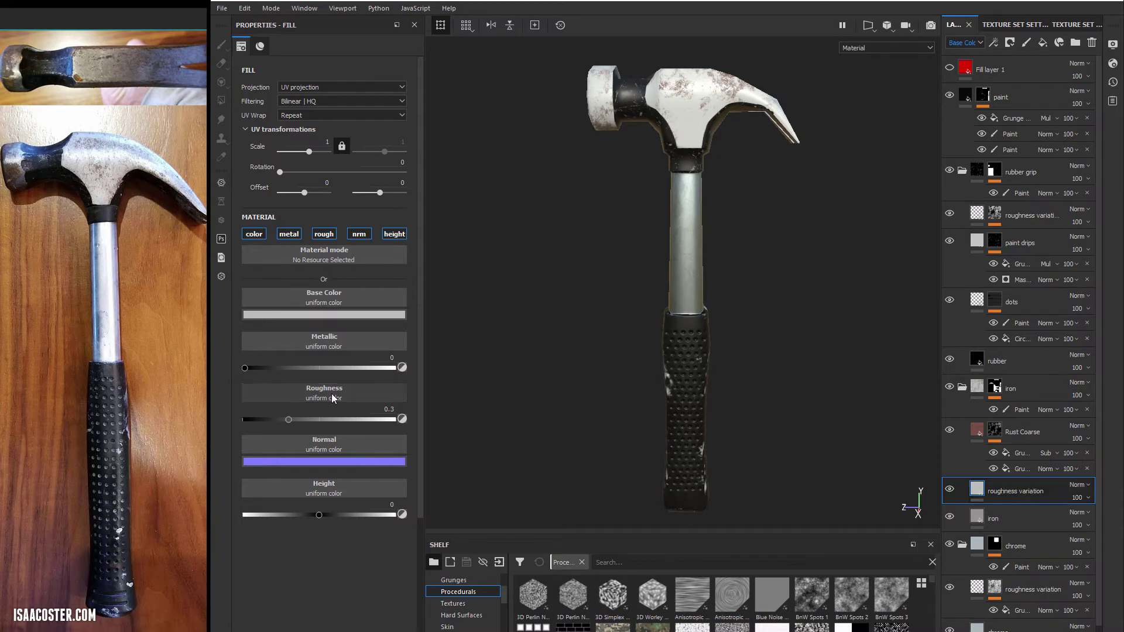
Turn off the color, metal, normal and height channels of the iron's roughness variation layer, leaving only roughness
click(266, 235)
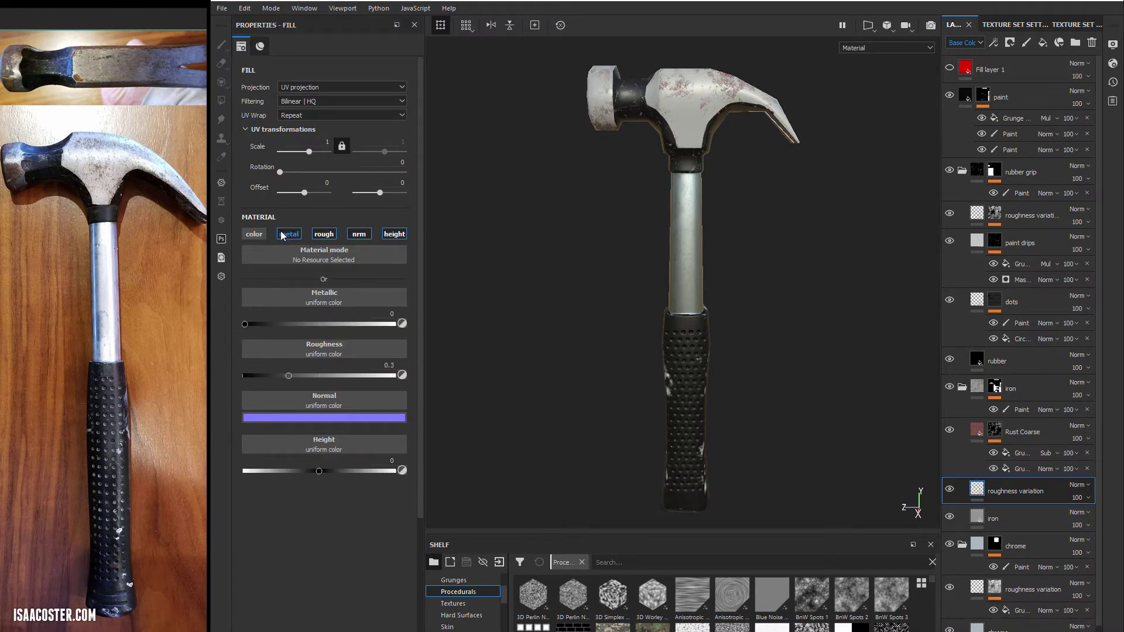
click(289, 234)
click(359, 235)
click(394, 234)
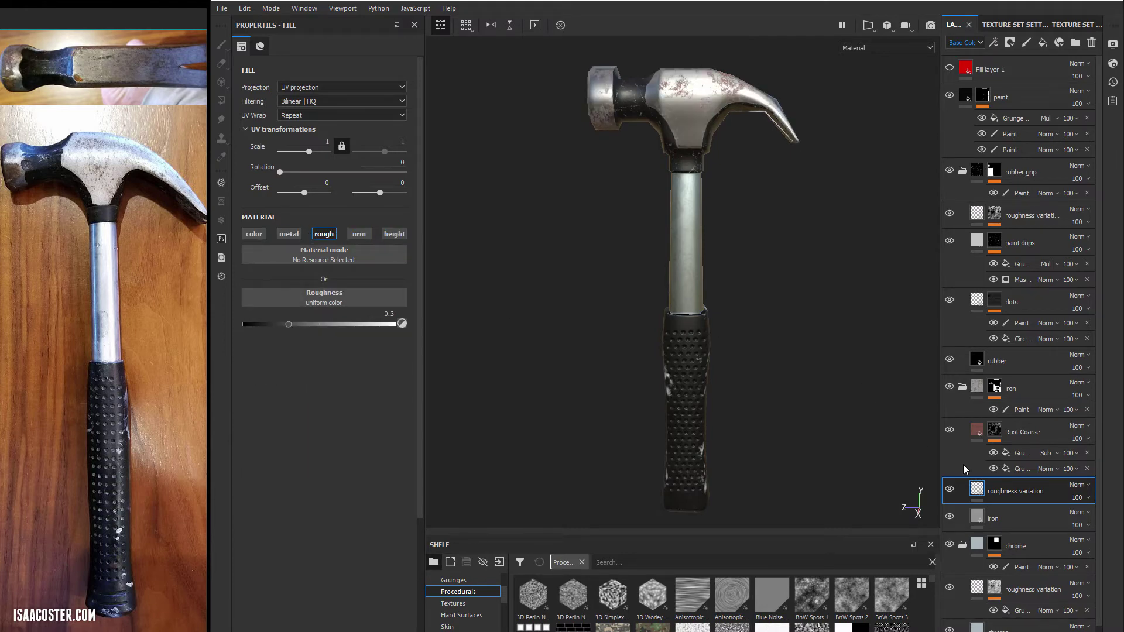
Add a black mask with a fill effect to the iron's roughness variation layer and assign Anisotropic Noise to it
right_click(1002, 486)
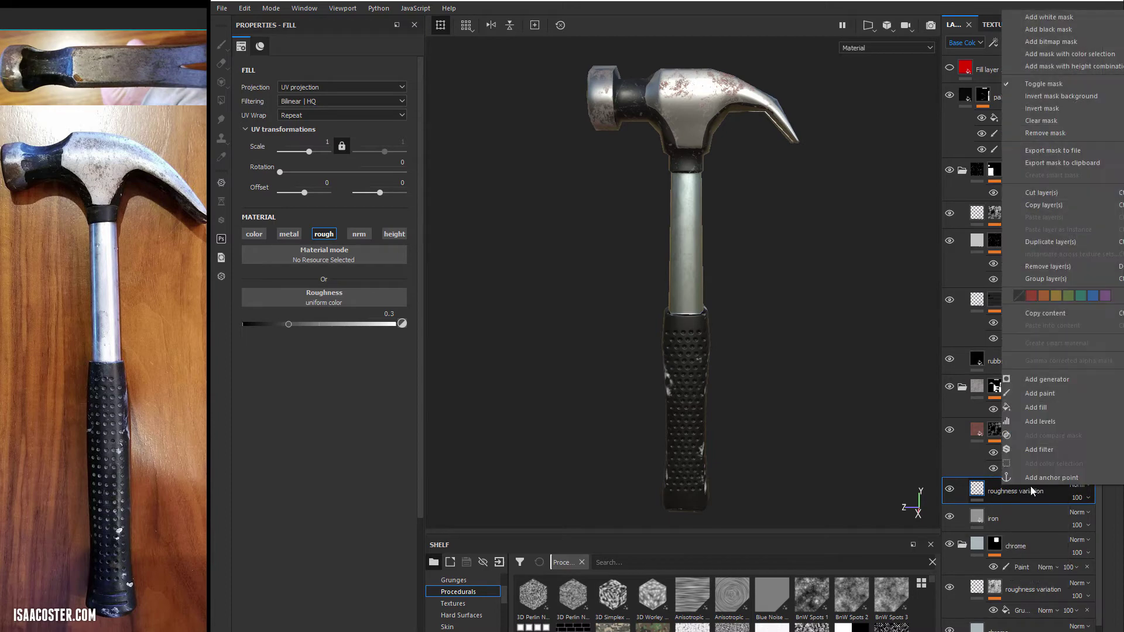
click(1081, 30)
right_click(996, 490)
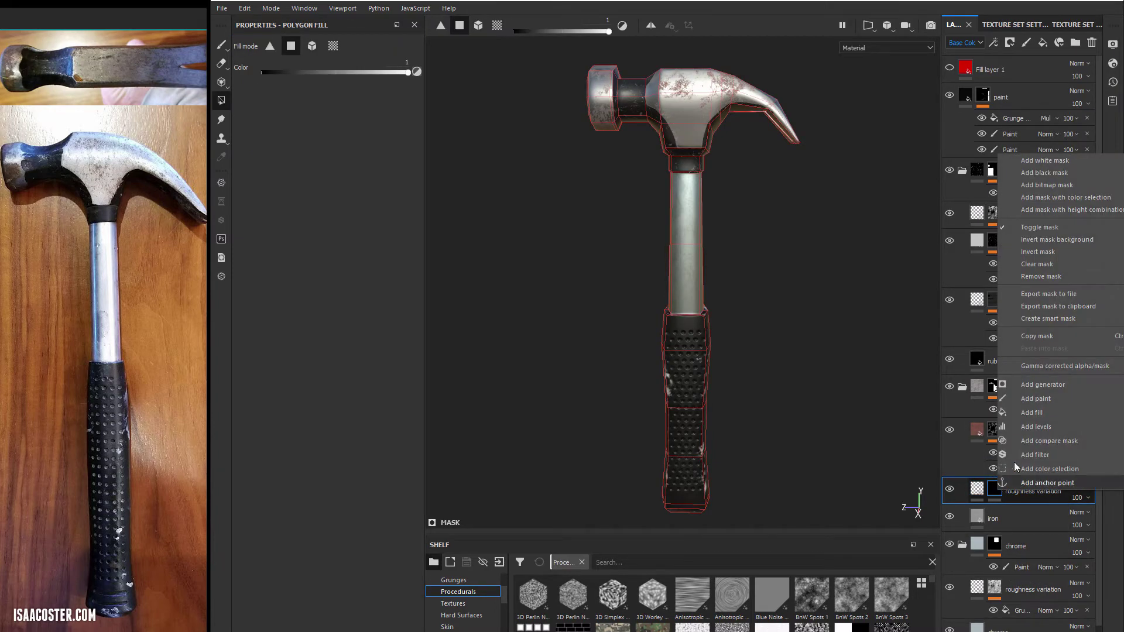
click(1047, 412)
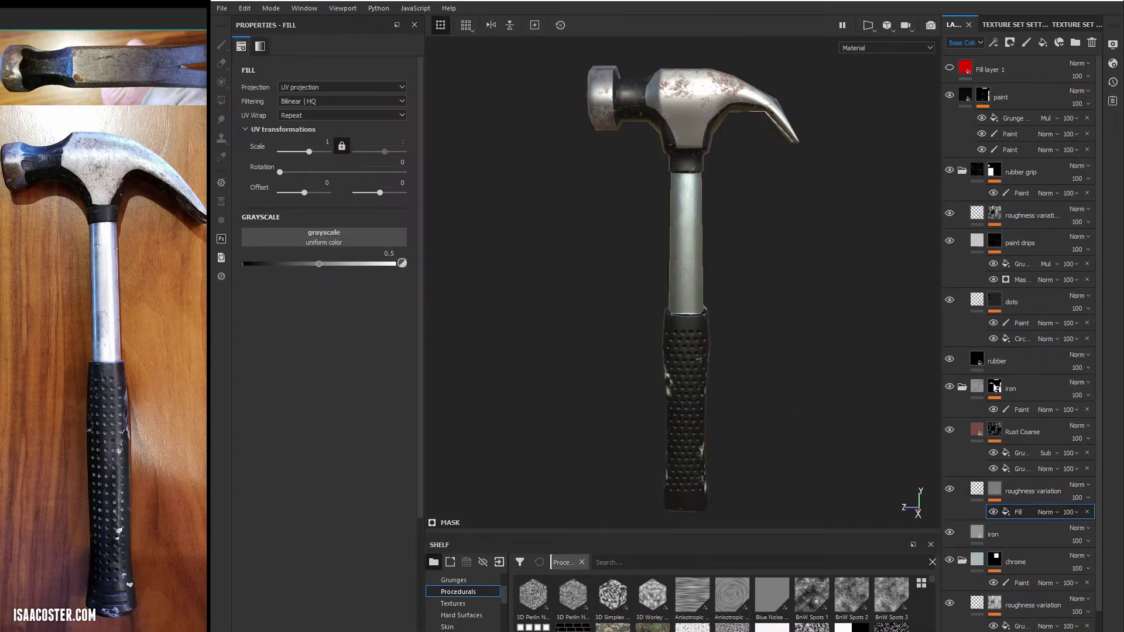
drag(691, 595, 356, 240)
Lower the roughness of the iron's roughness variation layer to about 0.05
alt+middle_drag(636, 149, 615, 248)
alt+right_drag(615, 249, 844, 281)
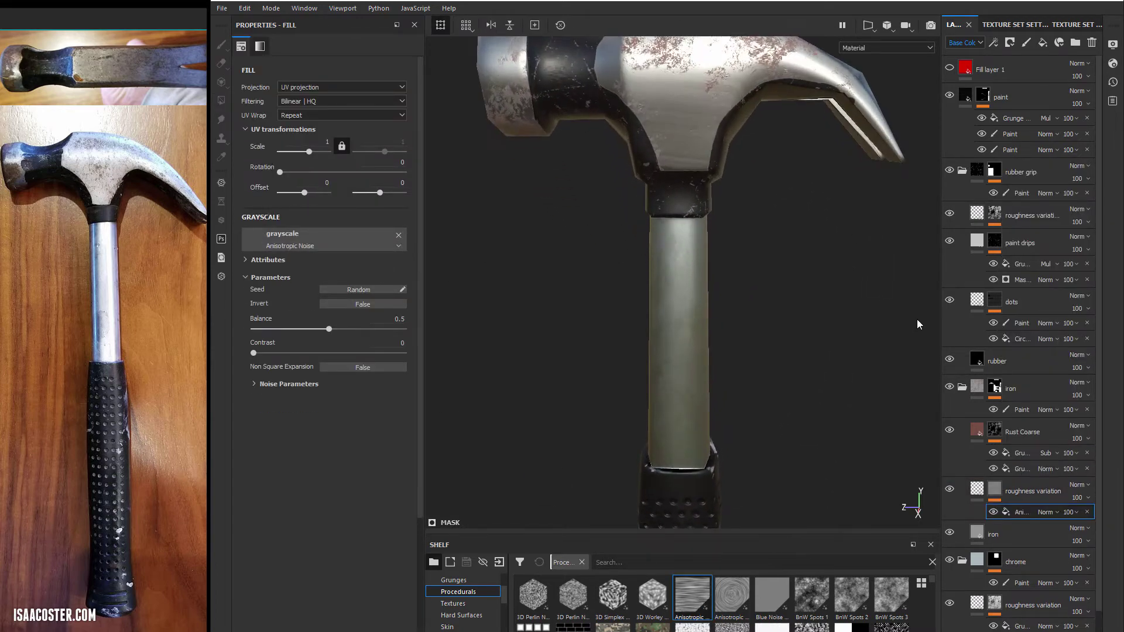
alt+drag(690, 222, 706, 216)
alt+middle_drag(707, 215, 710, 290)
mouse_move(564, 209)
alt+mouse_down()
mouse_move(564, 226)
mouse_move(571, 210)
alt+mouse_up()
click(969, 494)
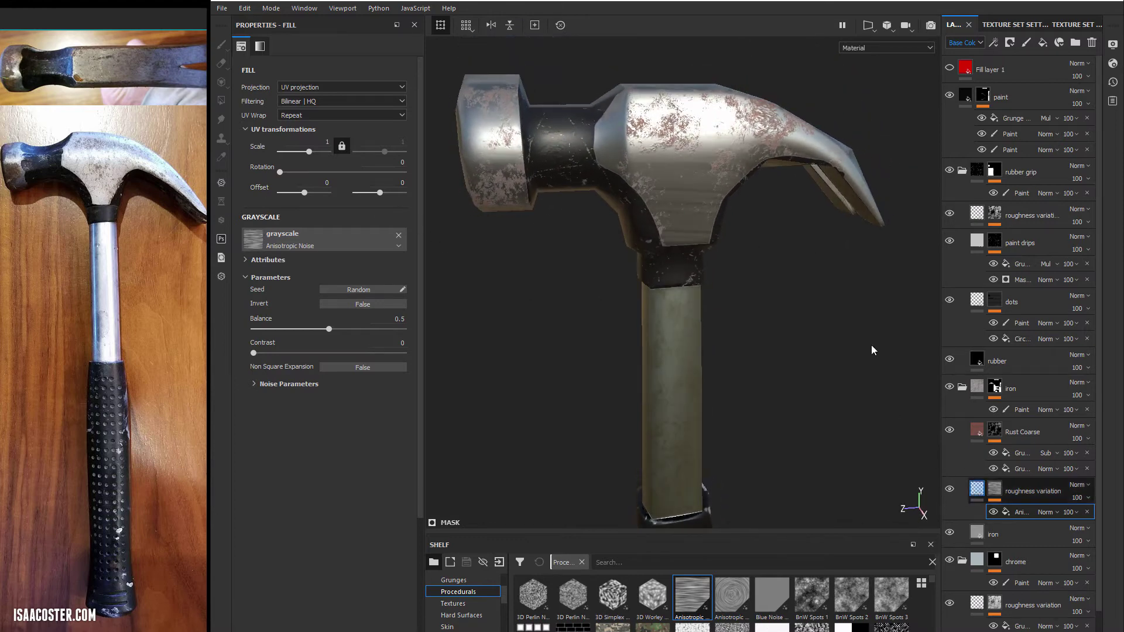
drag(293, 323, 247, 321)
Change the projection of the mask's Anisotropic Noise fill to tri-planar
click(998, 491)
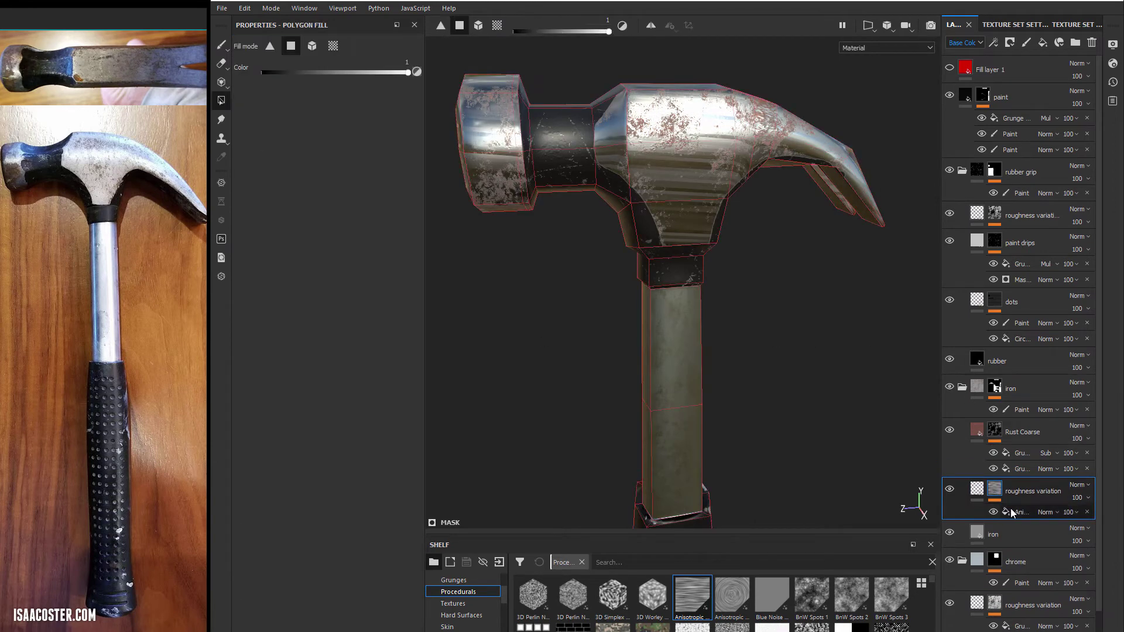
click(1019, 511)
alt+drag(532, 259, 523, 240)
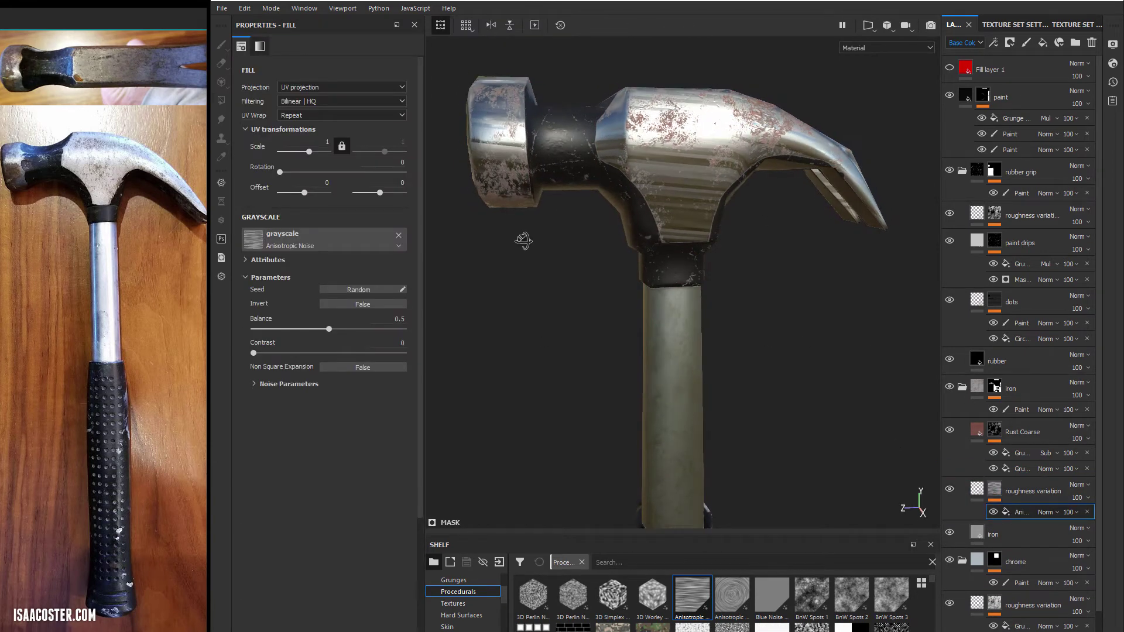
click(321, 87)
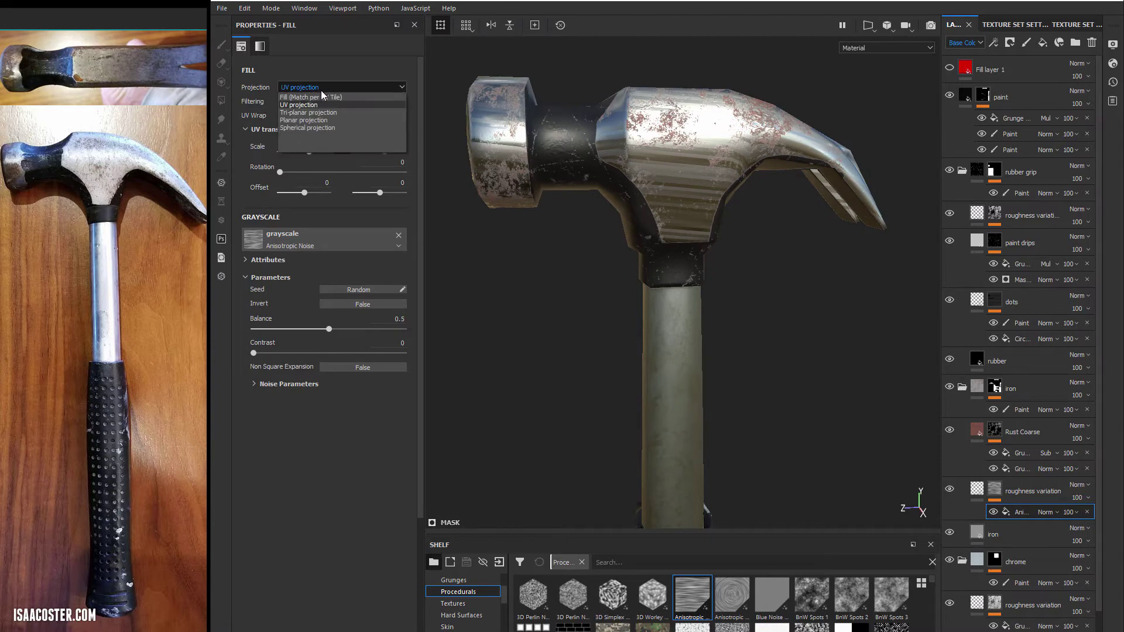
click(315, 112)
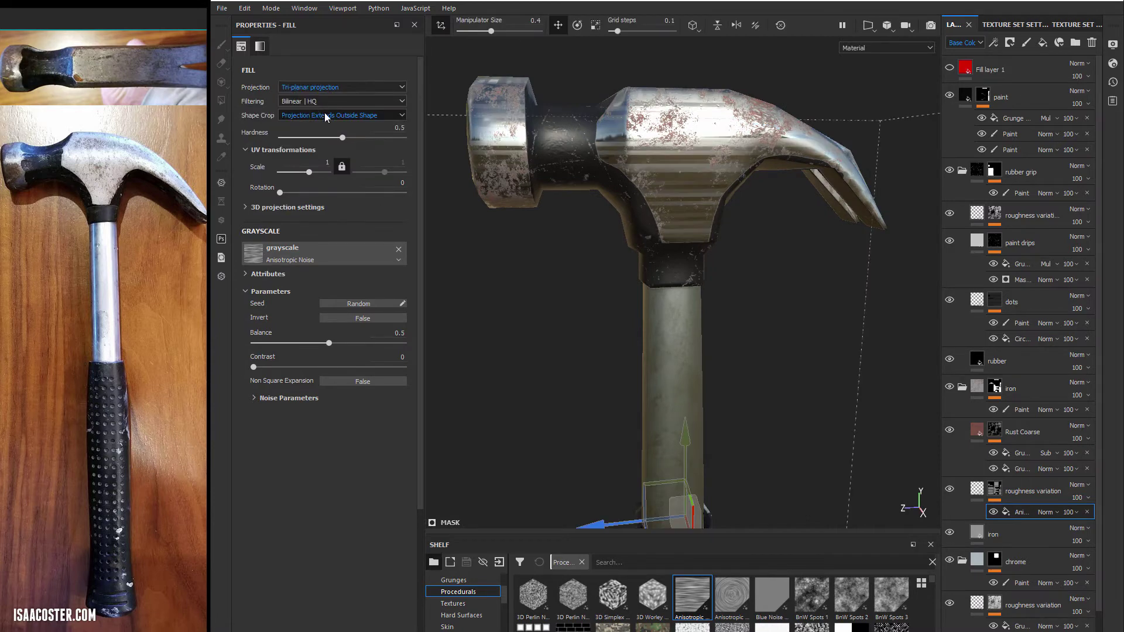
scroll(458, 236, down, 2)
alt+drag(458, 236, 745, 248)
alt+right_drag(745, 248, 888, 256)
alt+drag(889, 256, 783, 238)
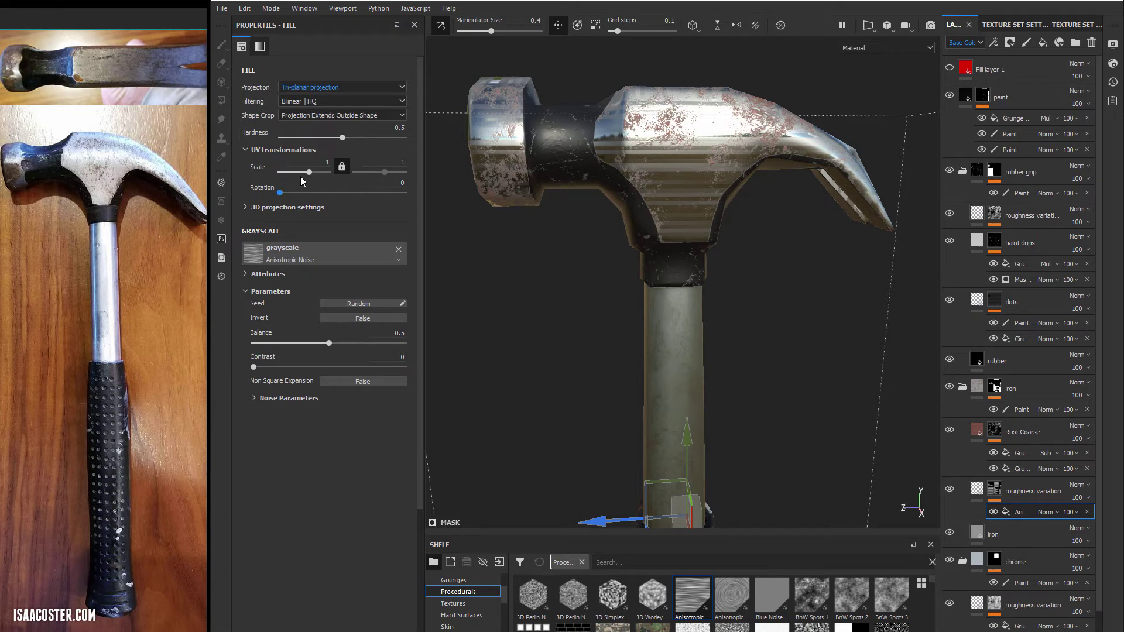
Set the Anisotropic Noise fill's rotation to 90 degrees
drag(282, 196, 311, 197)
text(0)
key(Return)
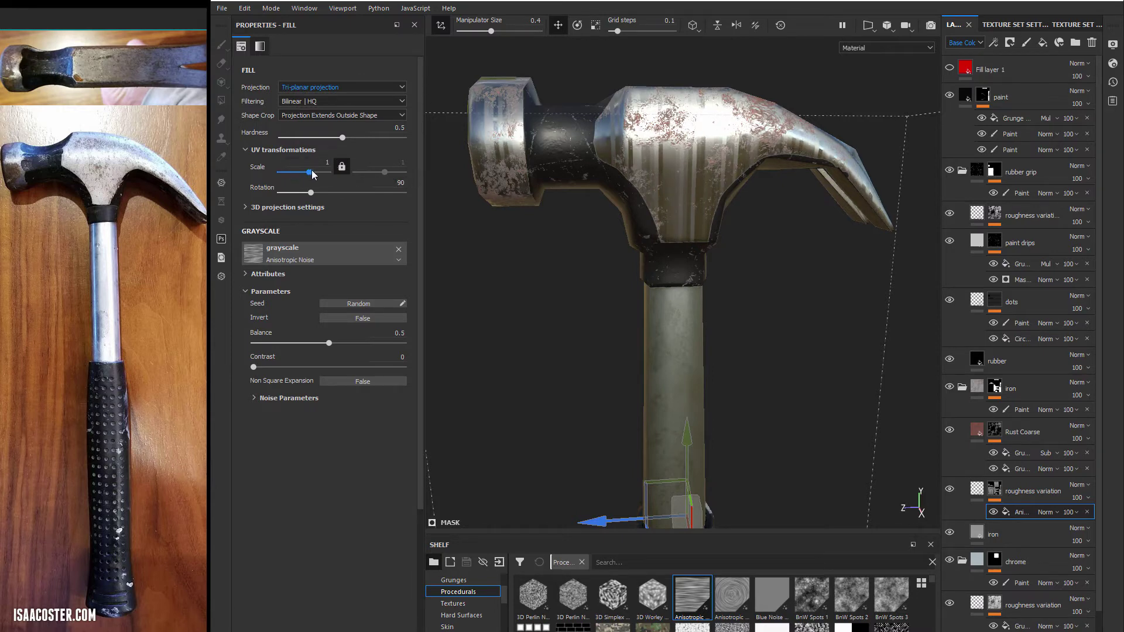
Try scales of 4 and about 79 for the Anisotropic Noise fill, settling on about 25
click(327, 162)
text(4)
key(Return)
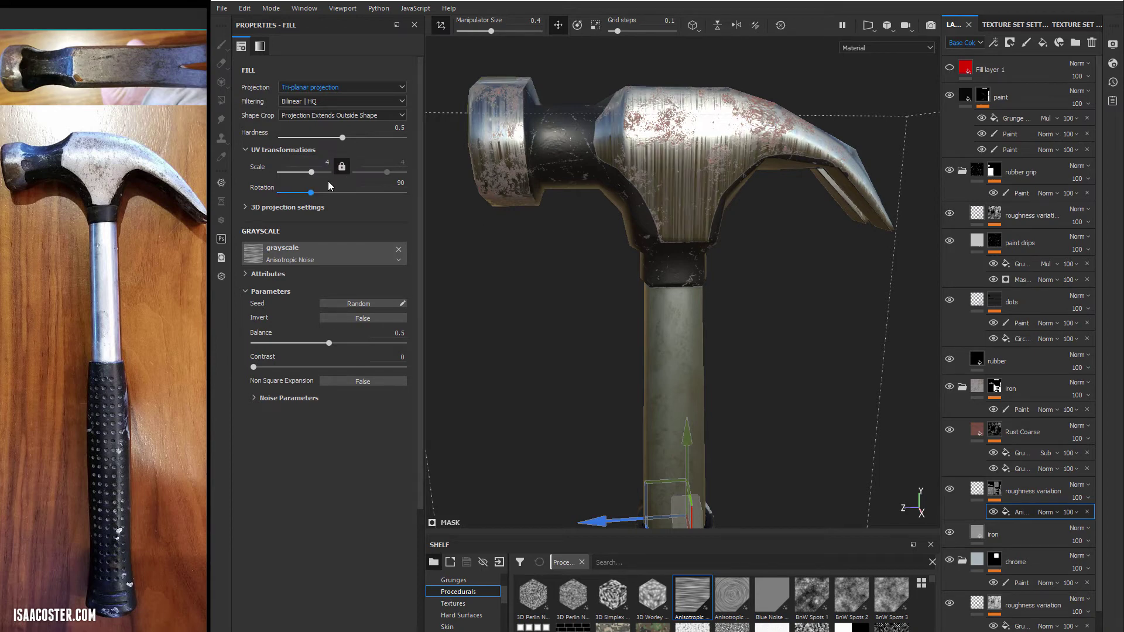
drag(311, 177, 325, 177)
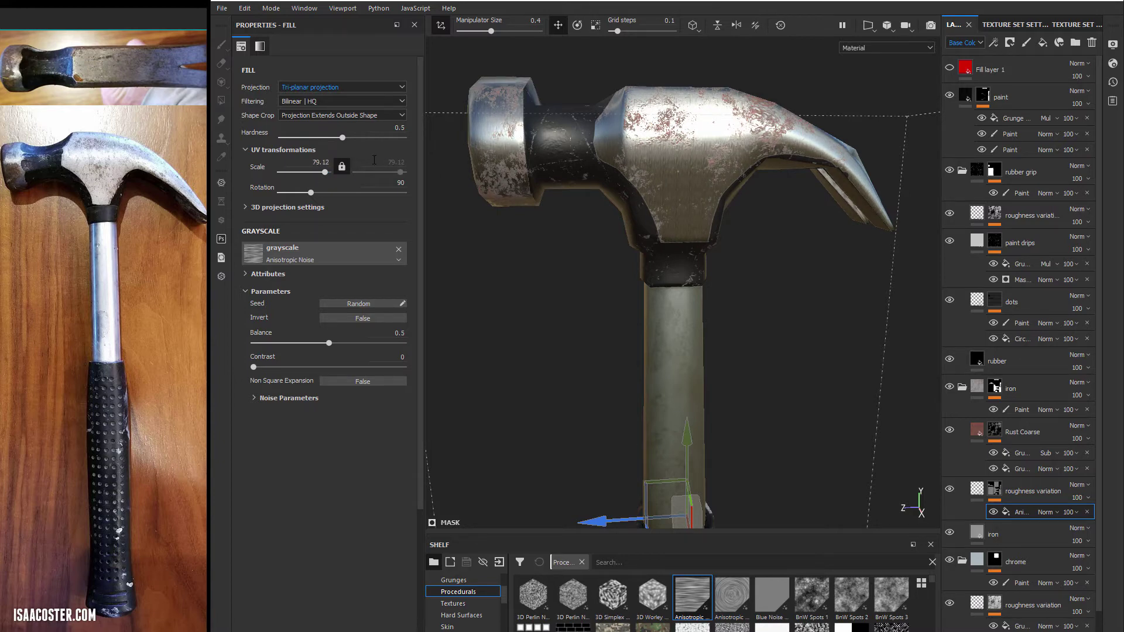
drag(323, 171, 319, 171)
alt+drag(719, 205, 697, 183)
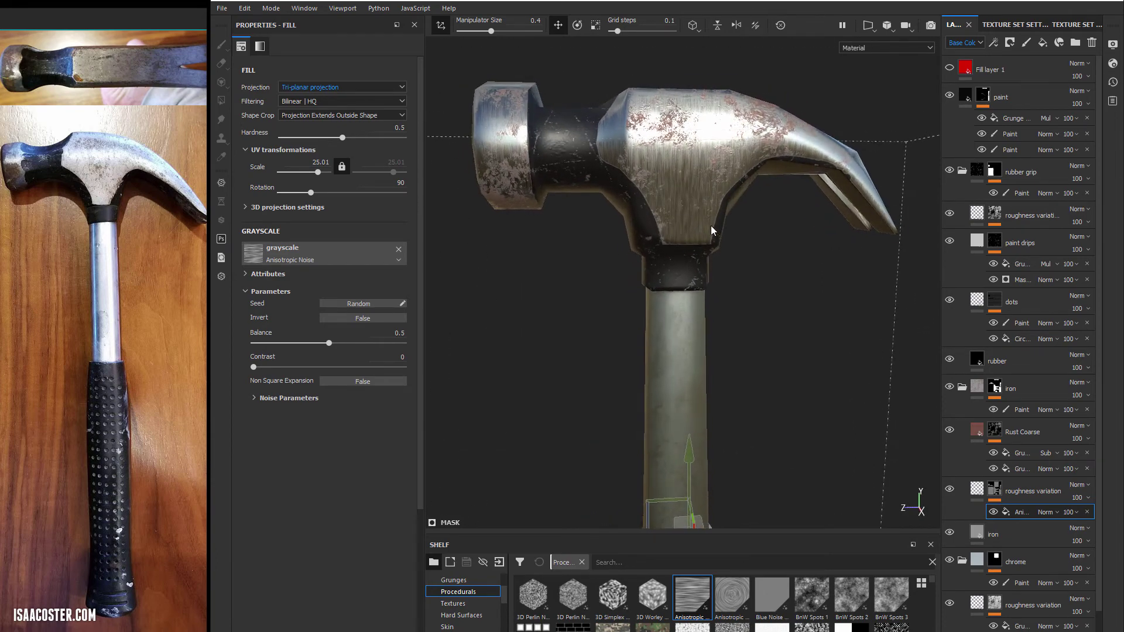
alt+drag(713, 228, 679, 200)
alt+drag(804, 199, 765, 253)
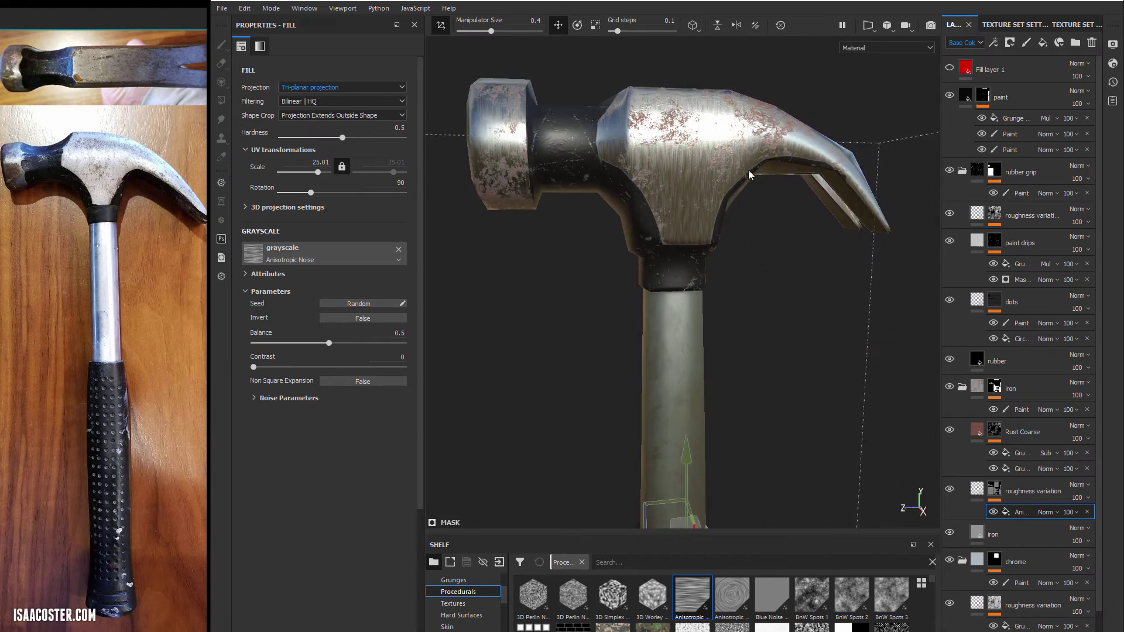
alt+drag(750, 174, 651, 169)
Set the roughness of the iron's roughness variation layer to about 0.17
click(977, 489)
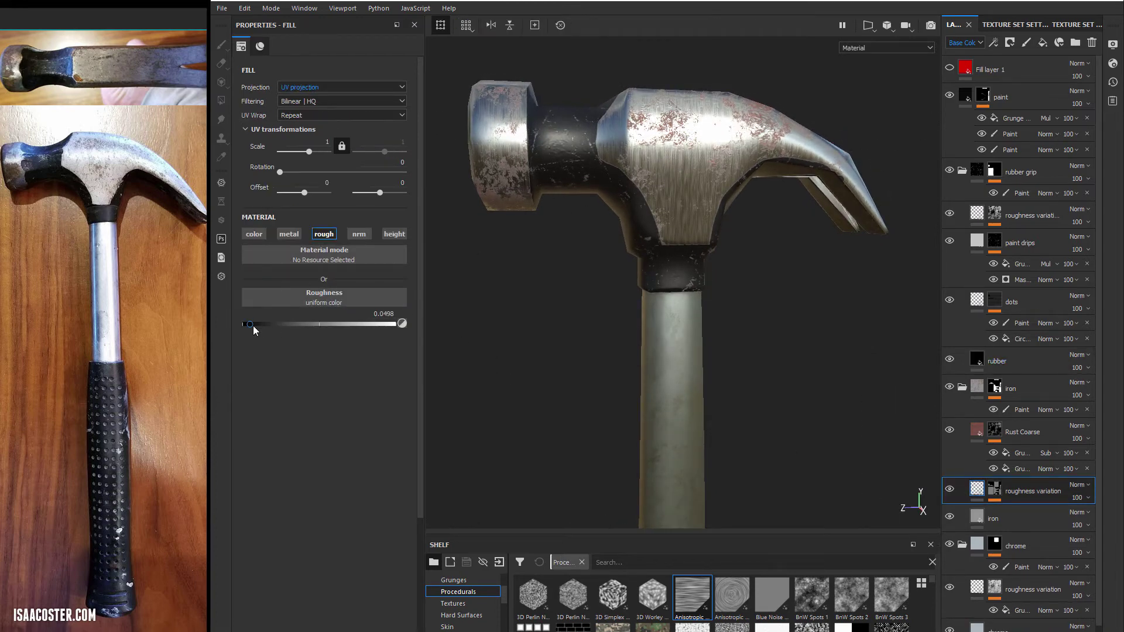
drag(254, 326, 269, 327)
mouse_move(461, 312)
alt+mouse_down()
mouse_move(439, 314)
mouse_move(480, 288)
mouse_move(564, 315)
alt+mouse_up()
alt+right_drag(563, 315, 567, 307)
mouse_move(567, 307)
alt+mouse_down()
mouse_move(577, 291)
mouse_move(578, 303)
mouse_move(597, 299)
alt+mouse_up()
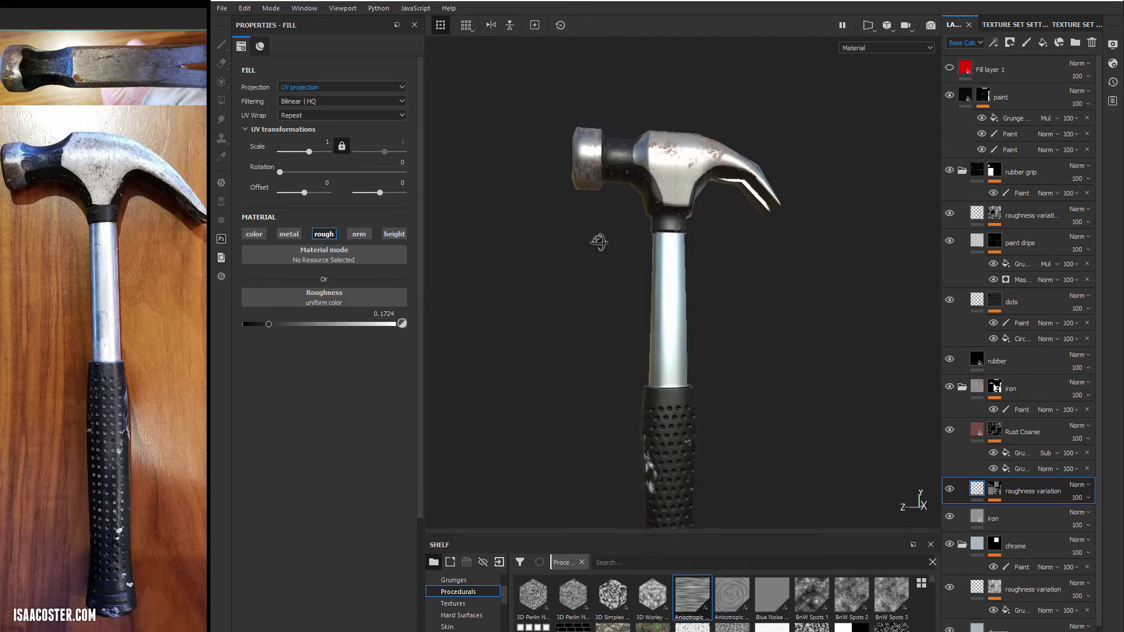
alt+drag(599, 244, 683, 268)
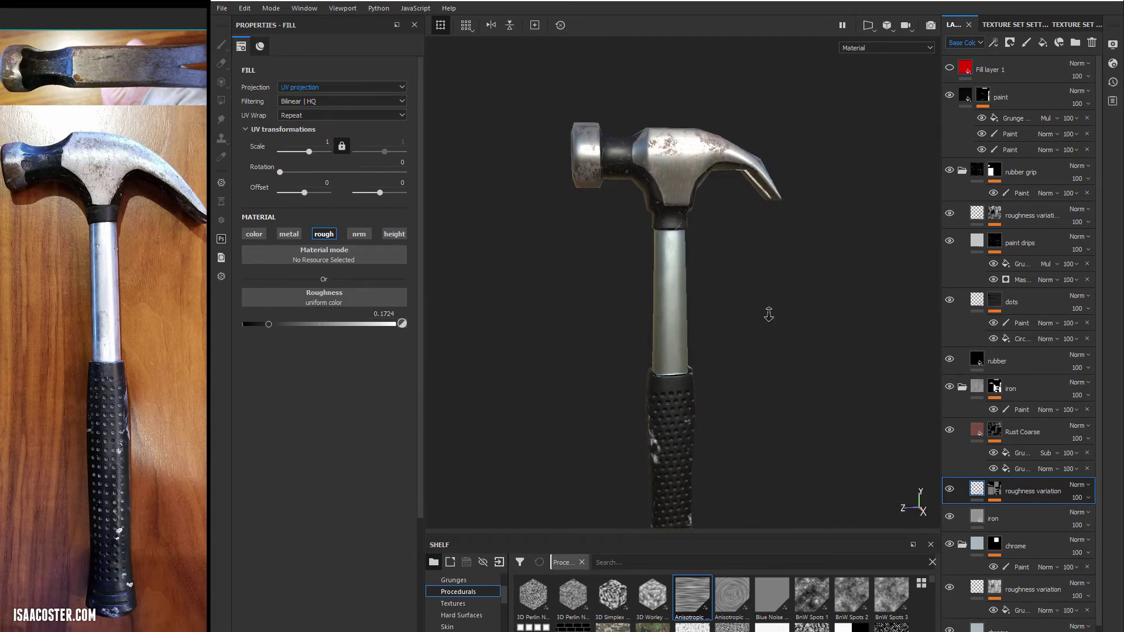
alt+drag(781, 316, 603, 258)
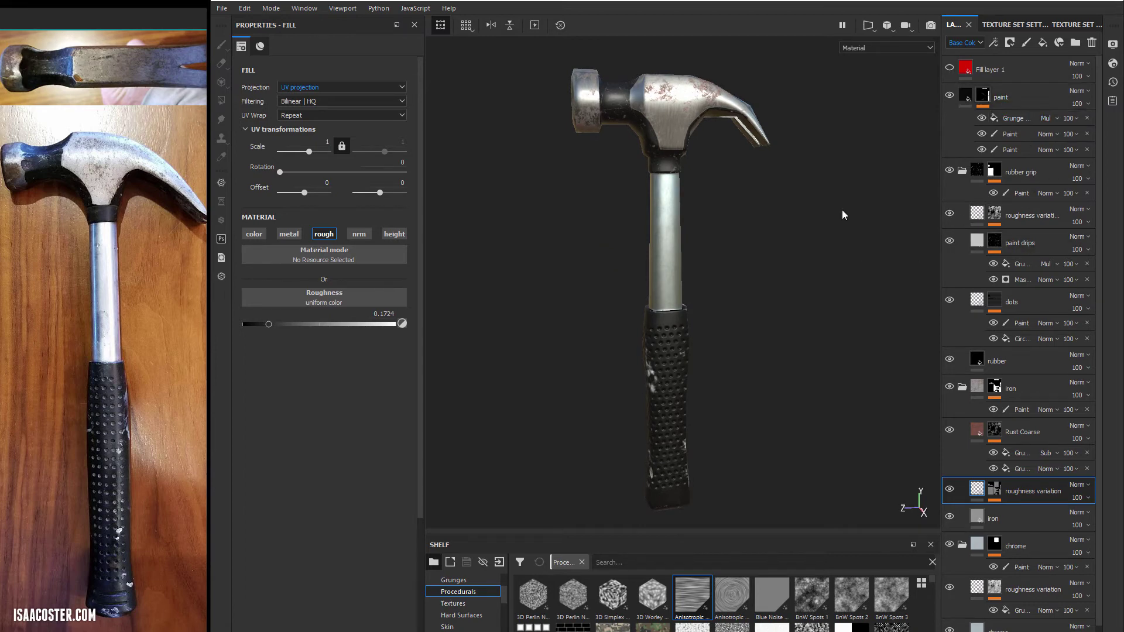
Delete the hidden red Fill layer 1 from the top of the stack and switch to the Paint tool
click(1043, 69)
key(Delete)
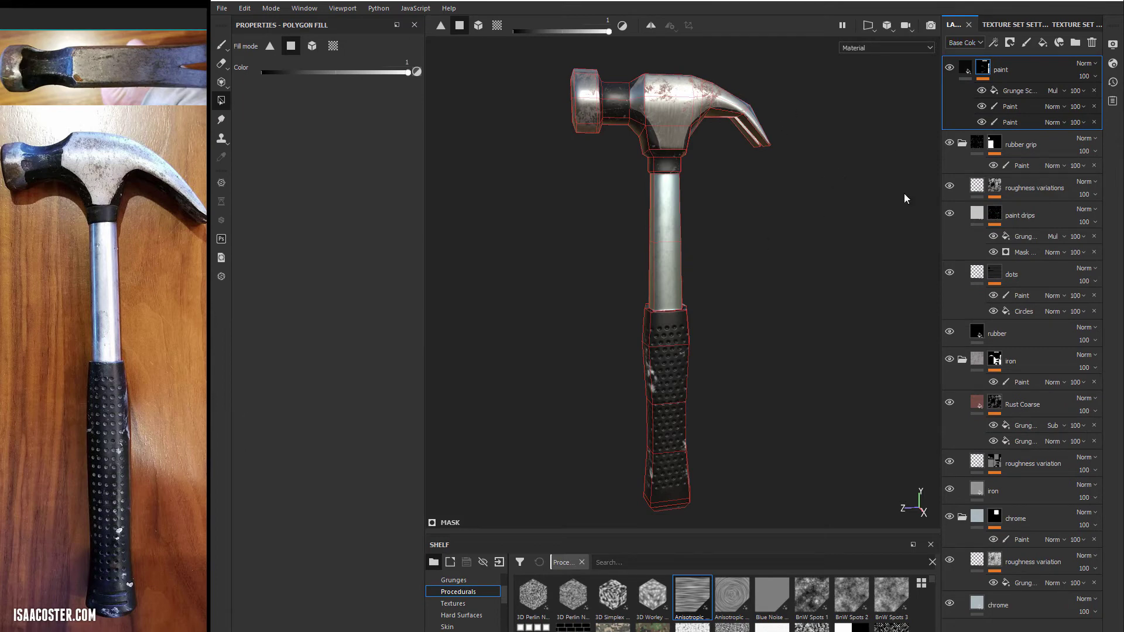
click(224, 45)
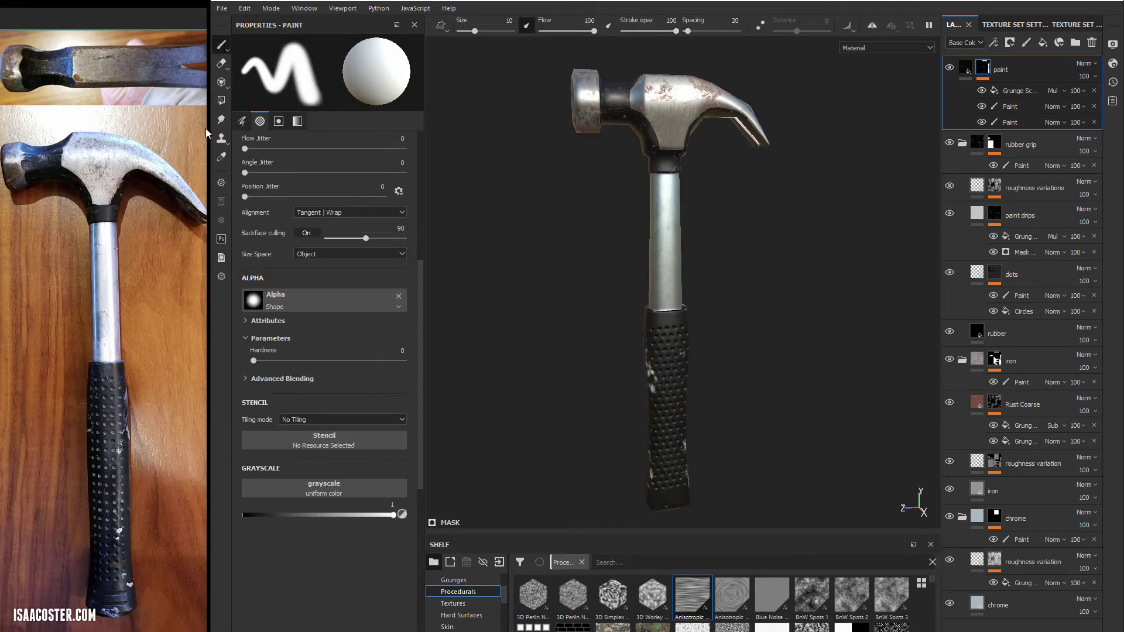
Widen the window over the reference photos and hide the docked panels so the viewport fills the screen
drag(208, 129, 2, 121)
alt+drag(416, 176, 408, 200)
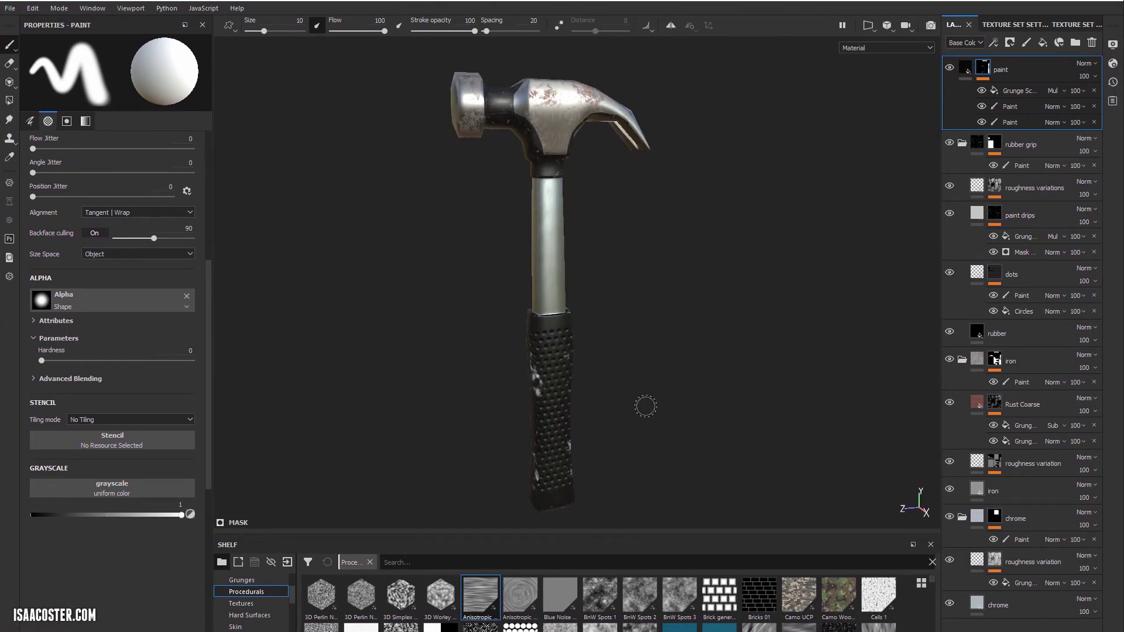
mouse_move(670, 334)
alt+mouse_down()
mouse_move(715, 351)
mouse_move(715, 328)
mouse_move(706, 344)
alt+mouse_up()
key(Tab)
key(Tab)
key(Tab)
key(Tab)
key(Tab)
key(Tab)
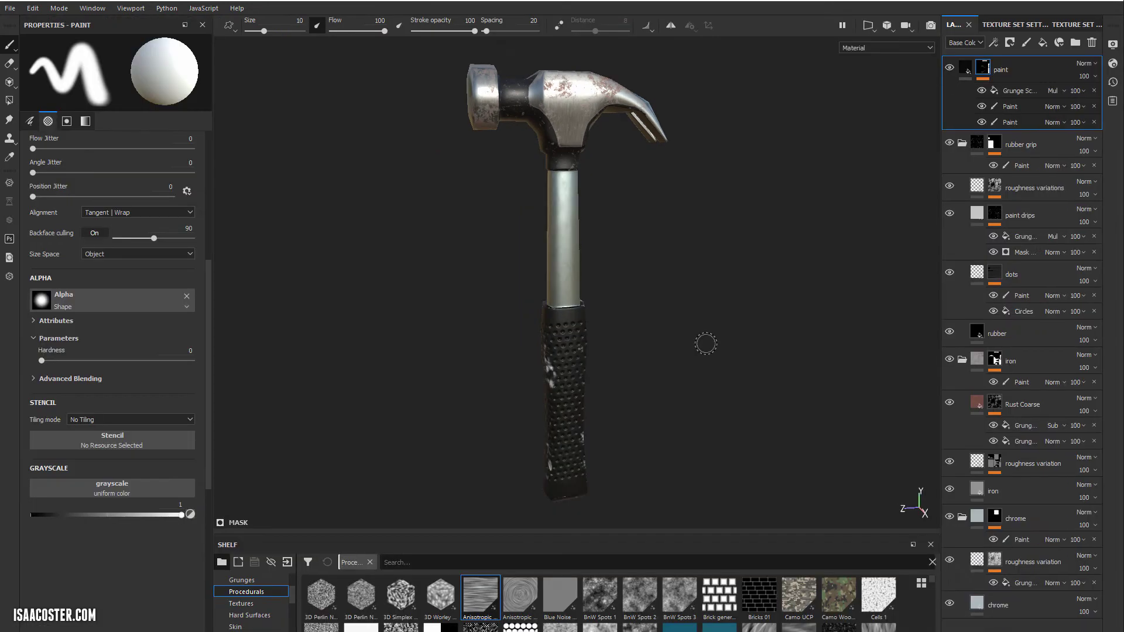
alt+drag(675, 304, 697, 298)
Switch to rendering mode and examine the finished hammer from the front, back and below
click(58, 8)
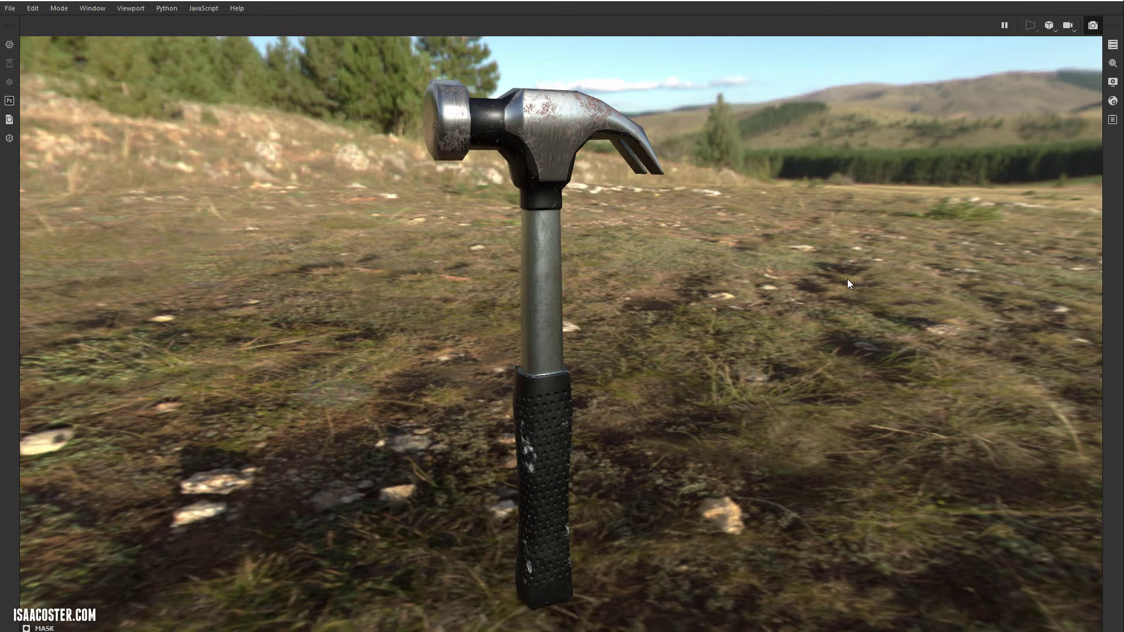
alt+drag(841, 280, 833, 158)
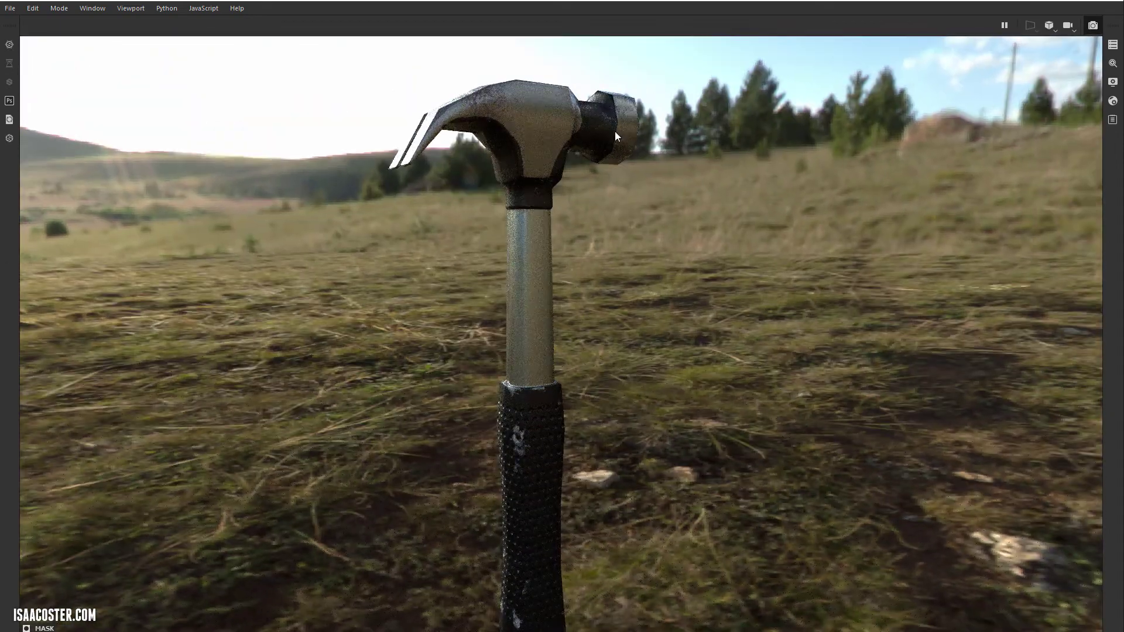
alt+drag(757, 290, 404, 223)
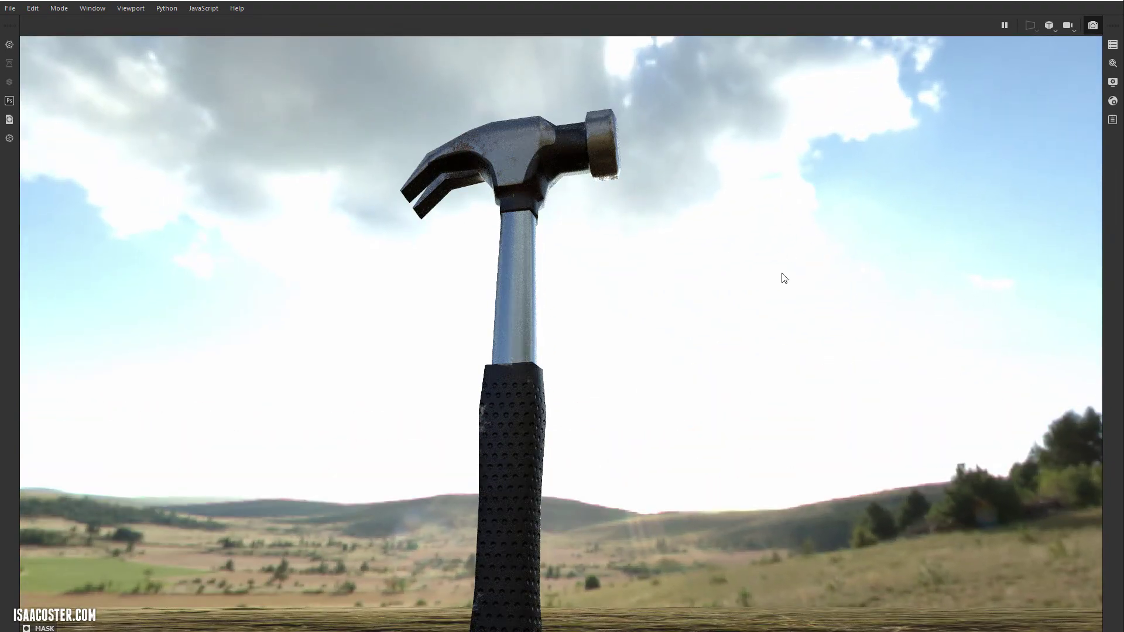
mouse_move(680, 307)
alt+mouse_down()
mouse_move(244, 321)
mouse_move(393, 347)
mouse_move(674, 313)
alt+mouse_up()
alt+drag(773, 236, 664, 343)
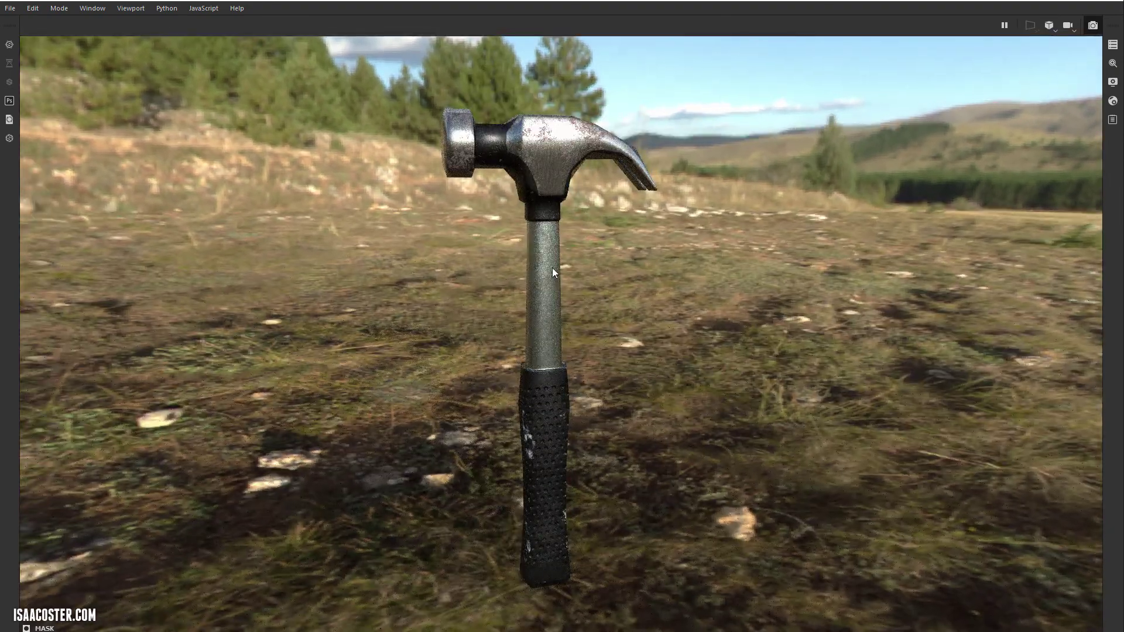
Open the display settings and browse the available environment maps without replacing the panorama
alt+drag(621, 223, 690, 175)
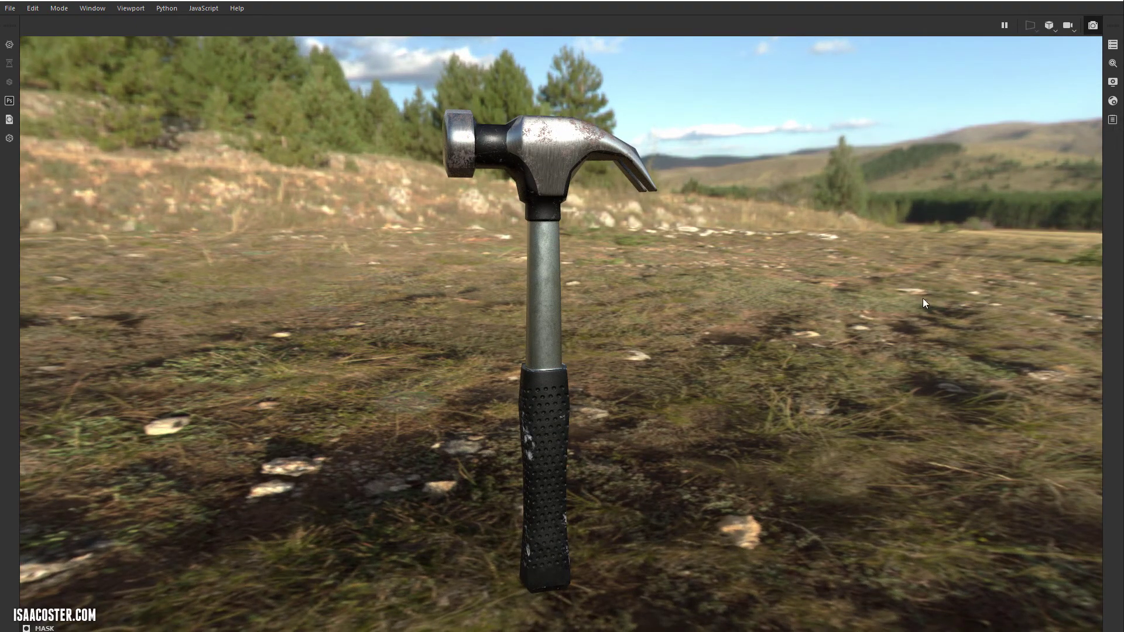
alt+drag(687, 275, 697, 271)
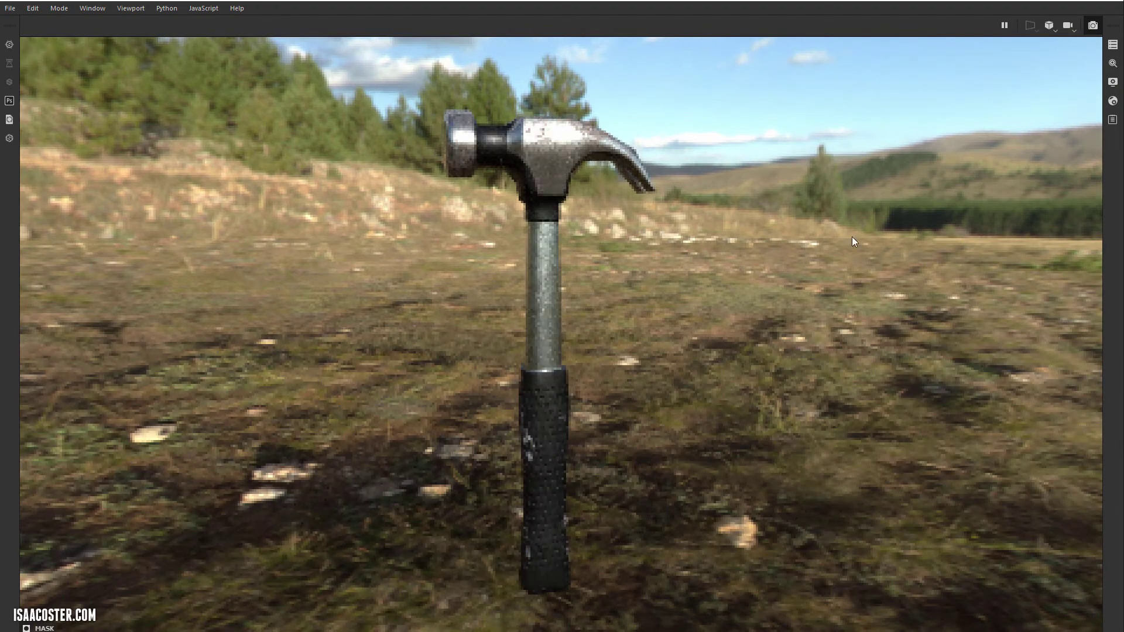
click(1114, 120)
click(1113, 101)
click(1114, 84)
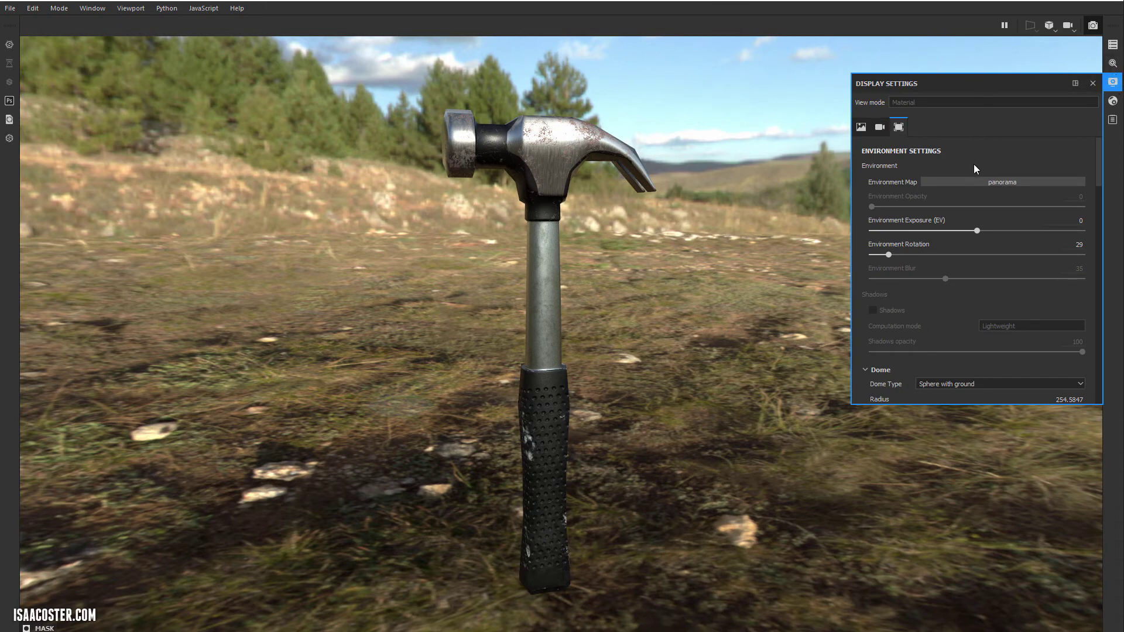
click(992, 181)
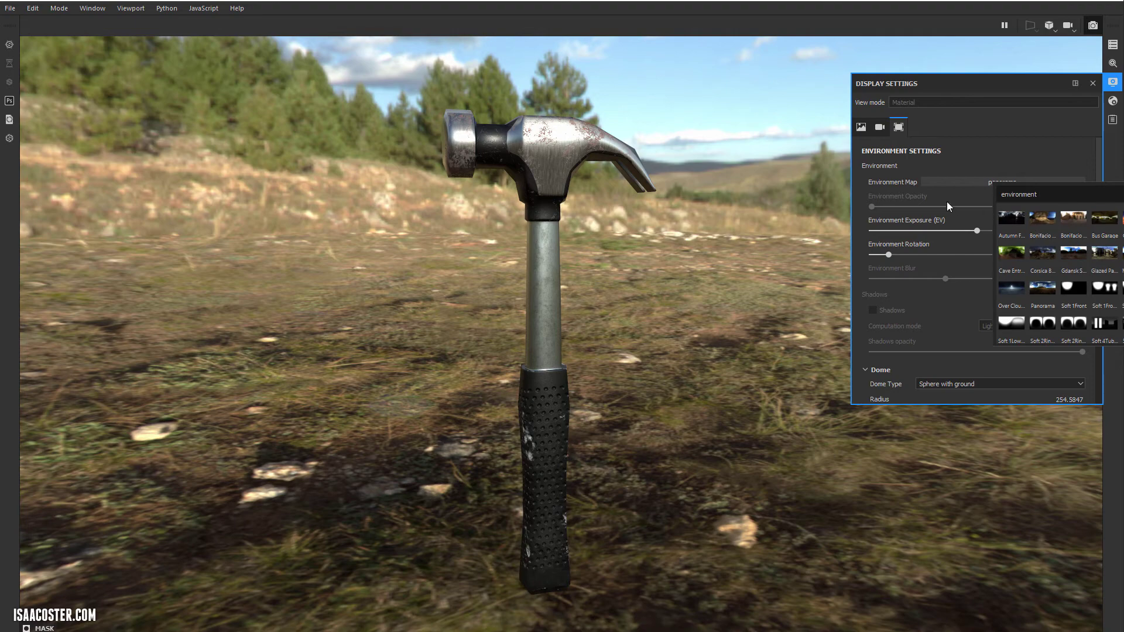
click(969, 153)
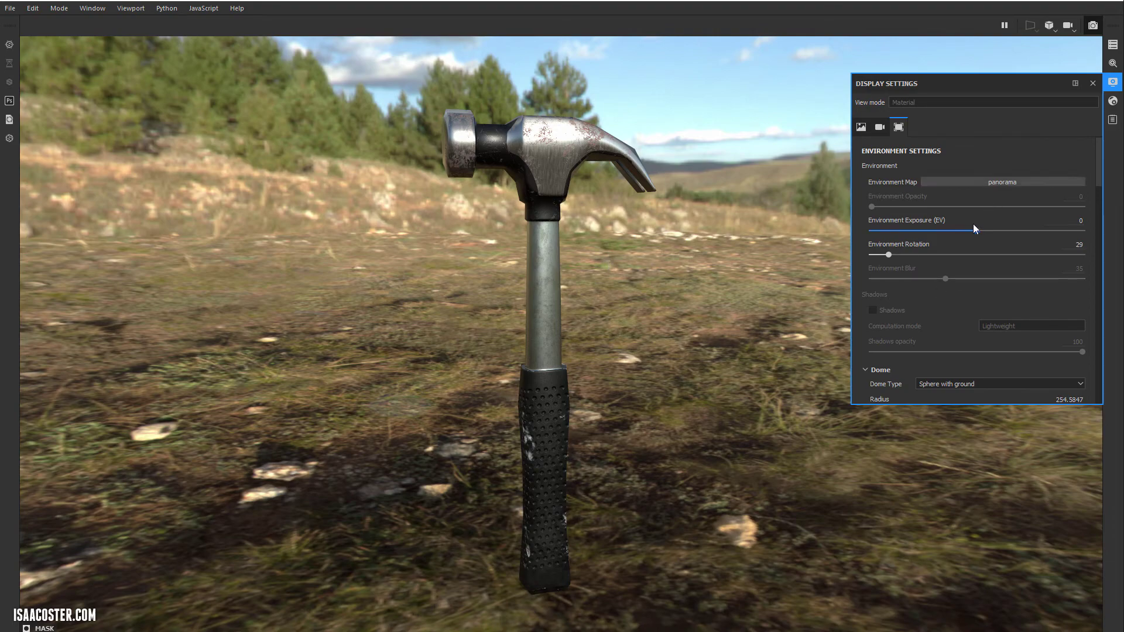
Rotate the environment to 349, enable the dome's clear color background and angle the view slightly around the hammer
shift+right_drag(664, 249, 778, 263)
scroll(958, 317, down, 3)
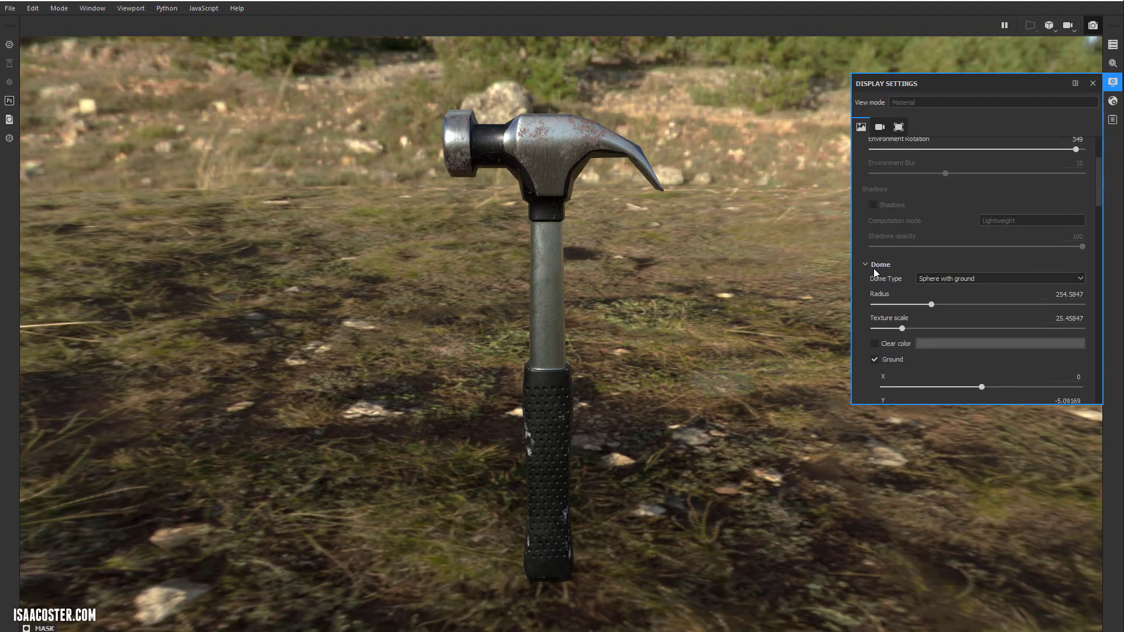
click(874, 344)
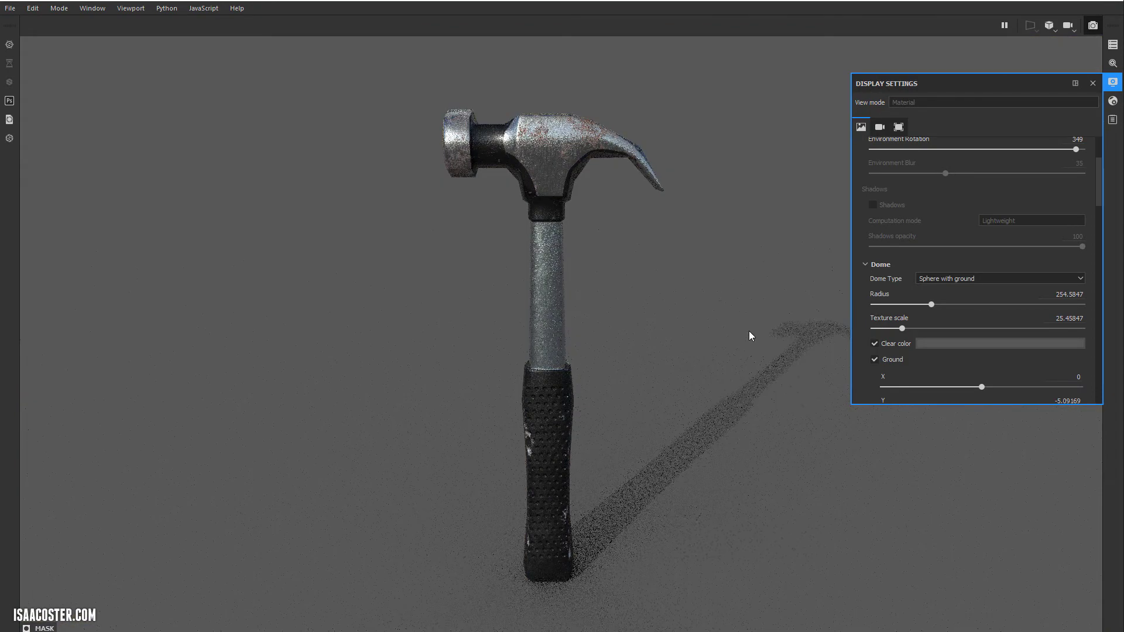
drag(673, 288, 589, 353)
alt+right_drag(623, 382, 627, 389)
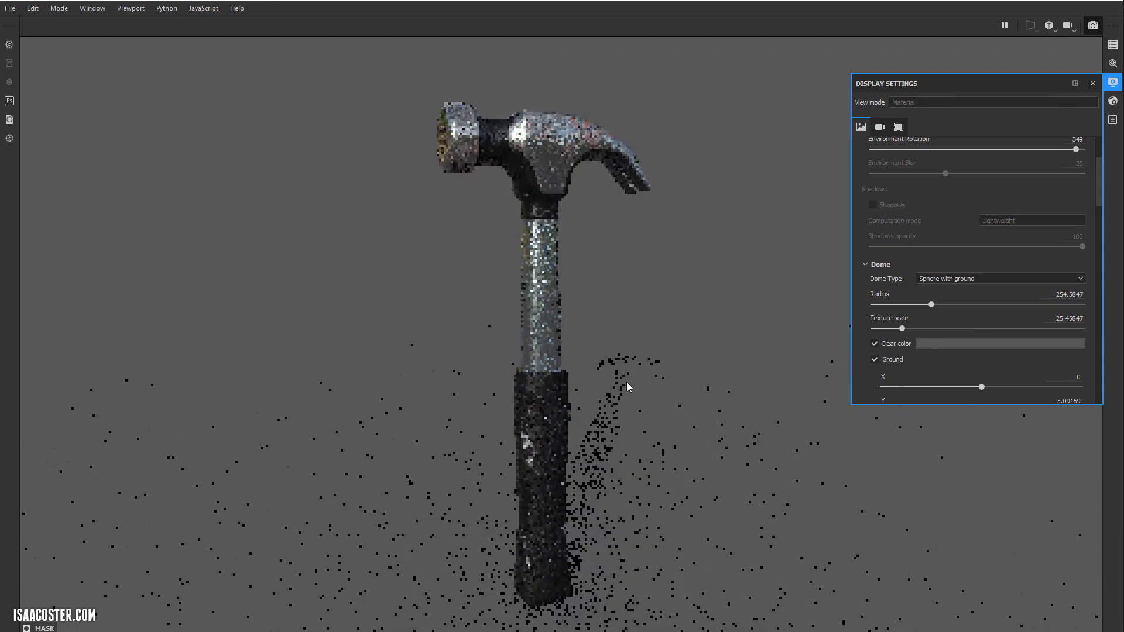
alt+middle_drag(628, 401, 637, 373)
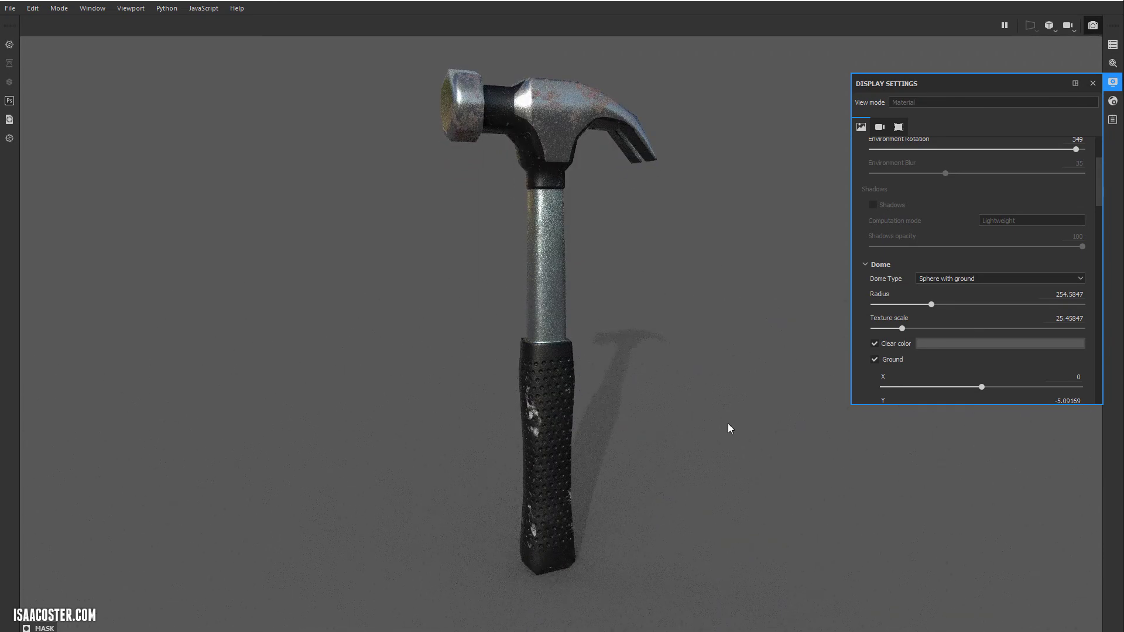
Turn off the dome's ground and set the clear color to a dark grey of 0.038
click(877, 361)
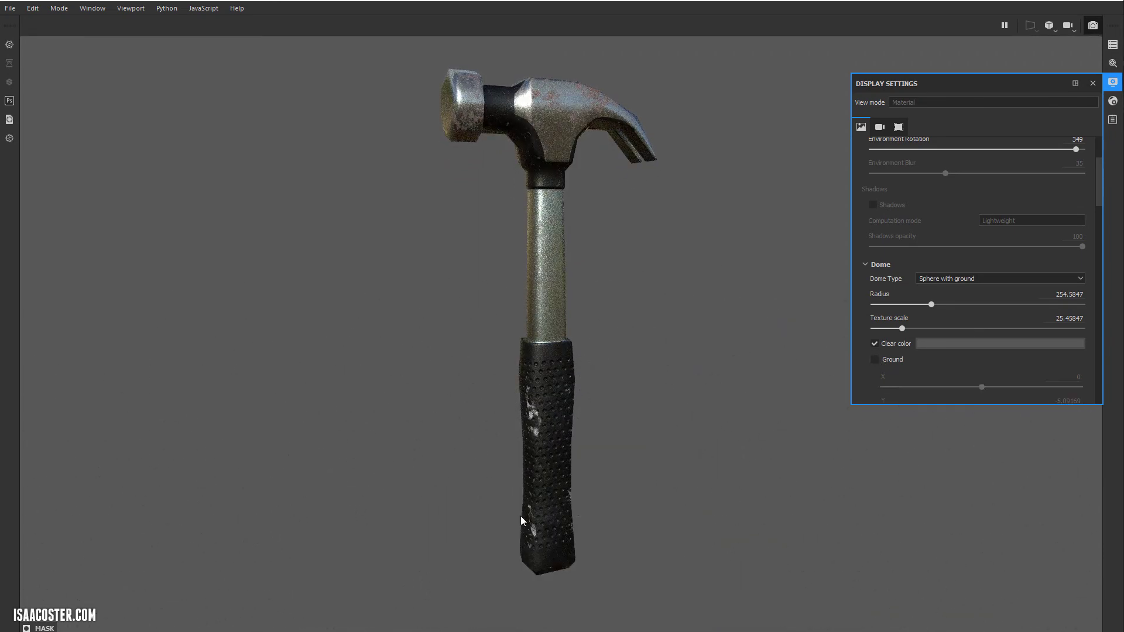
scroll(920, 369, down, 3)
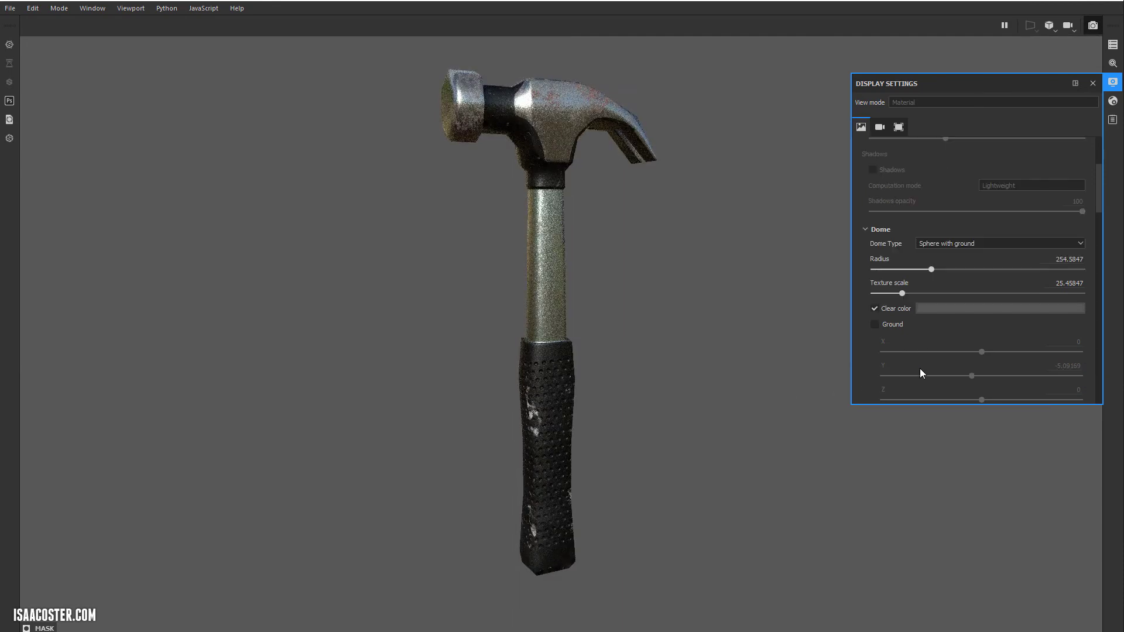
scroll(922, 374, down, 3)
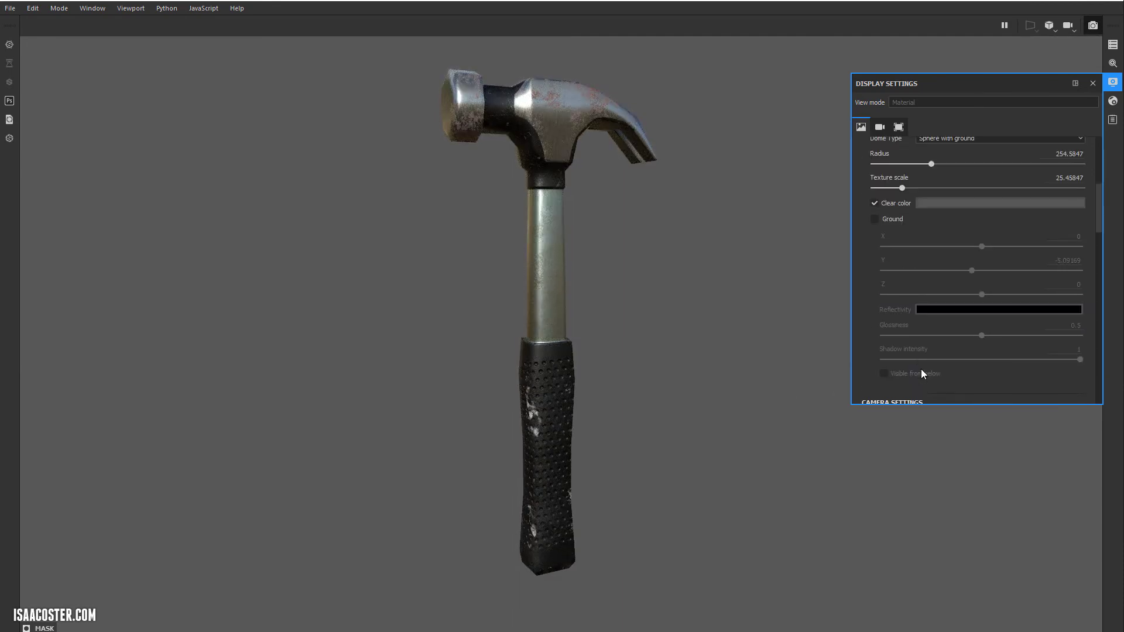
scroll(943, 383, down, 2)
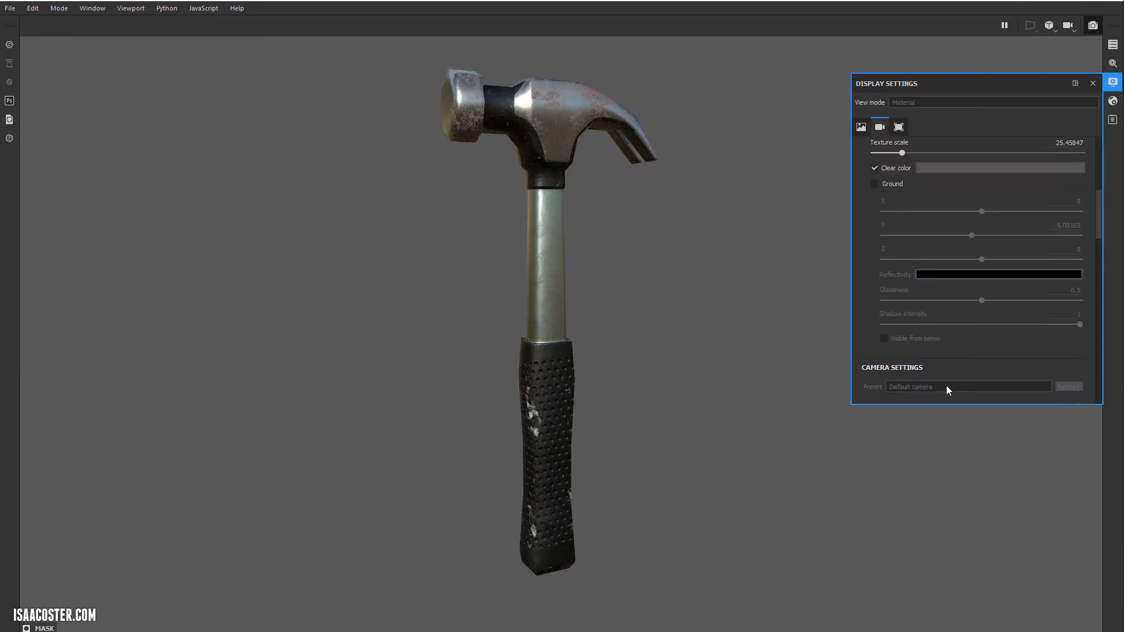
scroll(937, 369, up, 5)
click(958, 276)
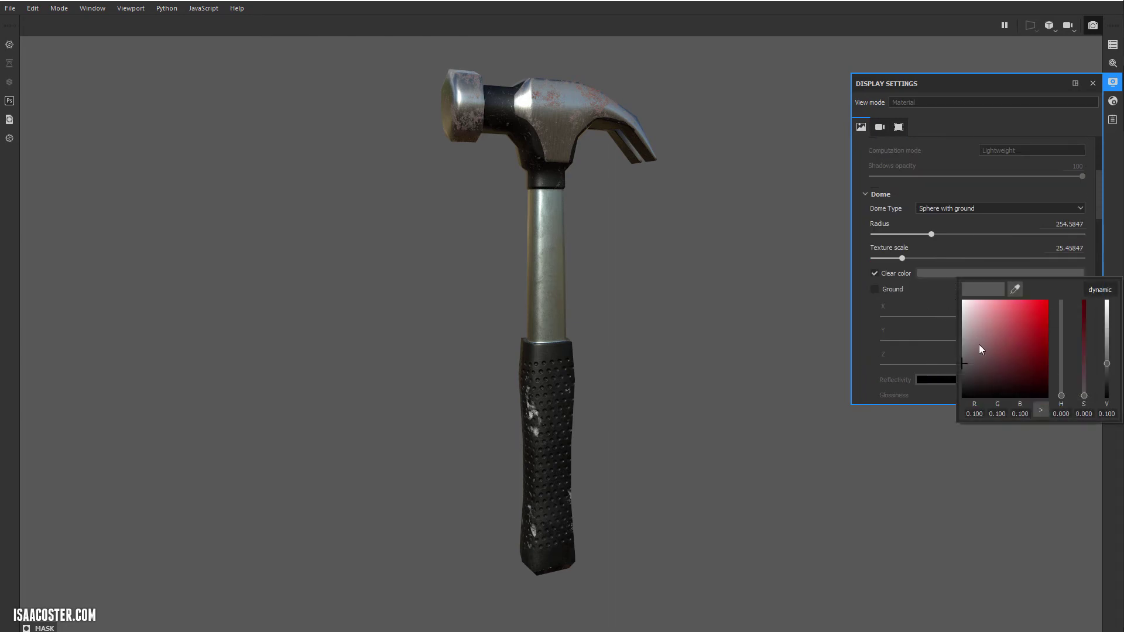
click(965, 379)
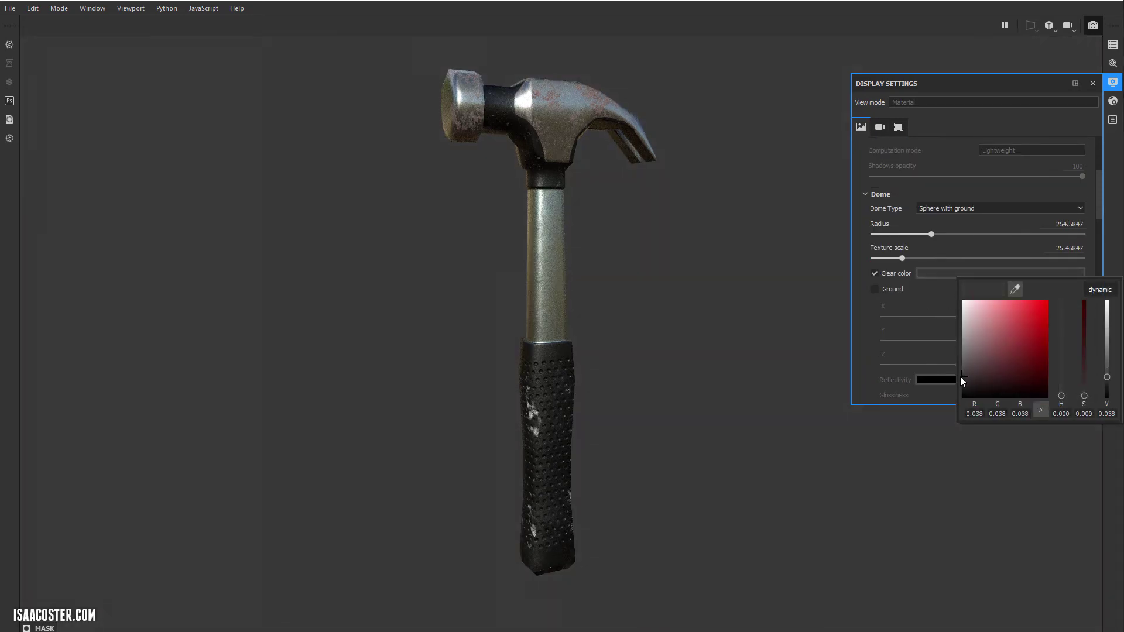
Fine-tune the hammer's viewing angle and the environment lighting on its head, and close the display settings
click(649, 353)
mouse_move(647, 354)
alt+mouse_down()
mouse_move(615, 351)
mouse_move(632, 357)
alt+mouse_up()
alt+right_drag(667, 361, 687, 336)
alt+middle_drag(686, 337, 678, 368)
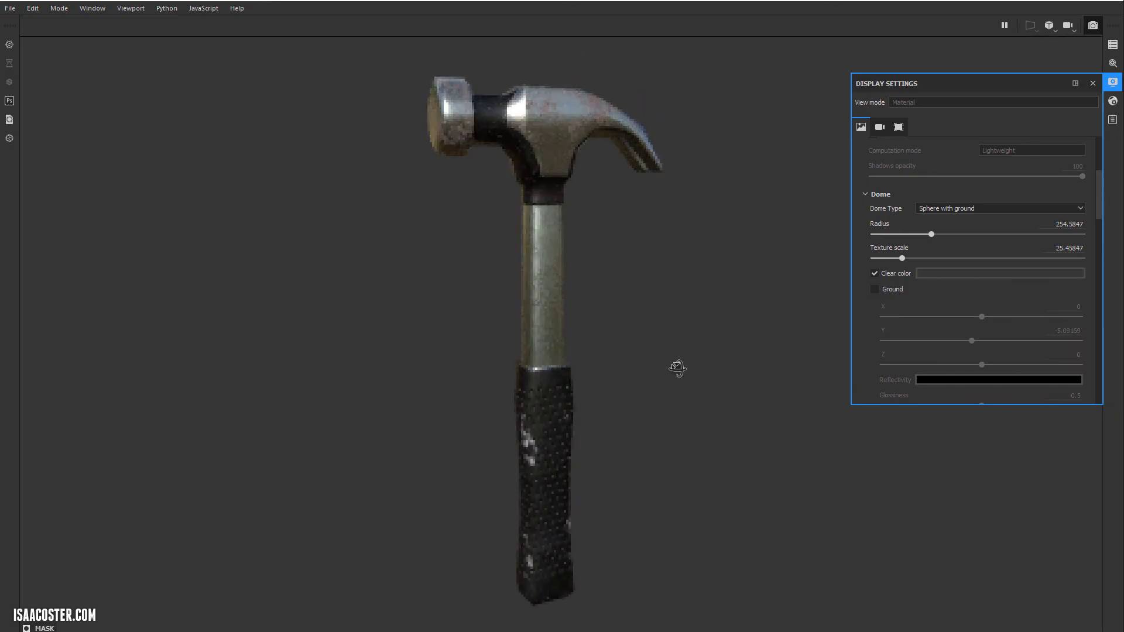
alt+drag(678, 369, 679, 367)
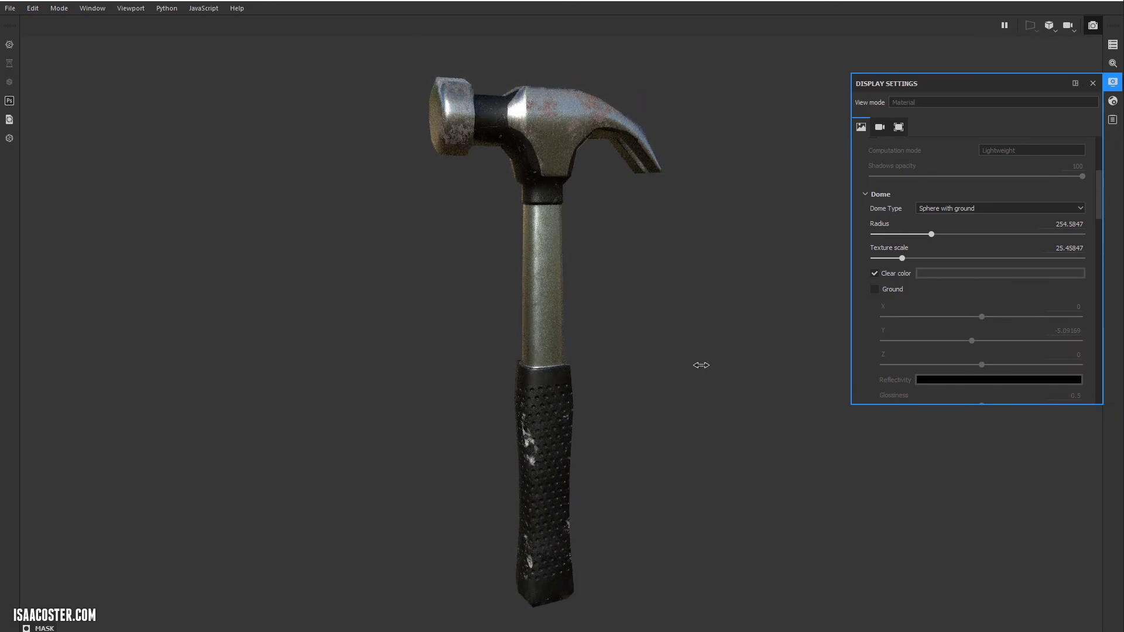
shift+right_drag(702, 365, 707, 404)
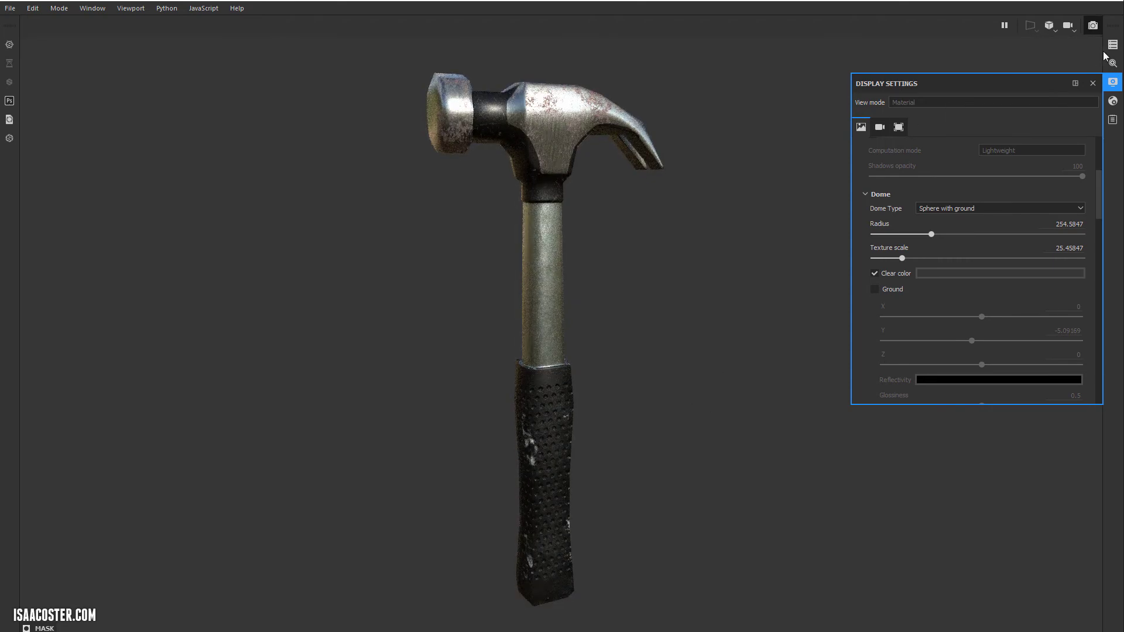
click(1094, 83)
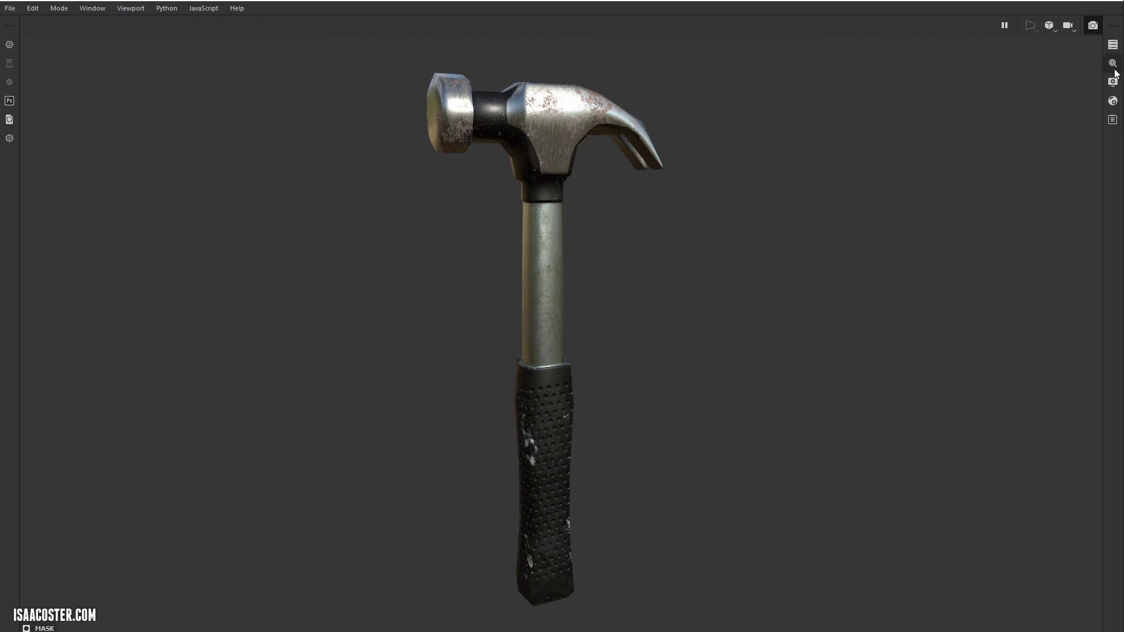
Show the renderer settings and the Iray render's export dialog, cancel the export and return to painting mode
click(1114, 44)
click(1113, 63)
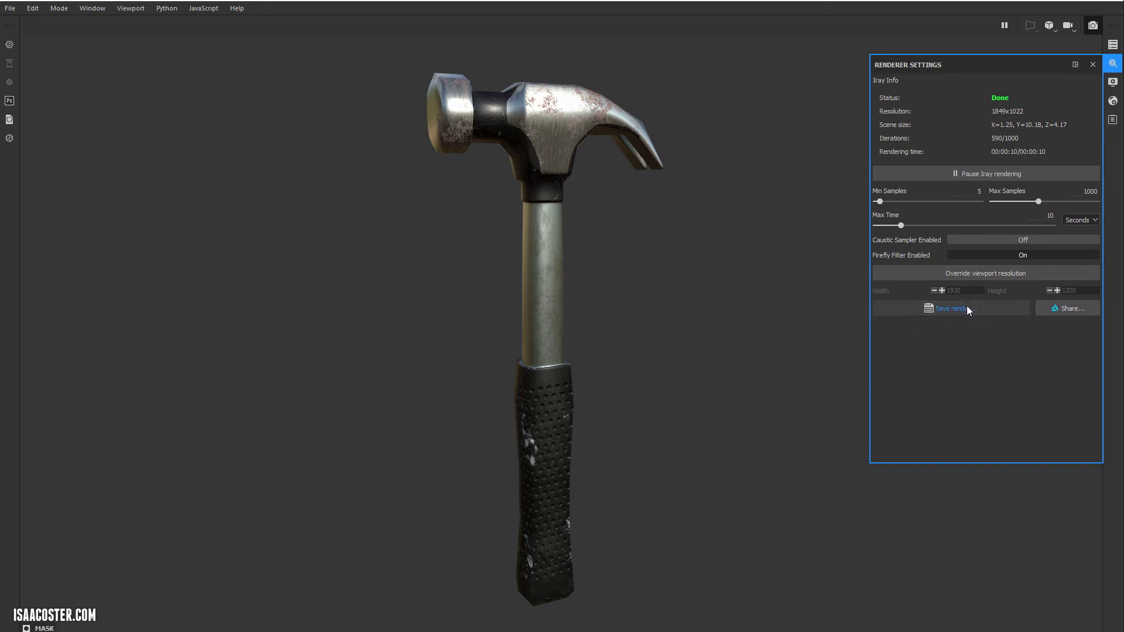
click(952, 309)
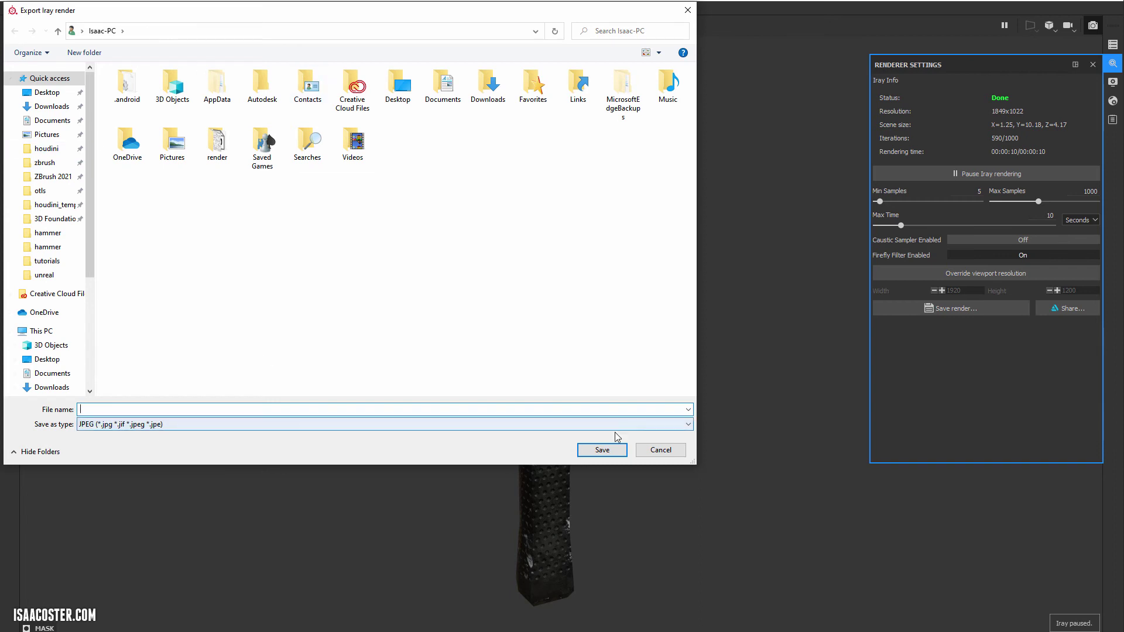
click(661, 450)
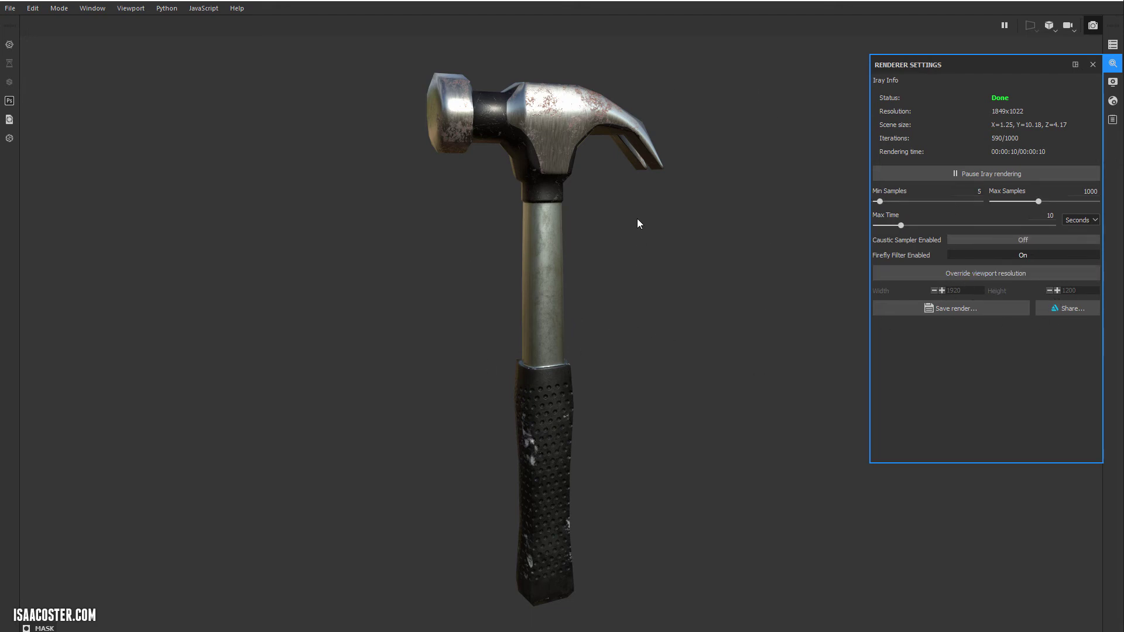
click(55, 9)
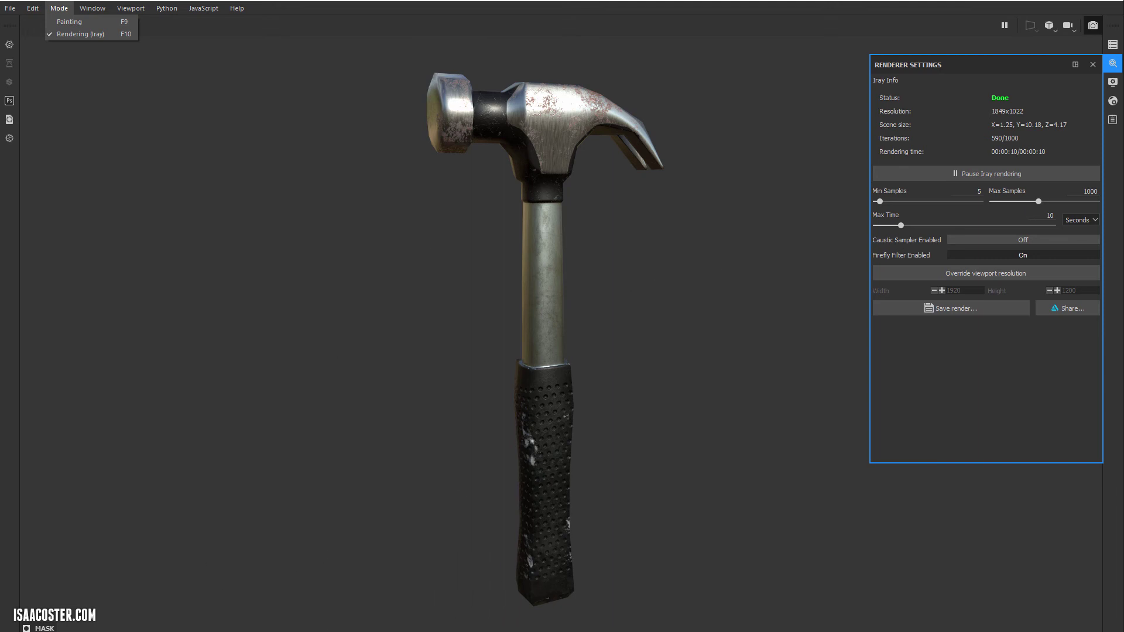
click(69, 21)
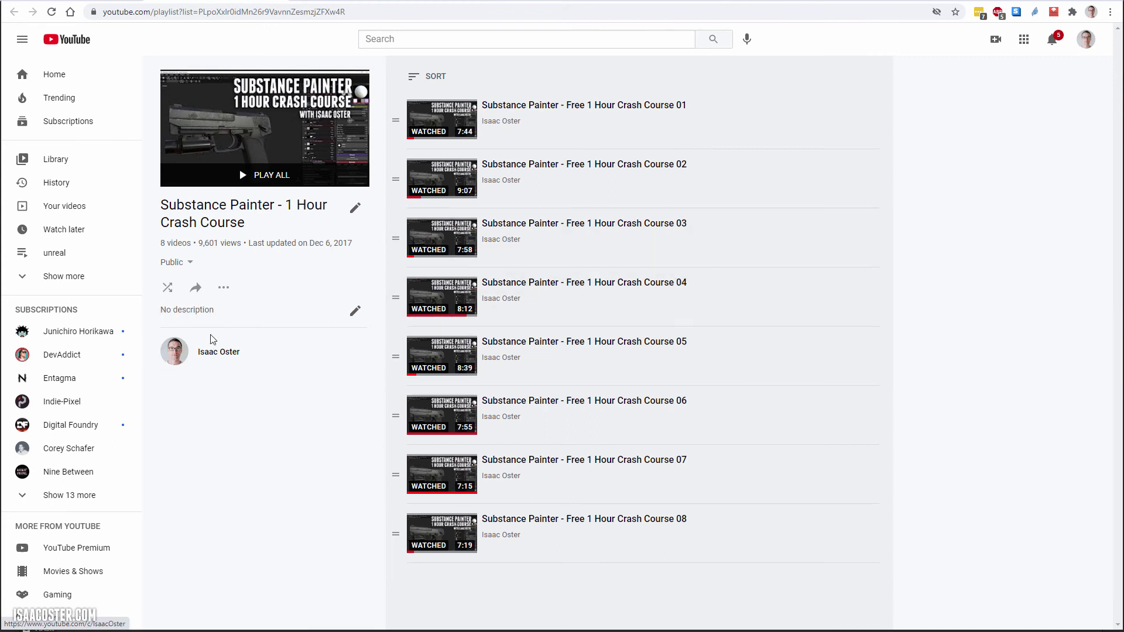
In the browser, open part 01 of the Substance Painter crash course on YouTube, view its description and return to the playlist
click(531, 111)
scroll(198, 420, down, 2)
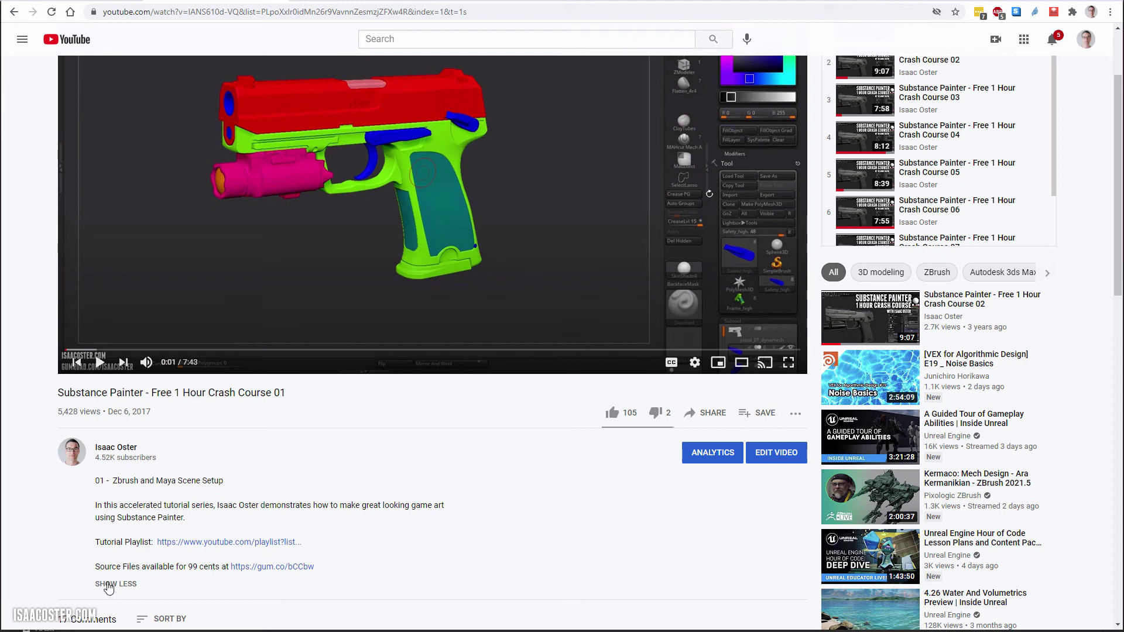
click(109, 584)
scroll(346, 490, up, 2)
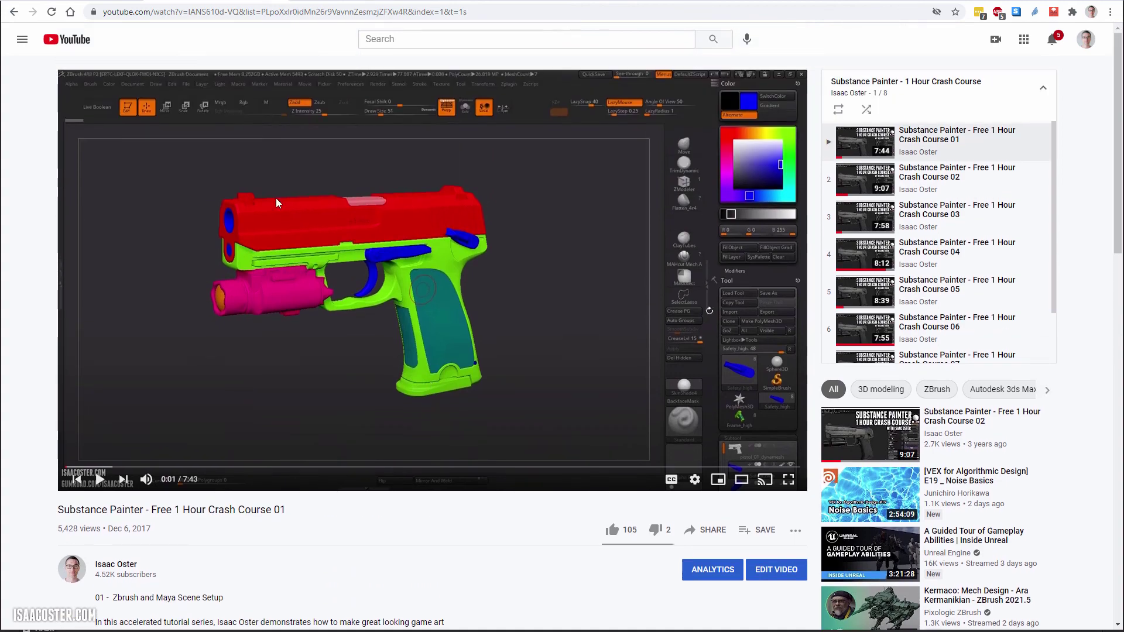
scroll(267, 456, down, 5)
scroll(290, 394, up, 5)
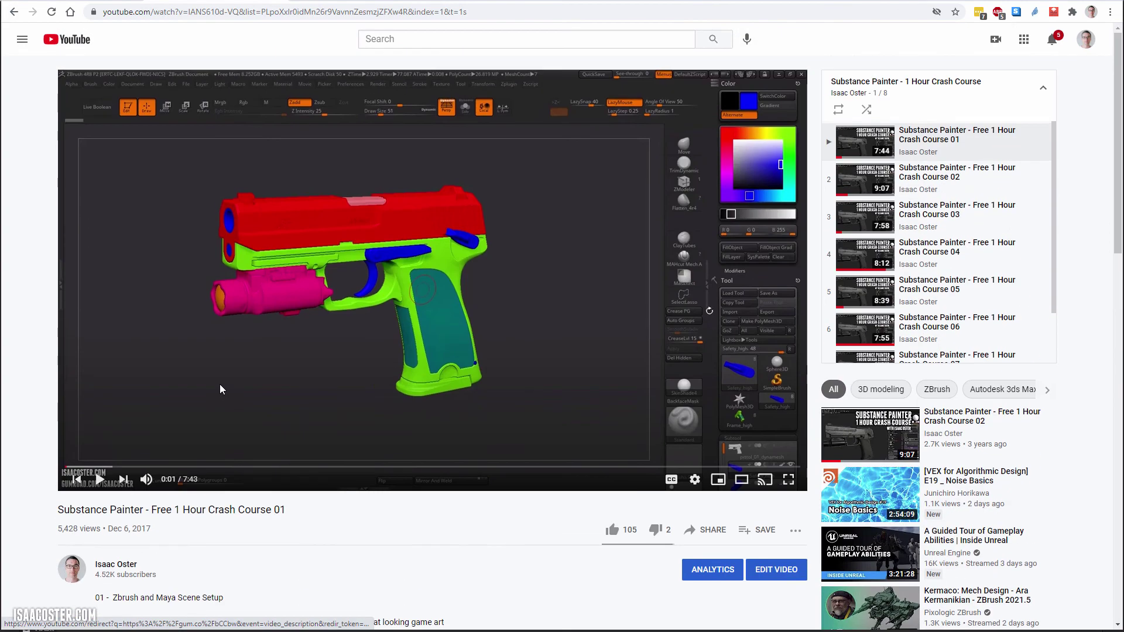
click(14, 12)
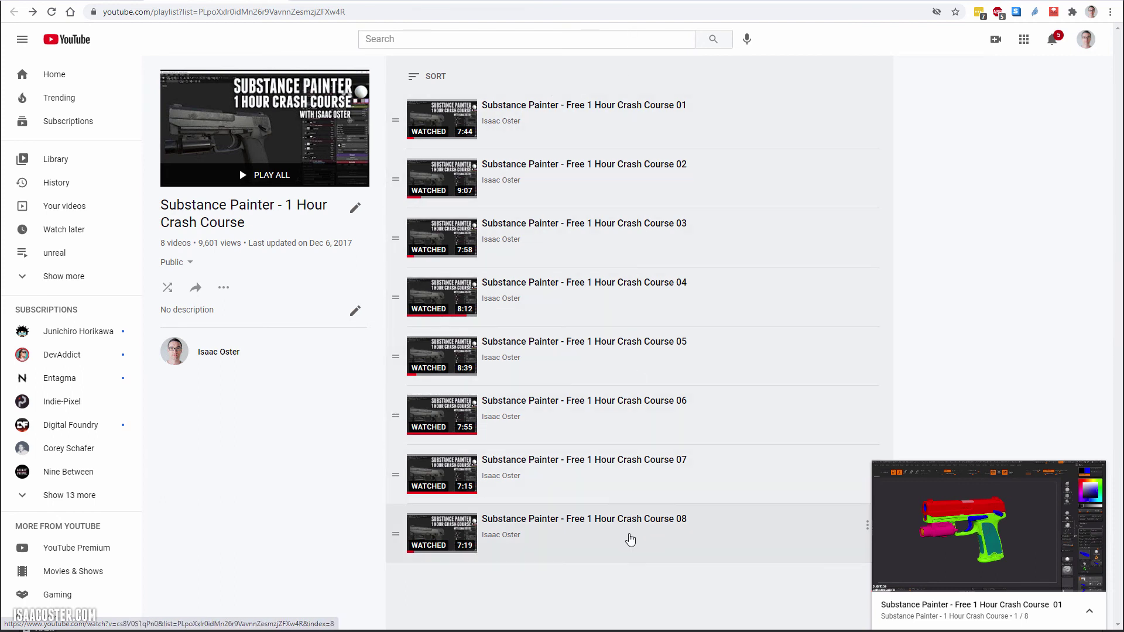
mouse_move(998, 532)
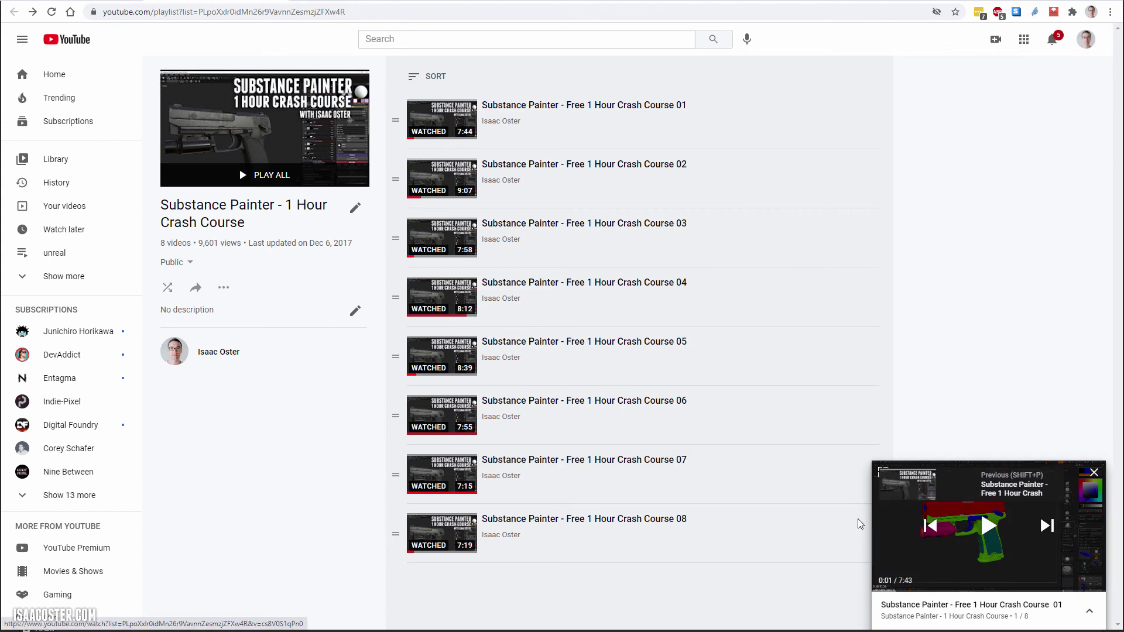
Switch to the Game Art Pipeline playlist and look through its whole list of videos
click(106, 1)
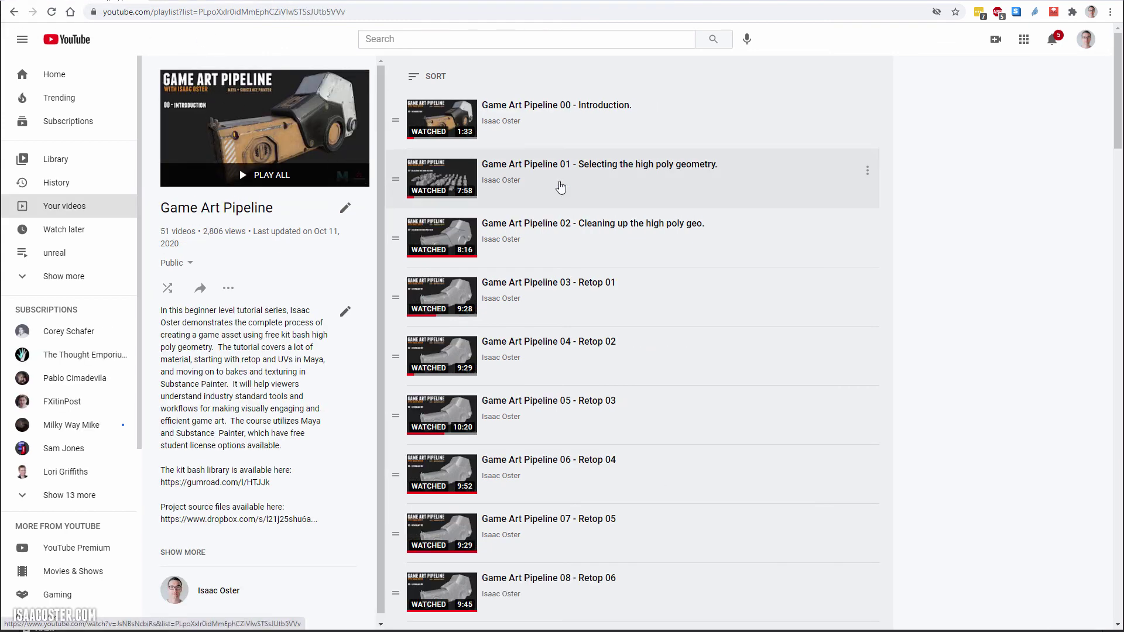
scroll(641, 386, down, 1)
scroll(641, 388, down, 15)
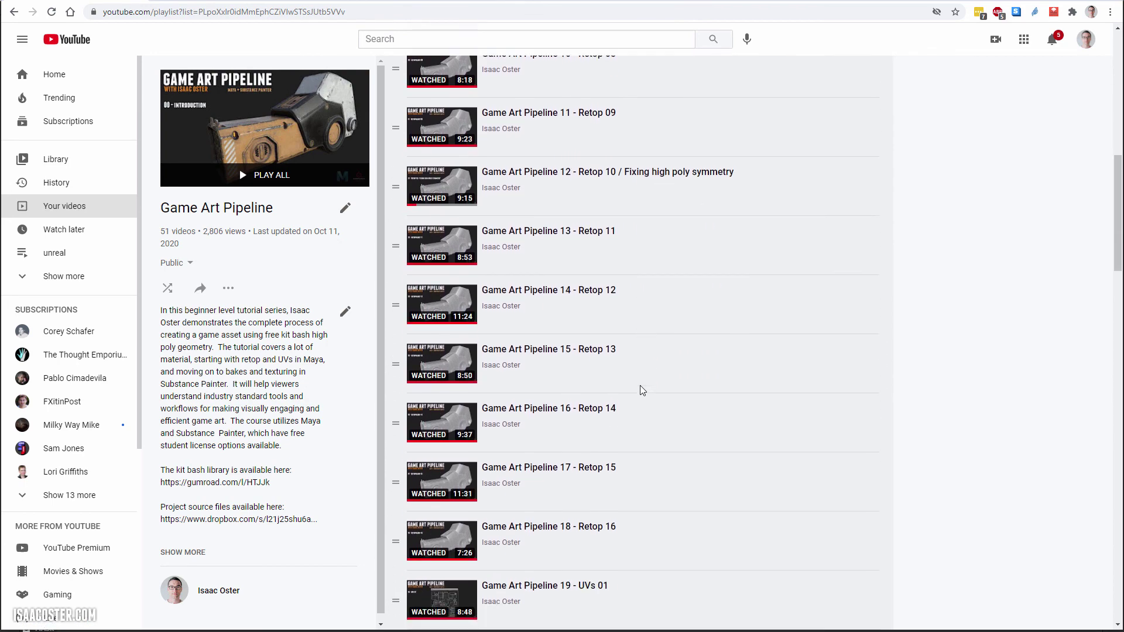
scroll(641, 388, down, 10)
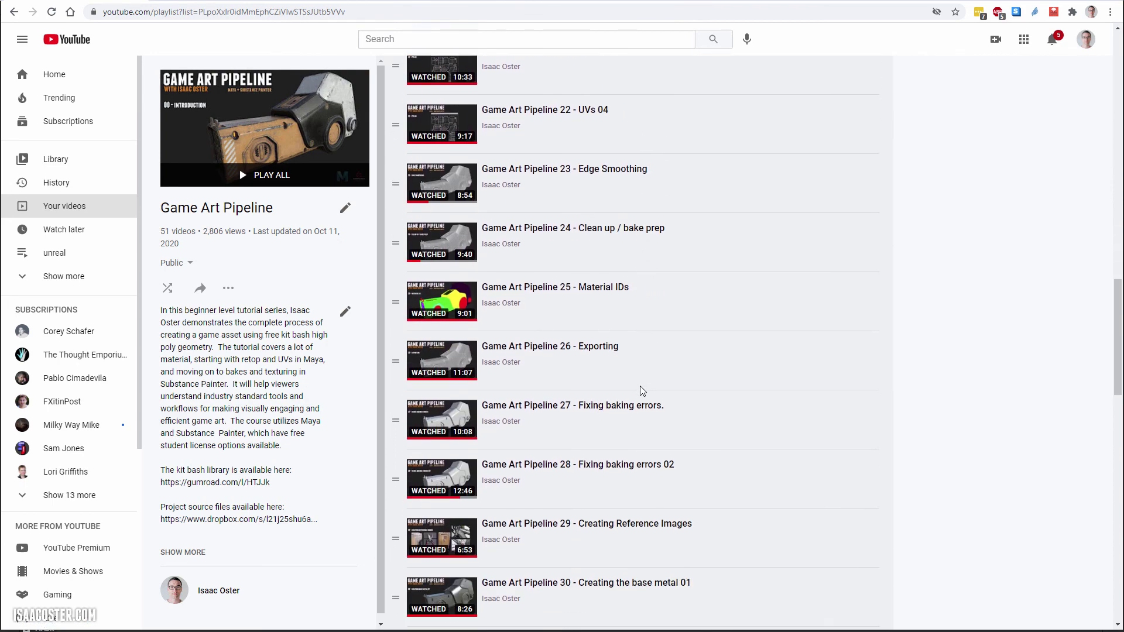
scroll(640, 386, down, 10)
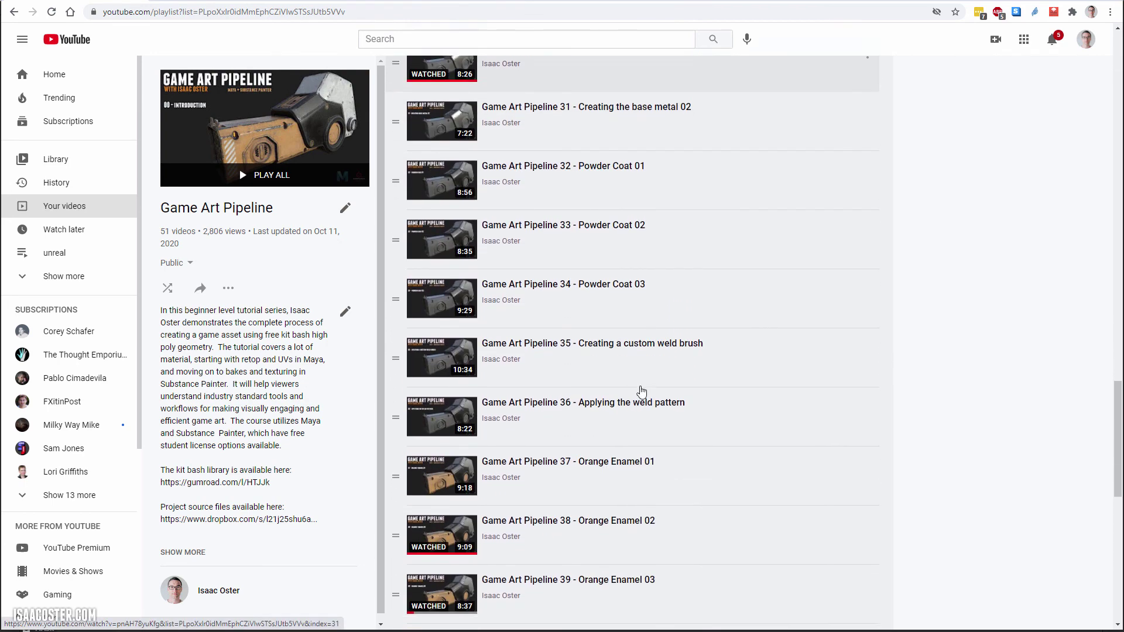
scroll(642, 392, down, 8)
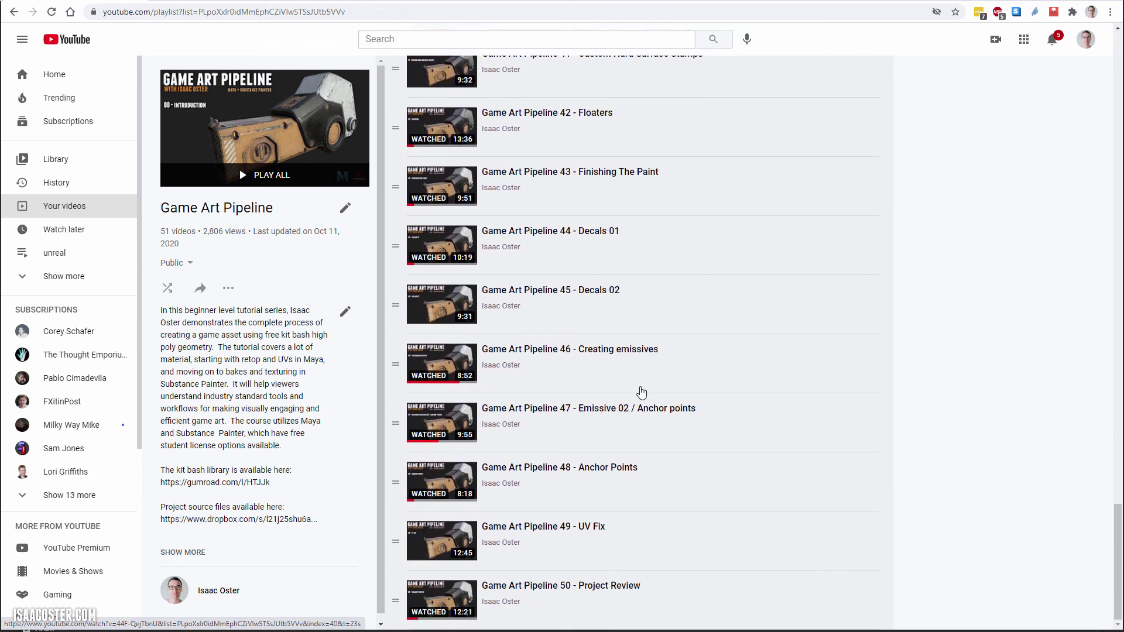
scroll(642, 392, up, 9)
scroll(641, 392, up, 20)
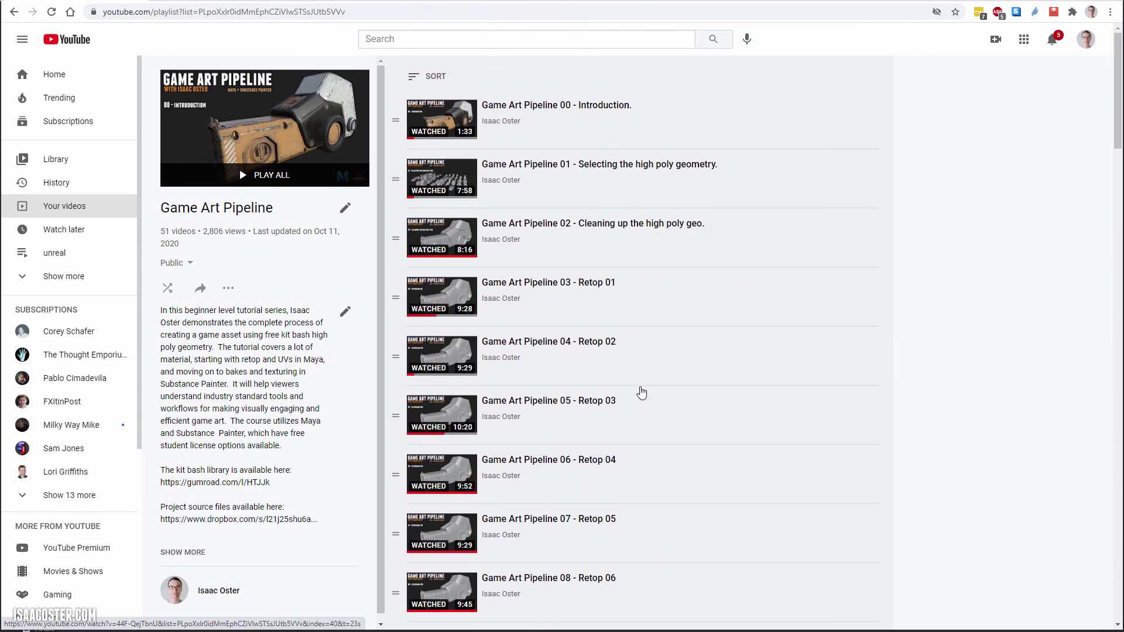